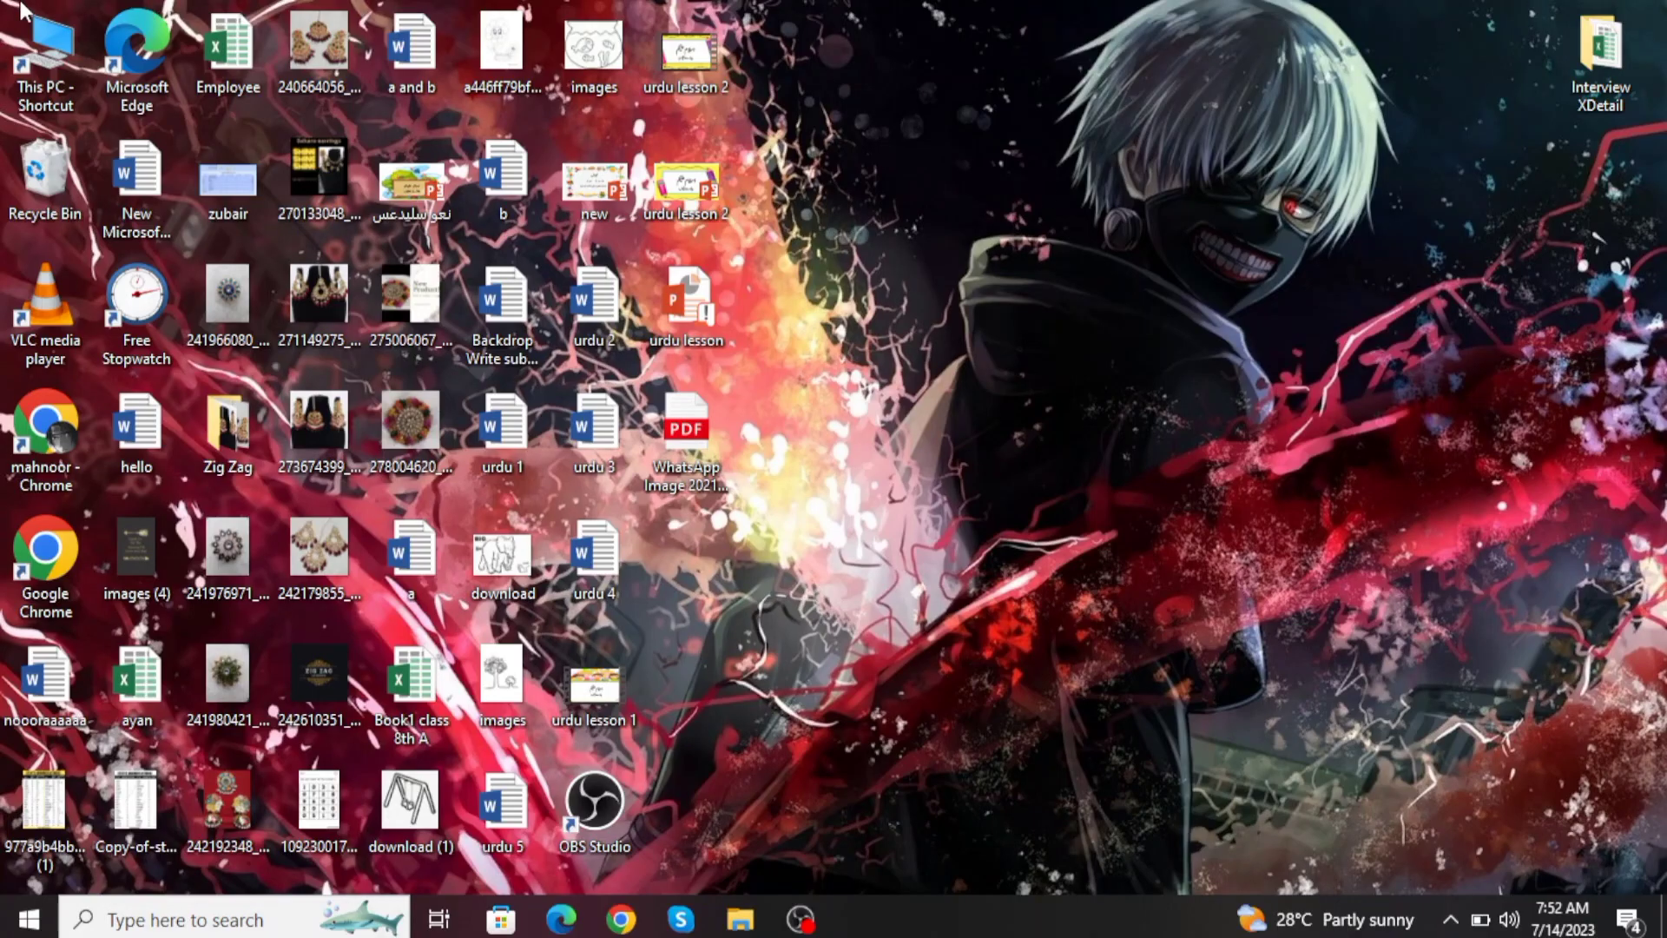
left_click_drag(22, 10, 1648, 886)
left_click(1220, 529)
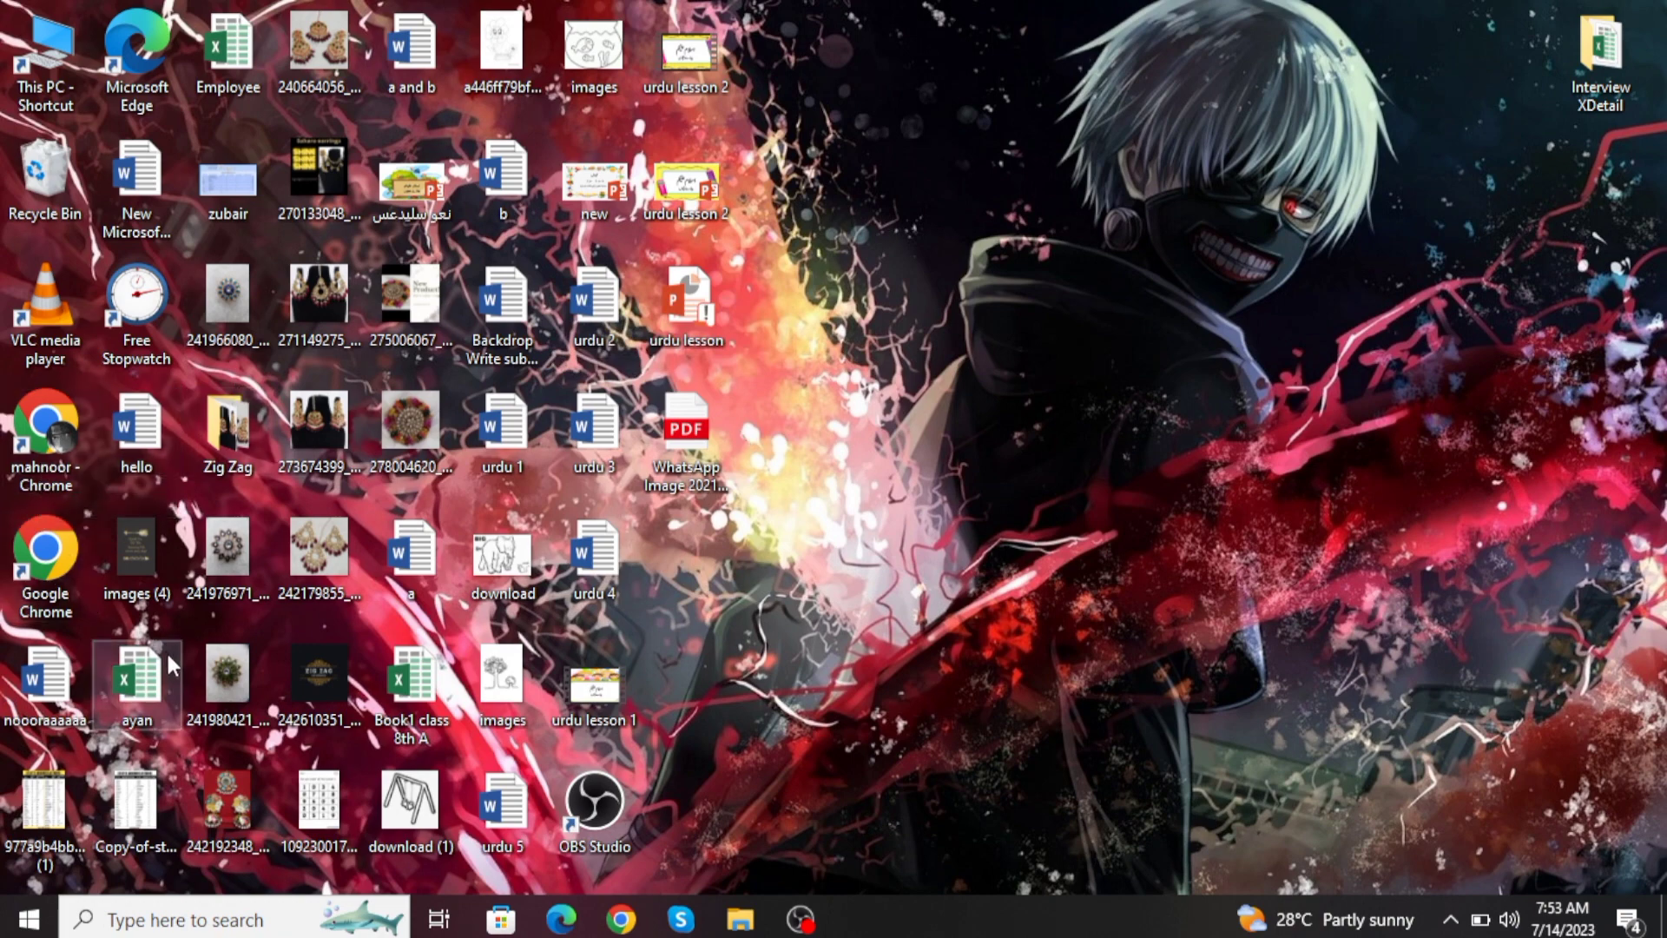
- Delete the VLC media player and Free Stopwatch shortcuts from the desktop
left_click(41, 311)
key("Delete")
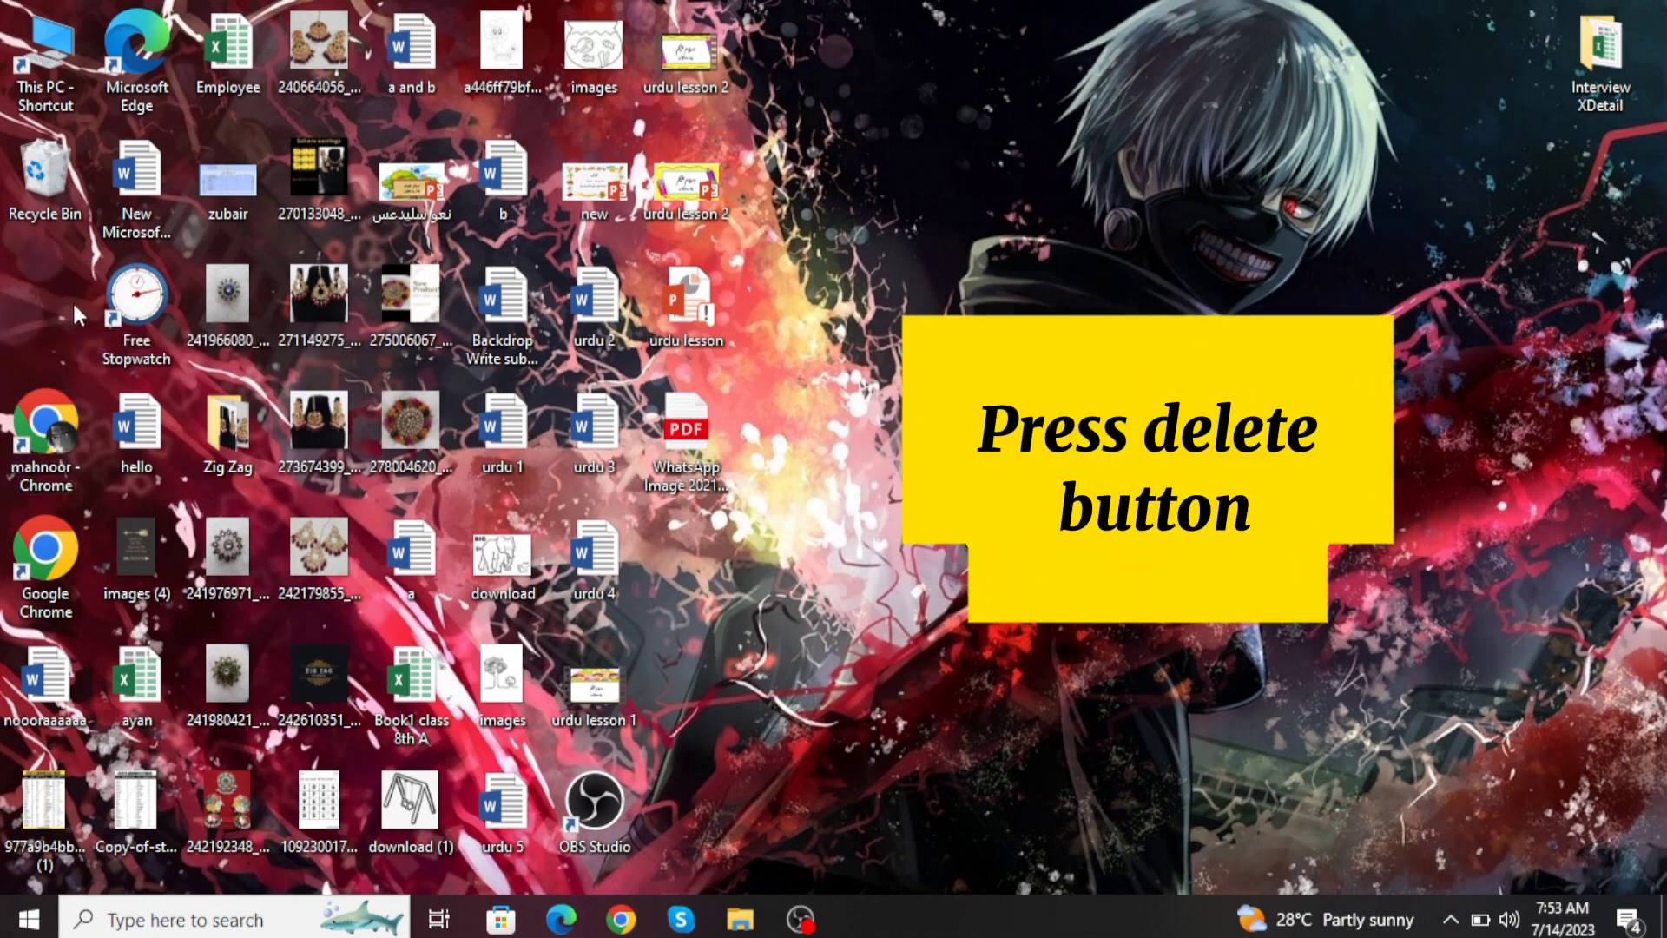
left_click(112, 320)
key("Delete")
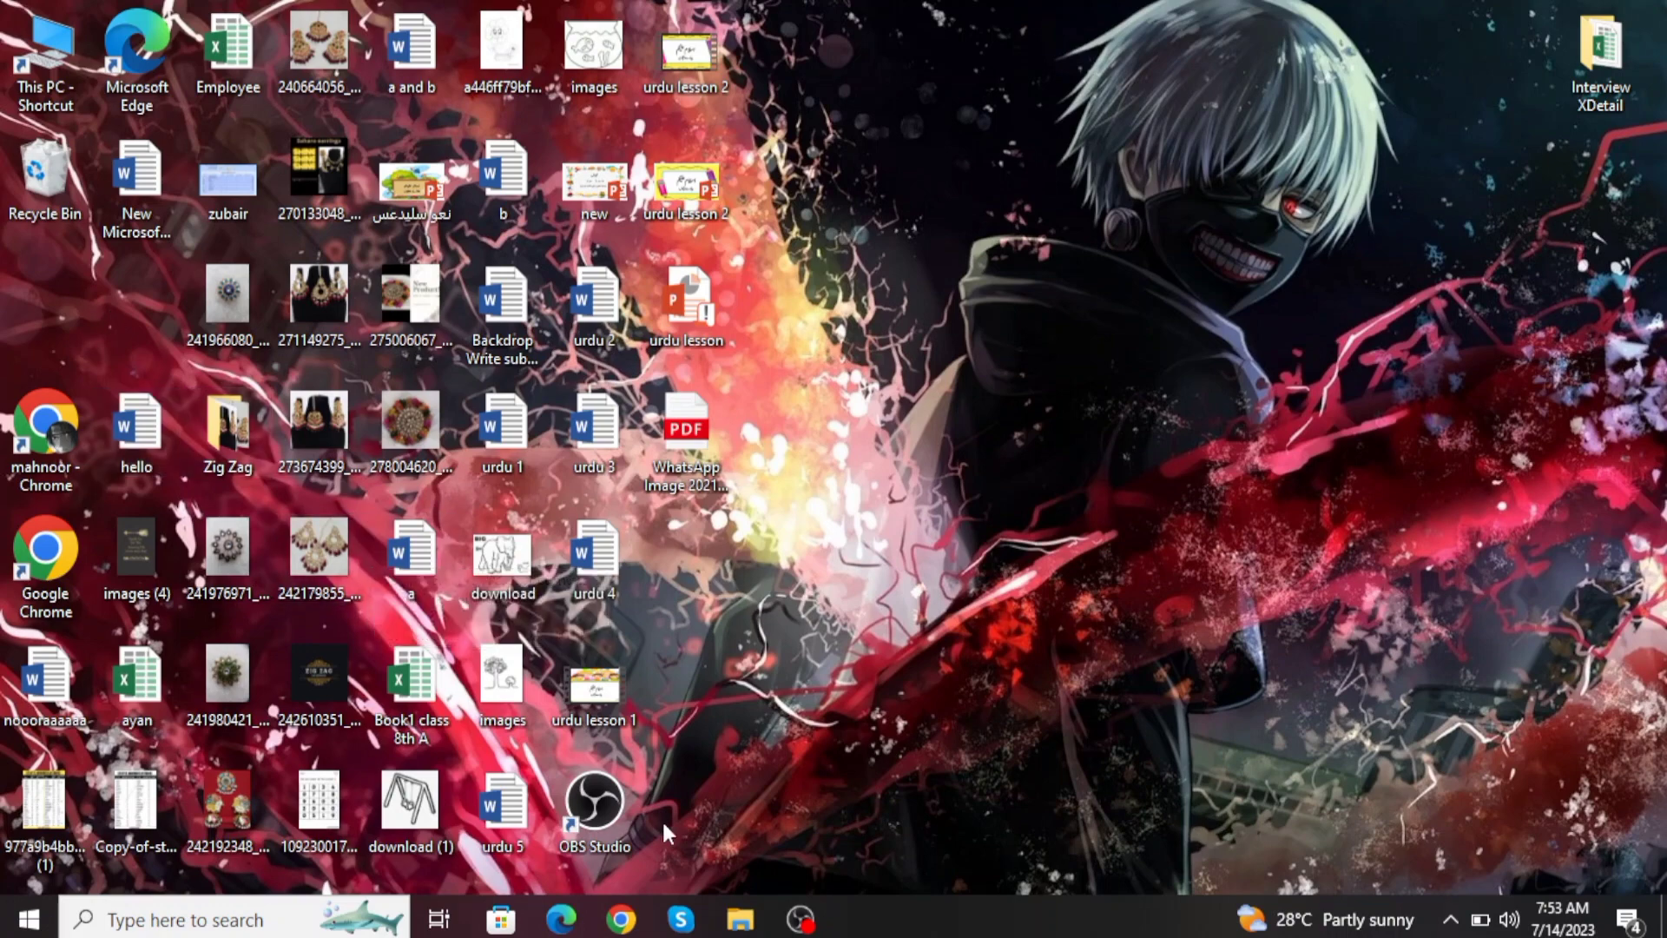
- Create a new folder on the desktop and name it "importan files"
left_click(492, 795)
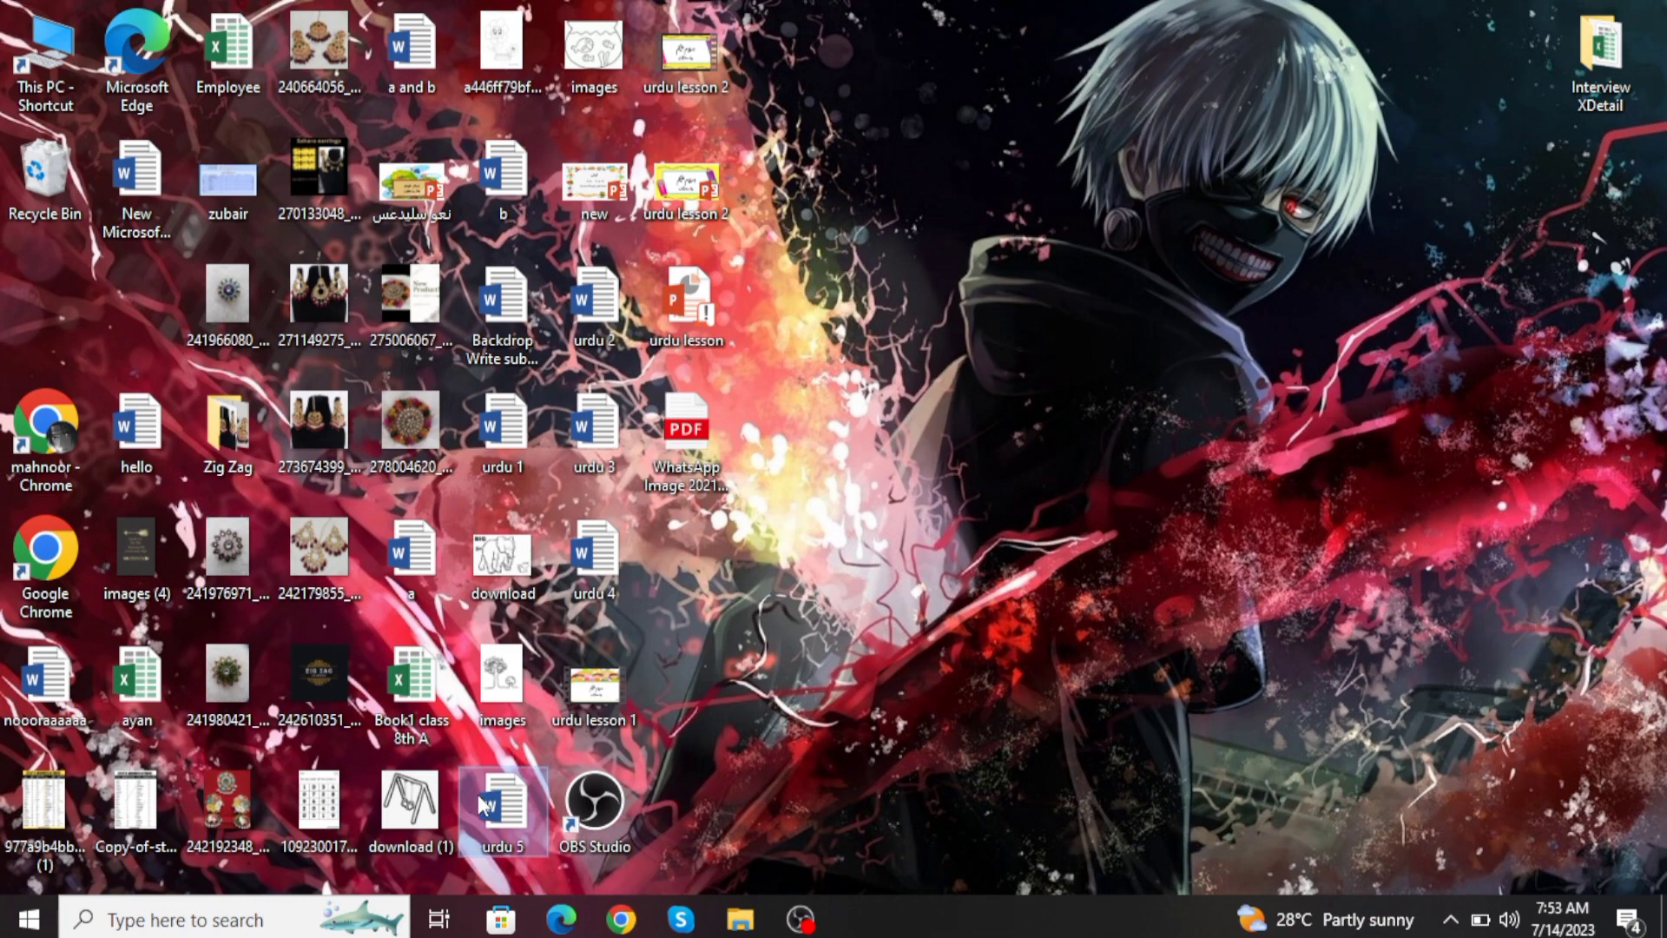
right_click(826, 234)
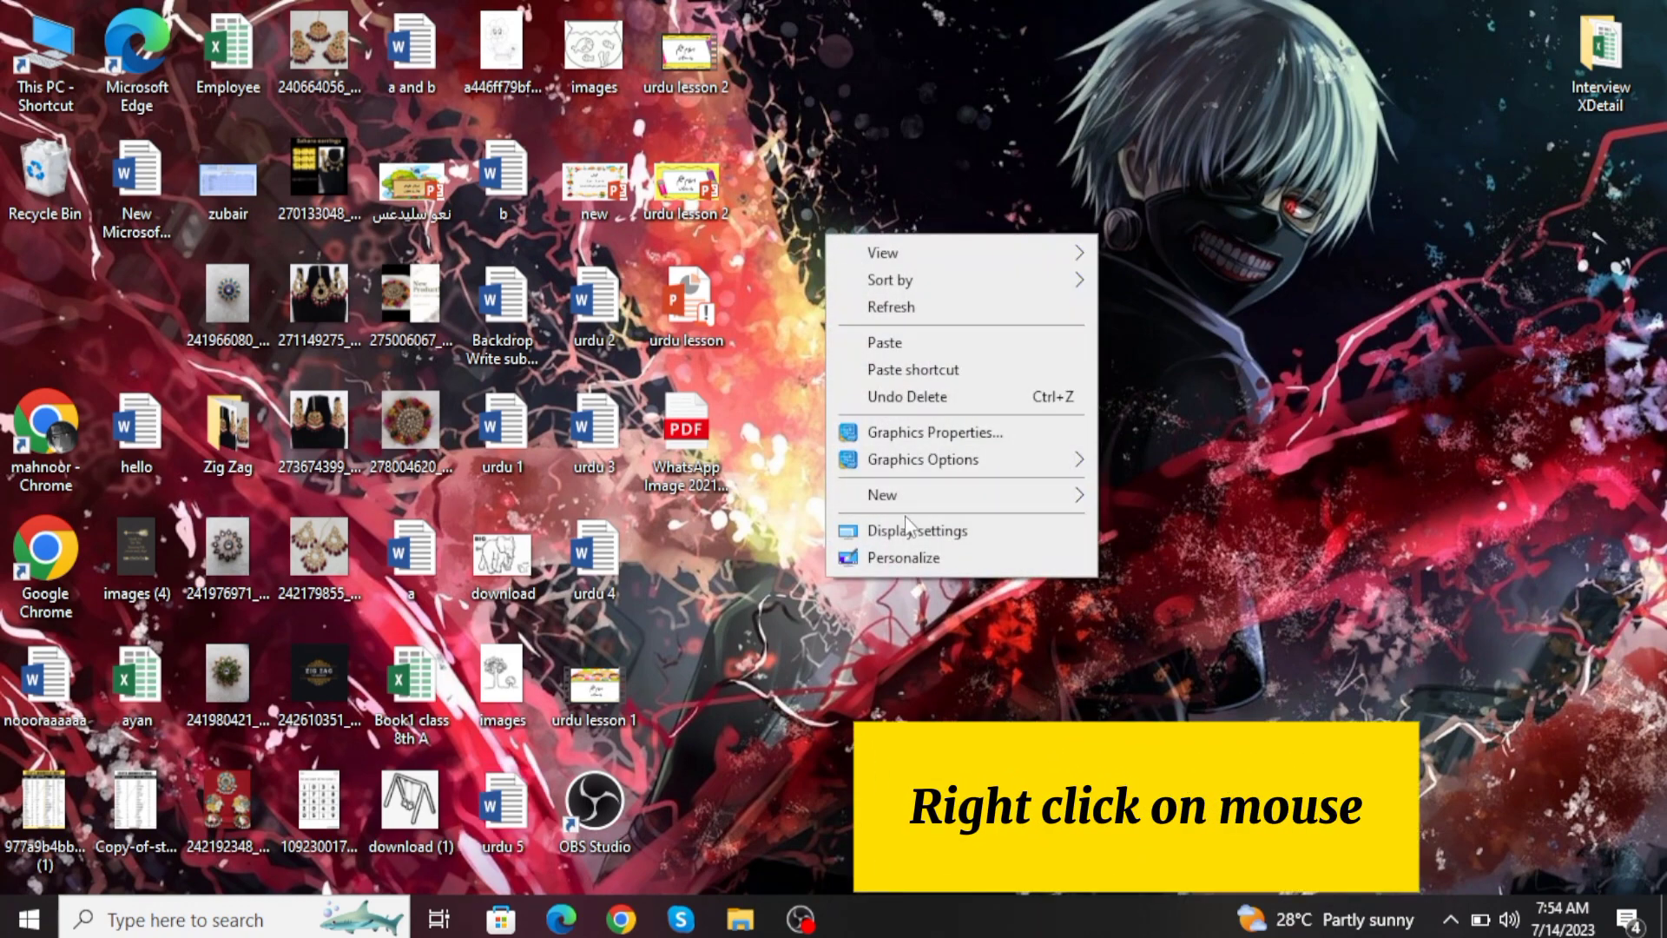
mouse_move(912, 513)
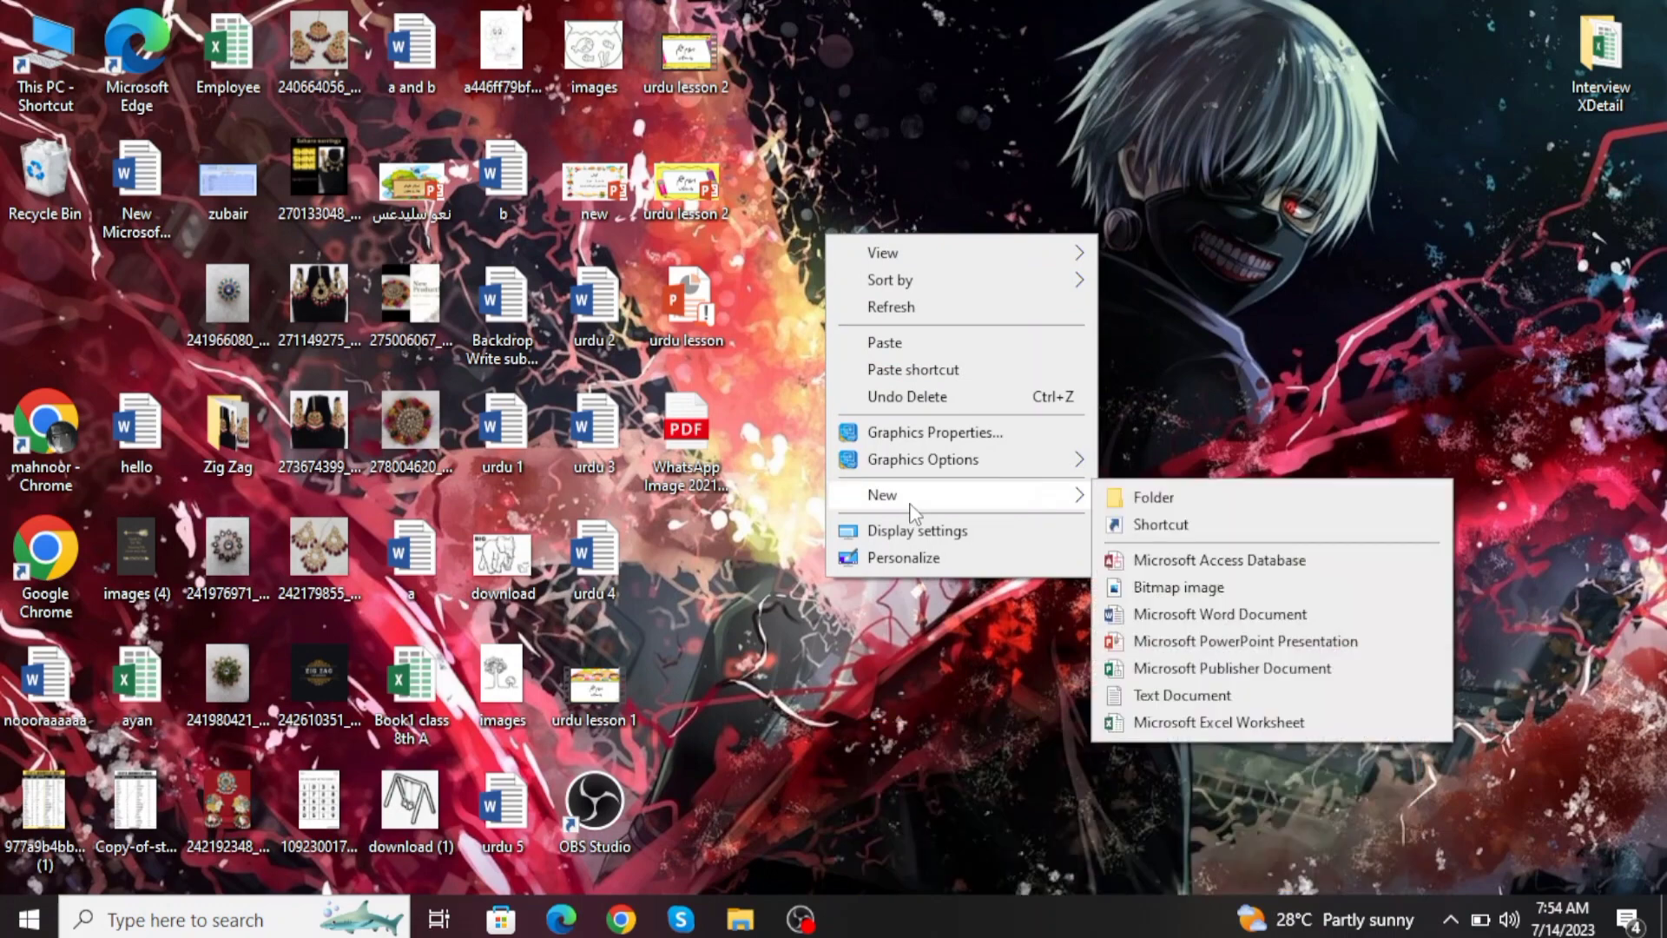
left_click(1137, 493)
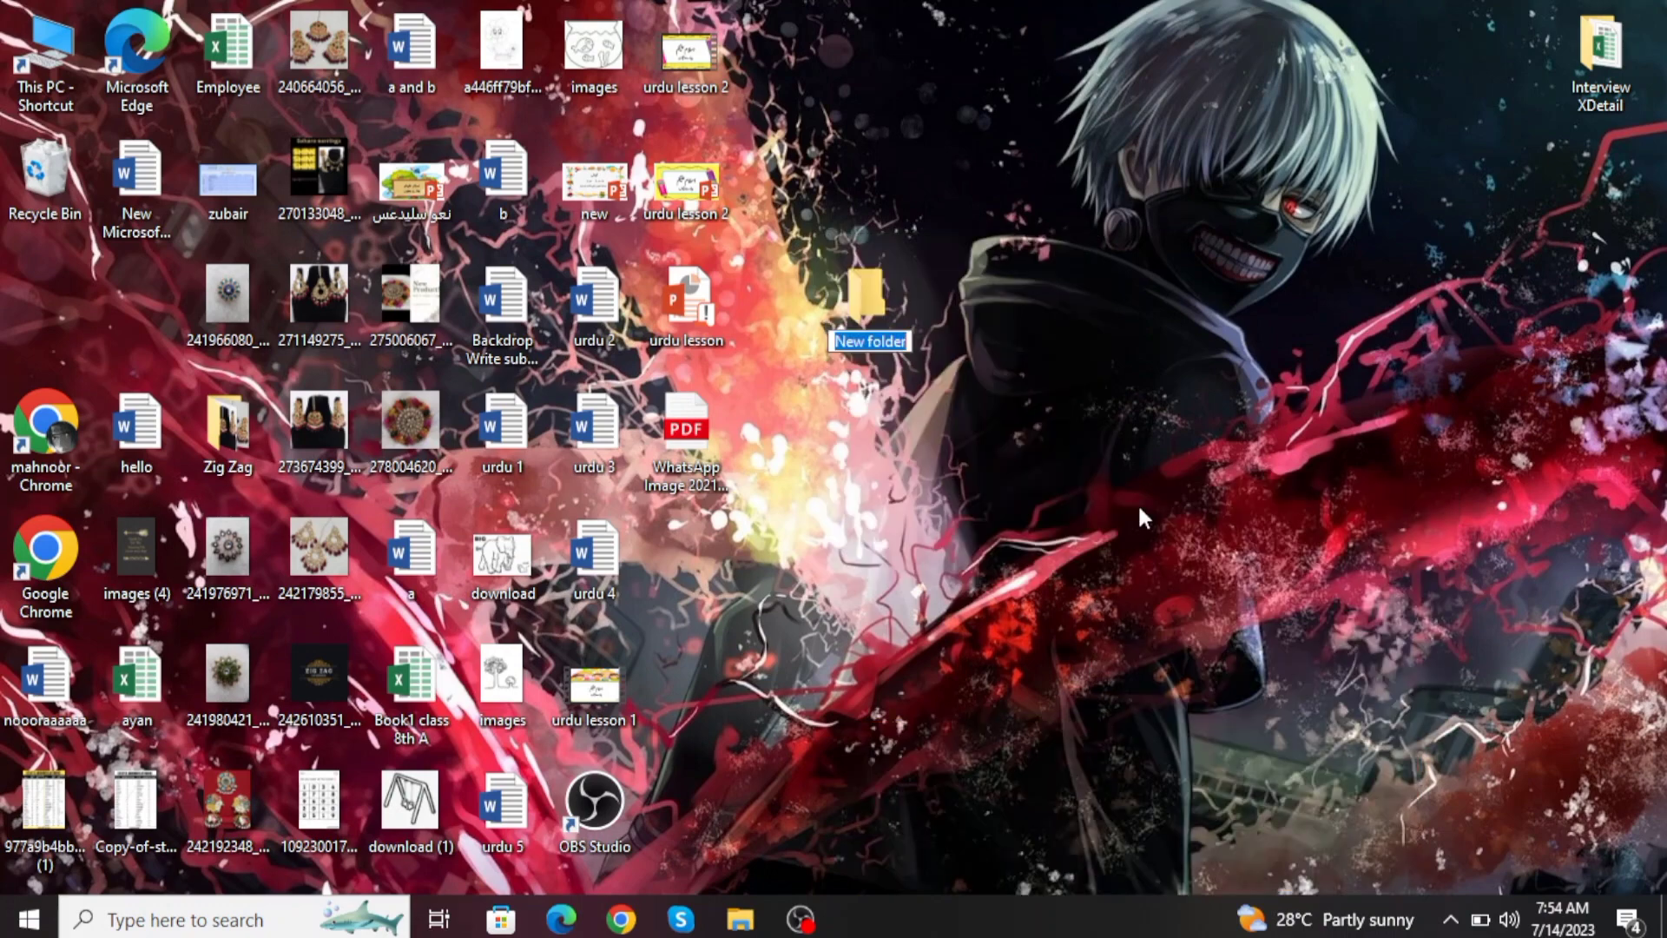
type("impo")
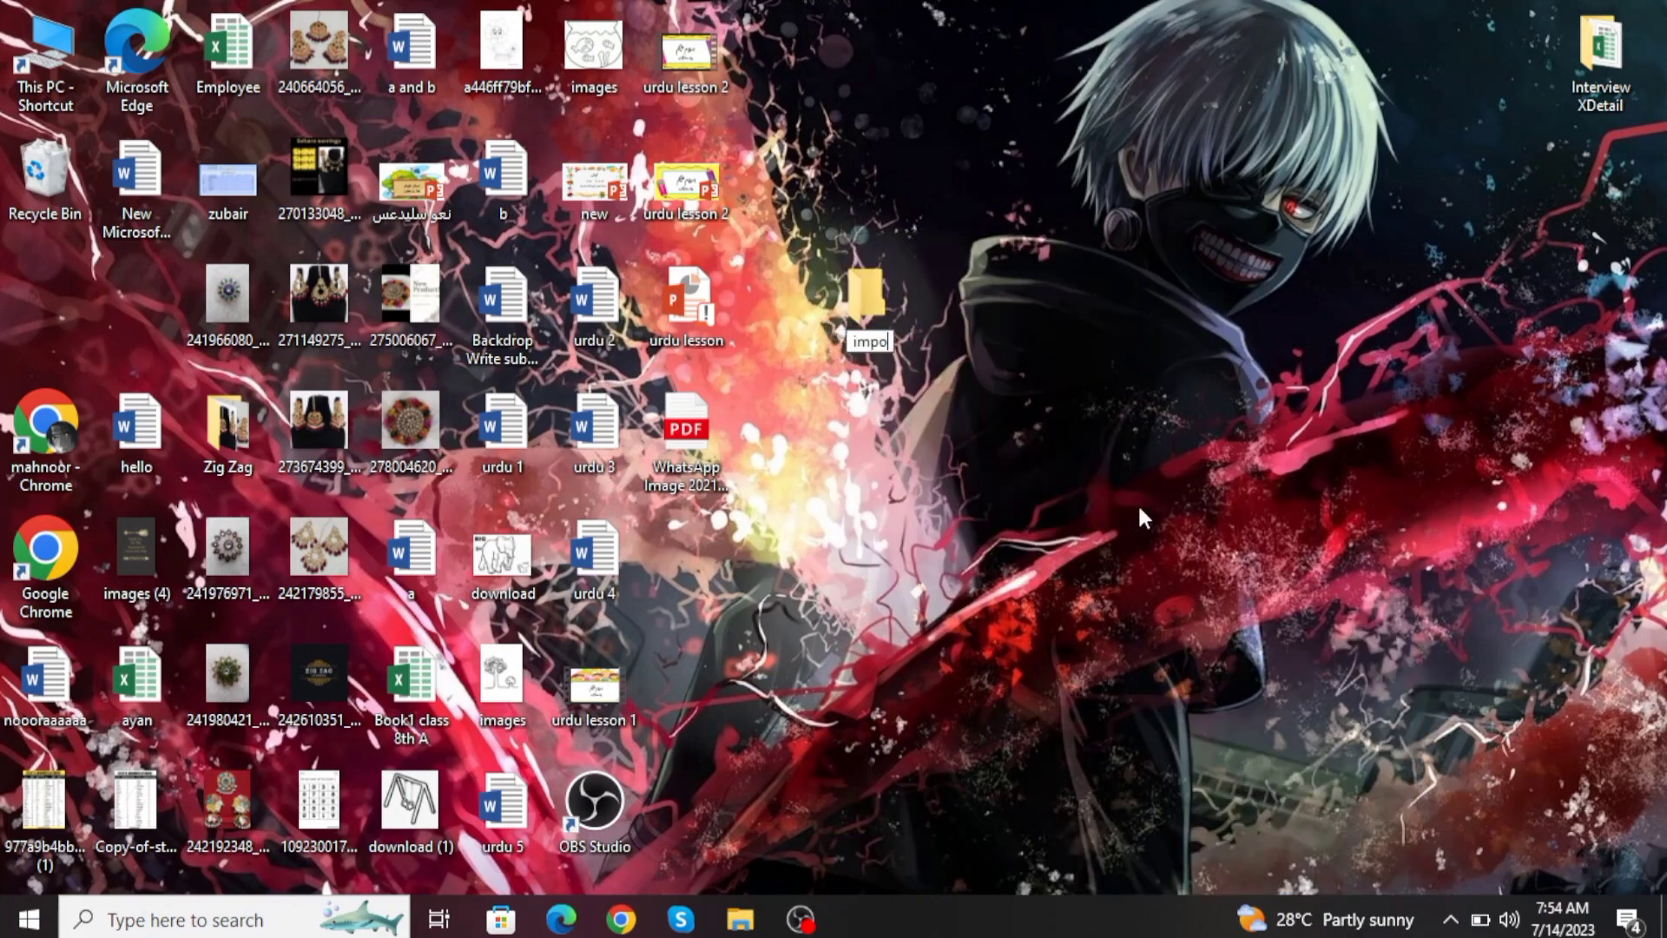
type("rtan files")
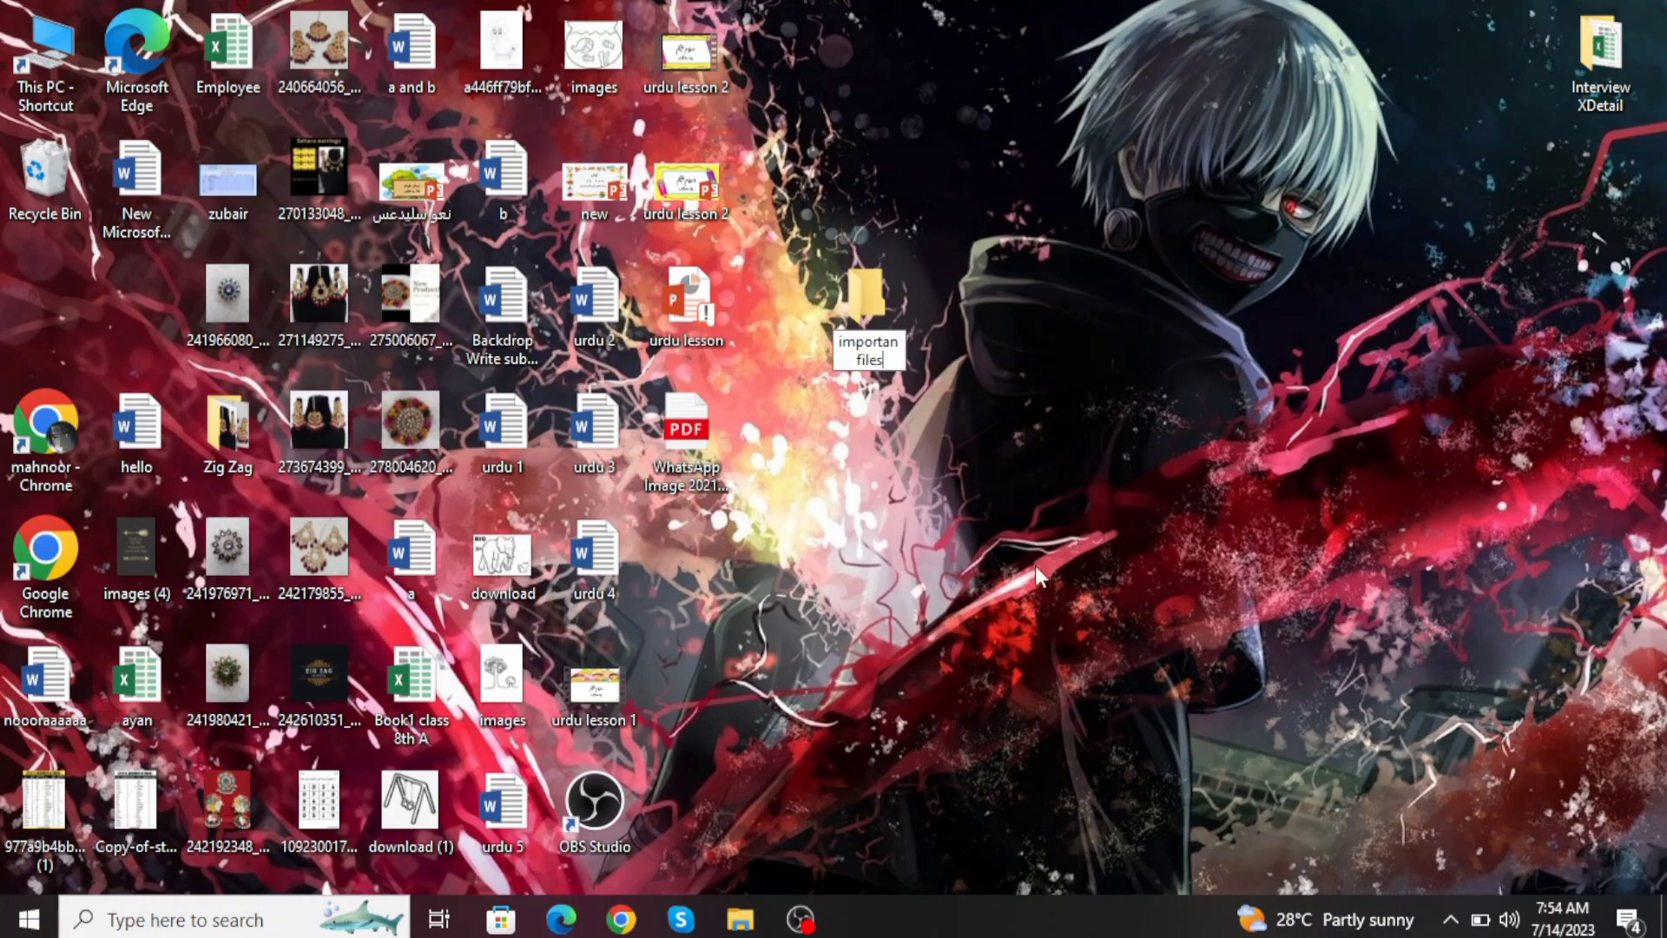
key("Return")
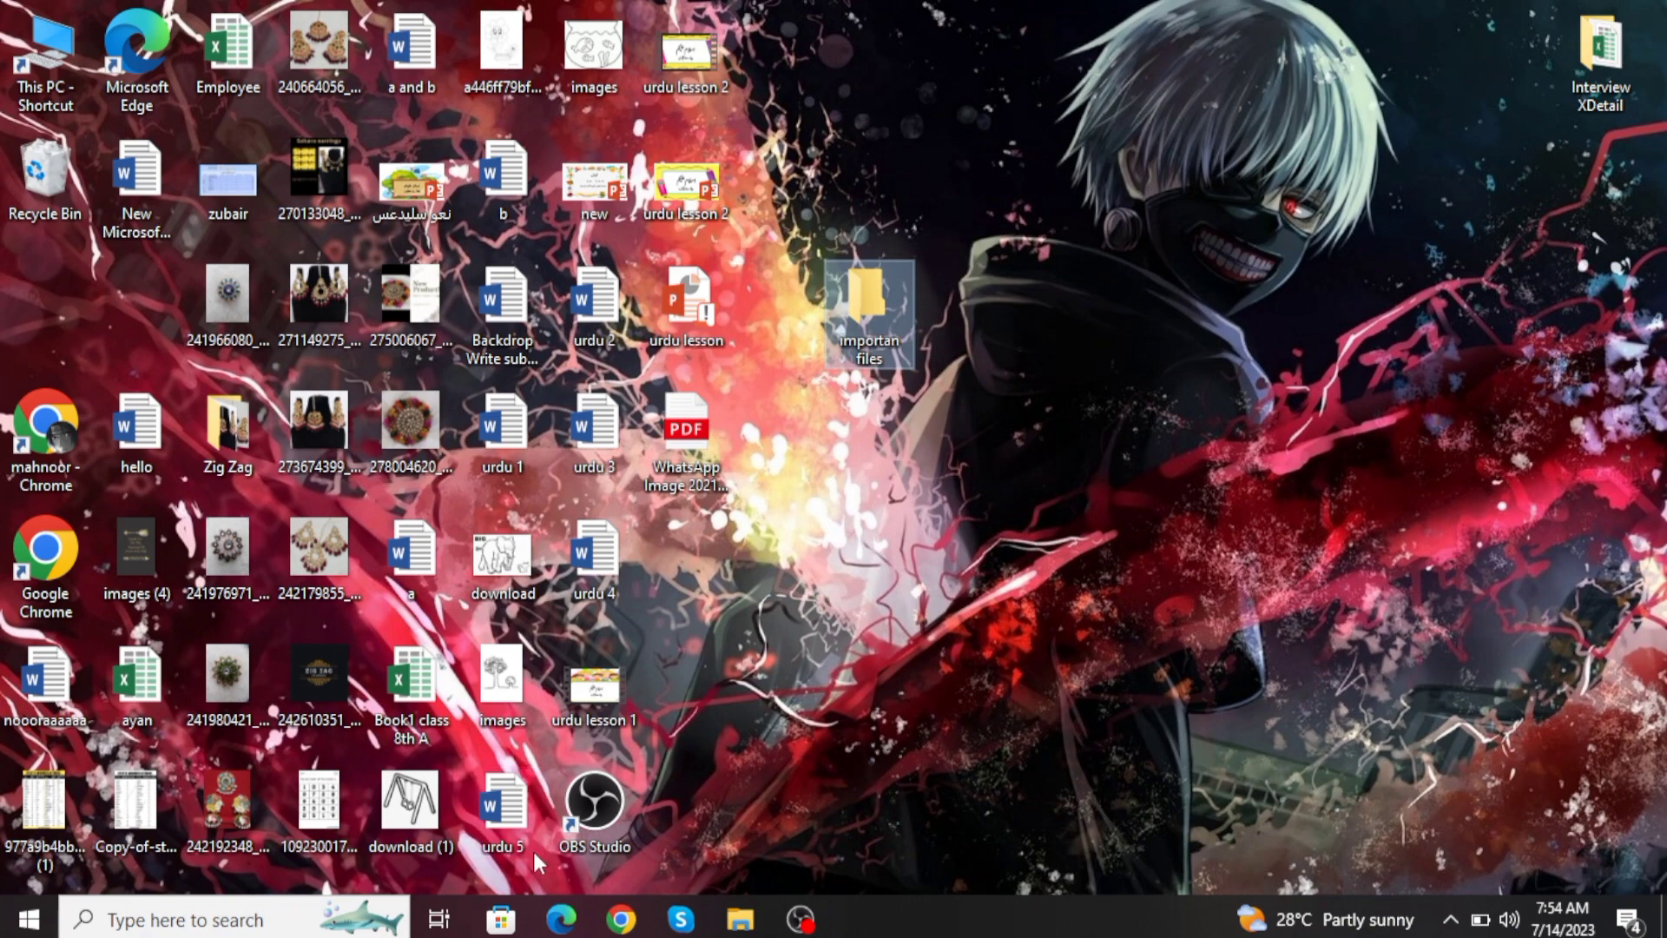
- Move the scattered desktop documents, images and Zig Zag folder in batches into "importan files" and place that folder below the Recycle Bin
left_click_drag(534, 848, 226, 182)
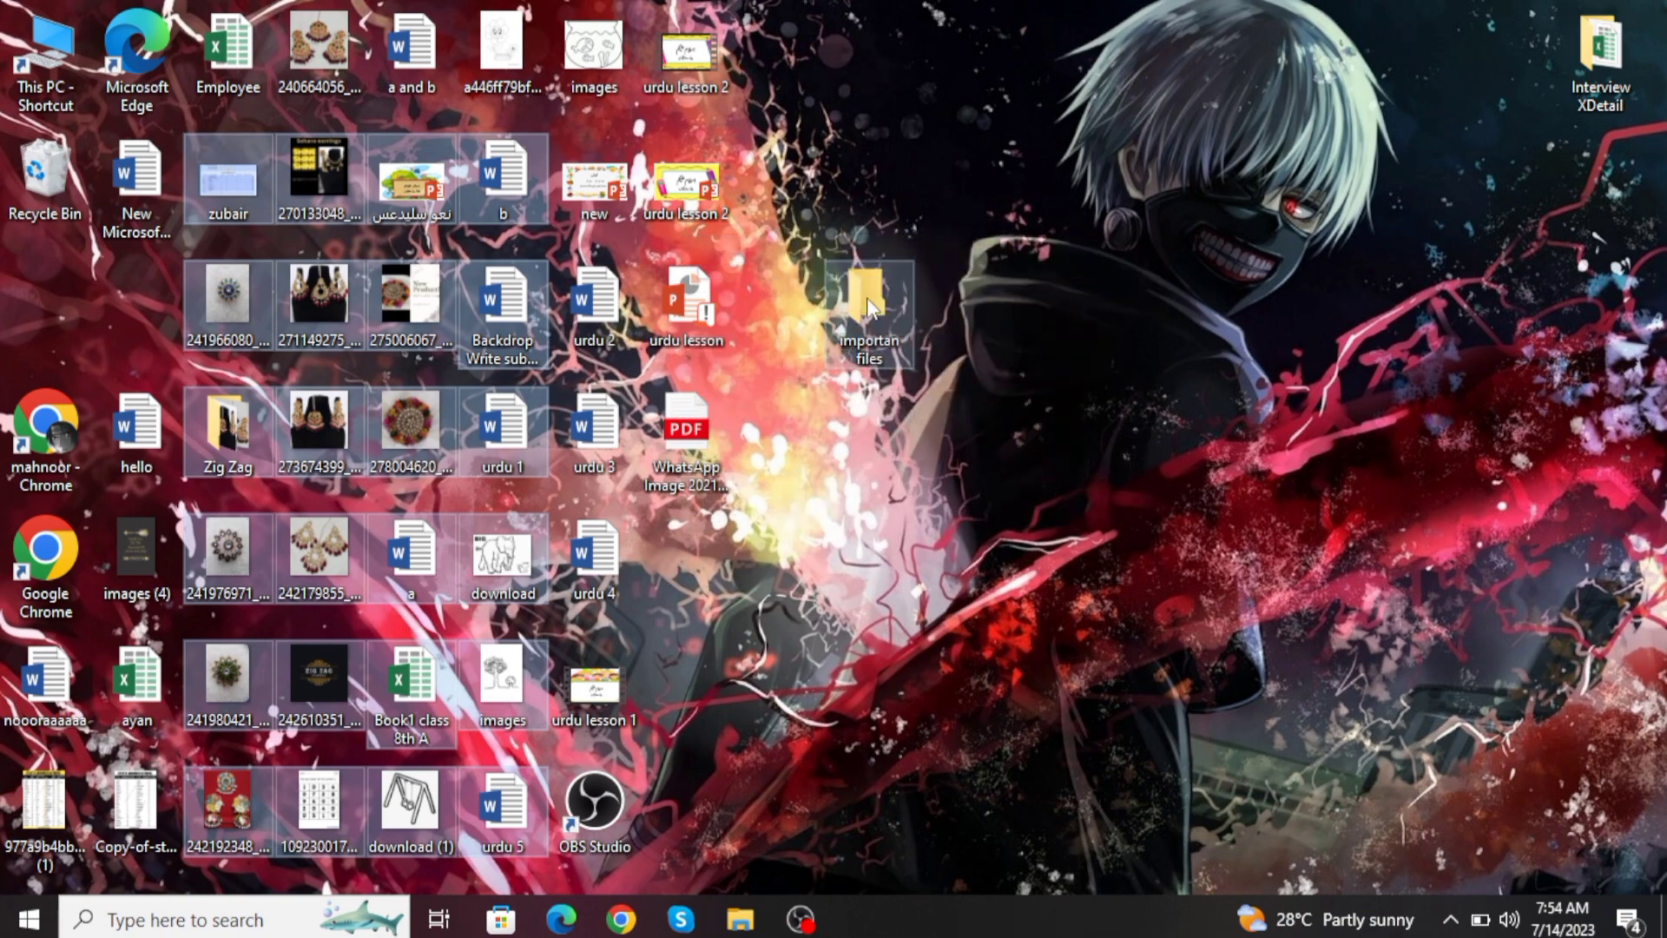
left_click_drag(868, 300, 866, 297)
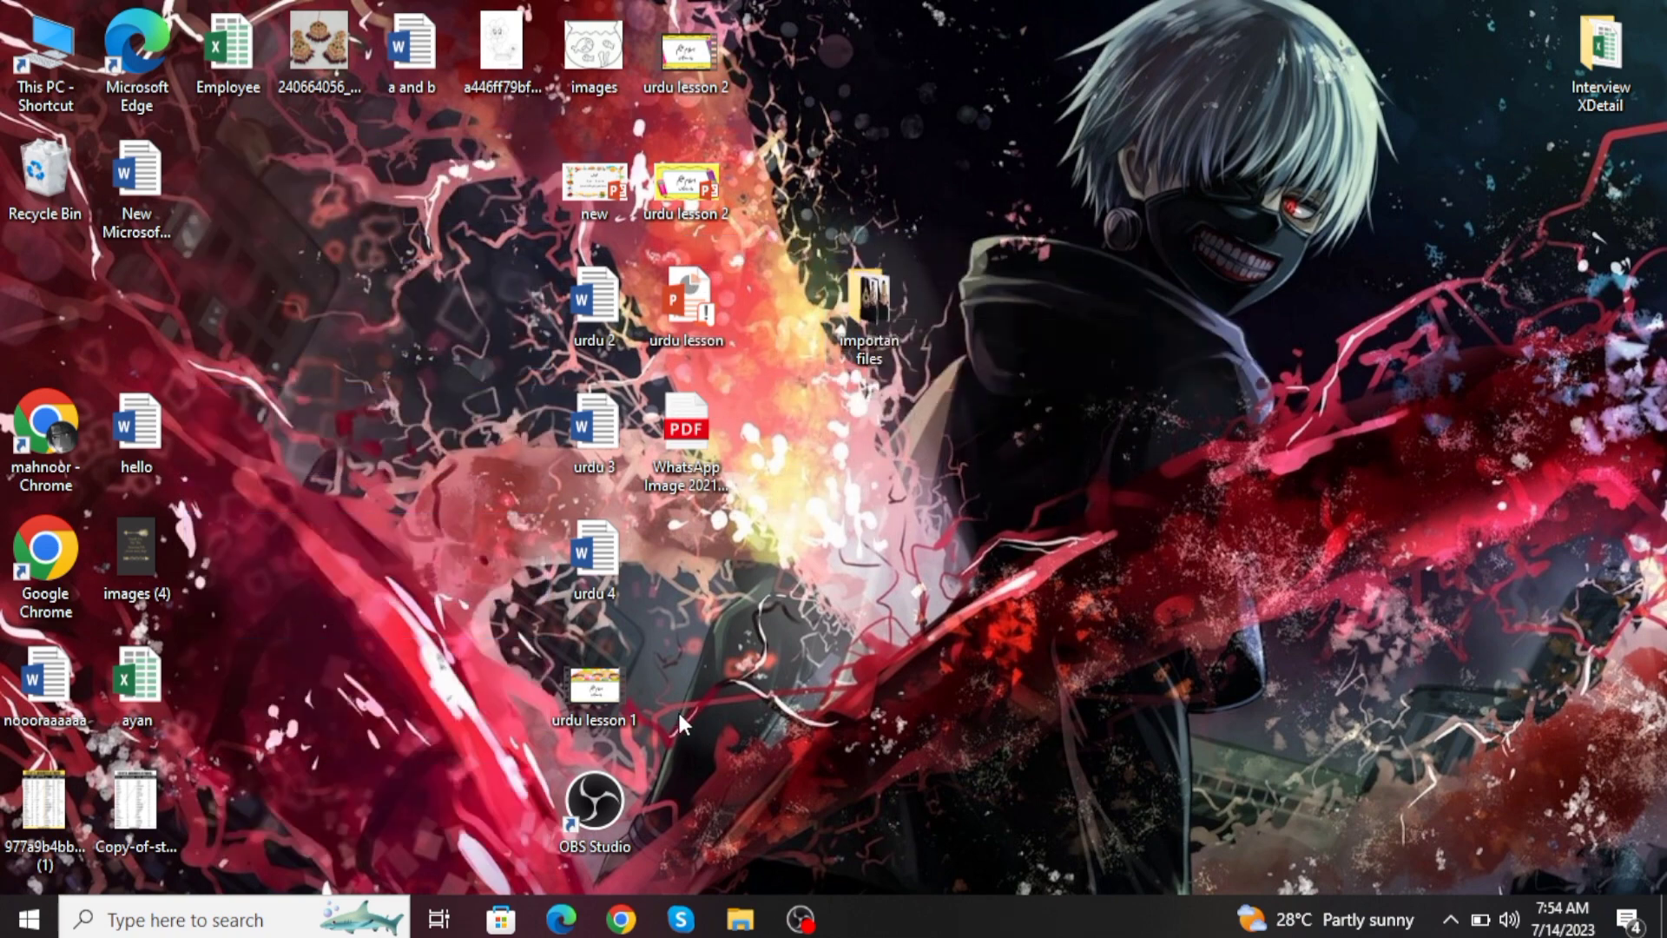
left_click_drag(682, 727, 863, 280)
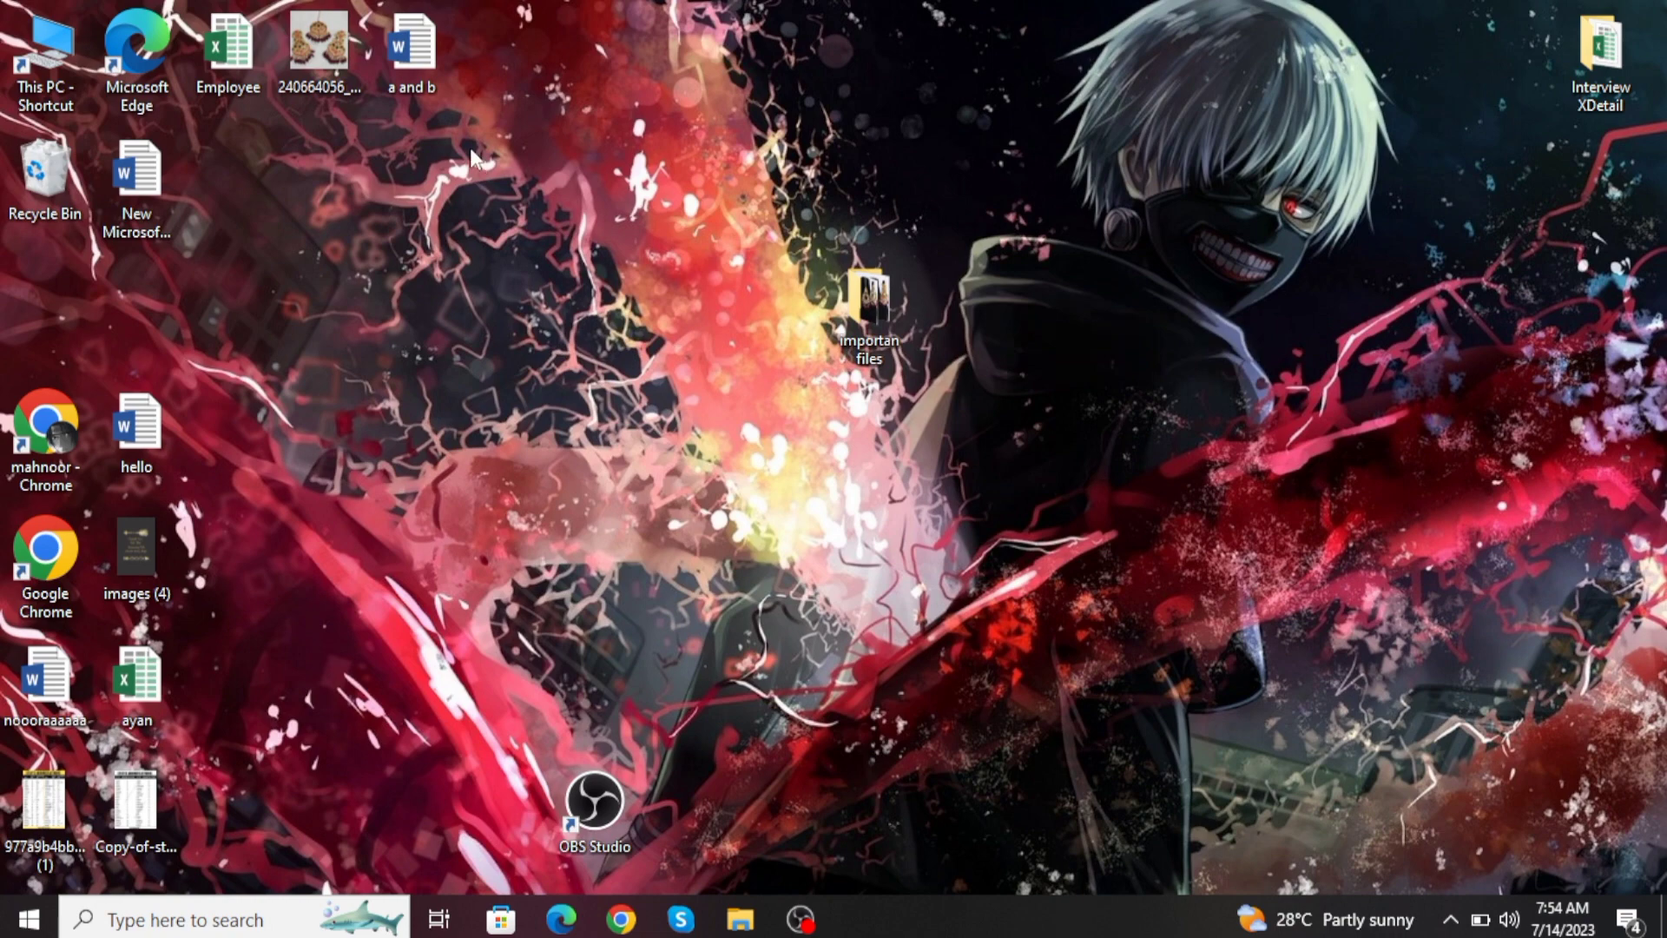
left_click_drag(470, 148, 853, 315)
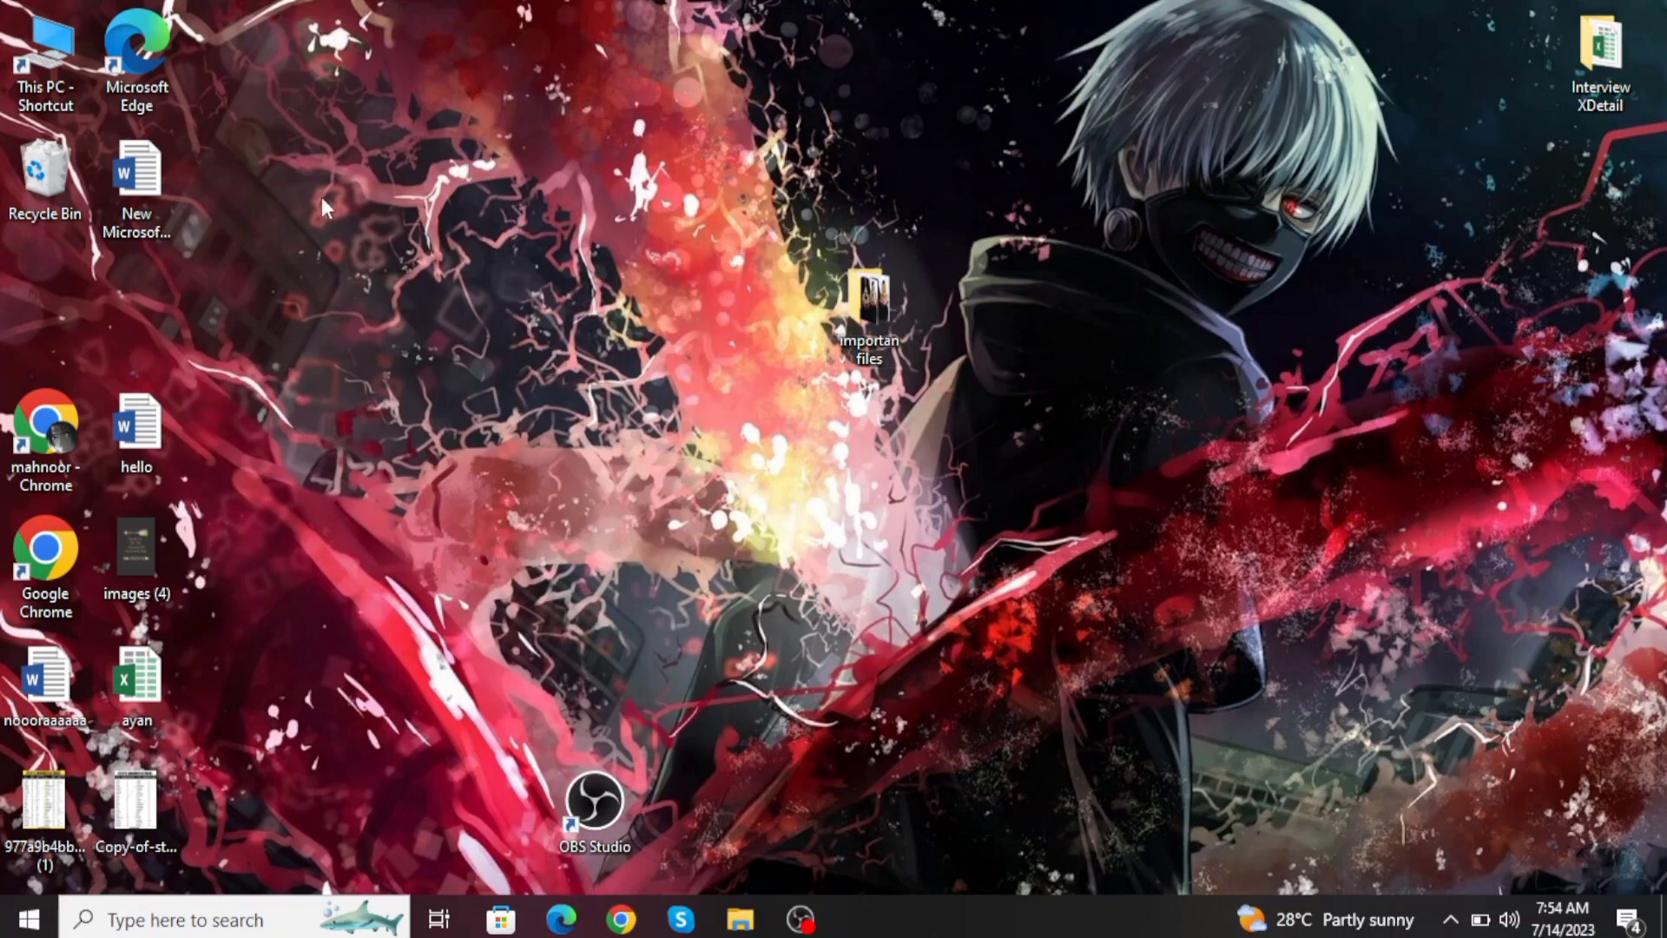
left_click_drag(198, 565, 126, 812)
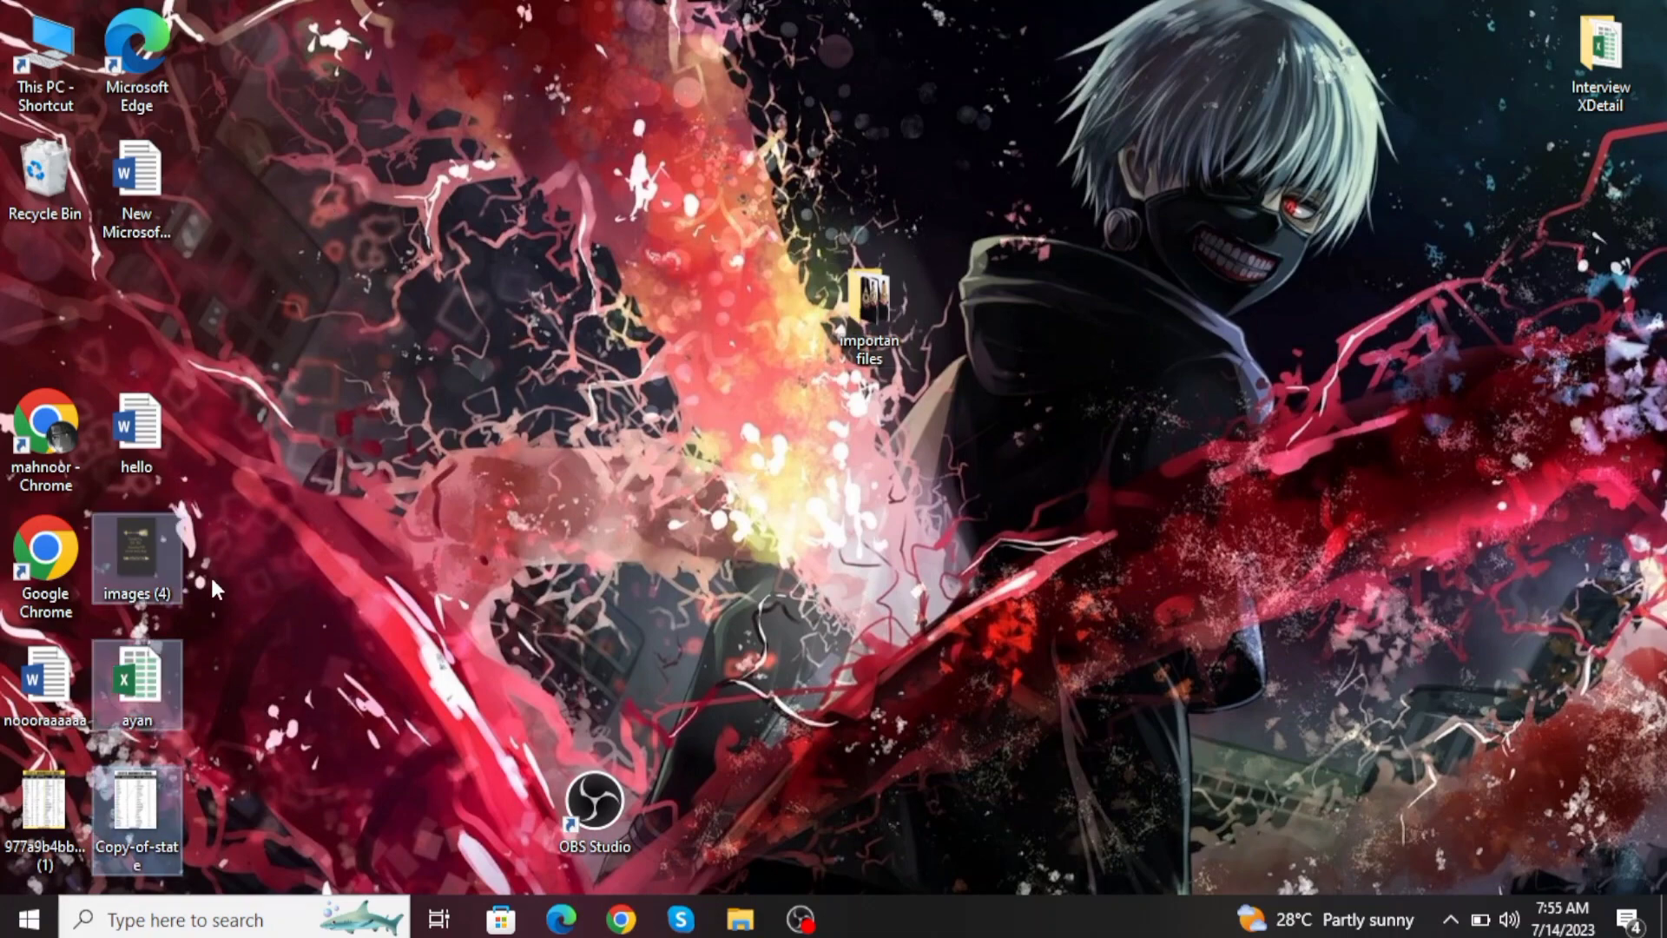
left_click_drag(168, 571, 64, 321)
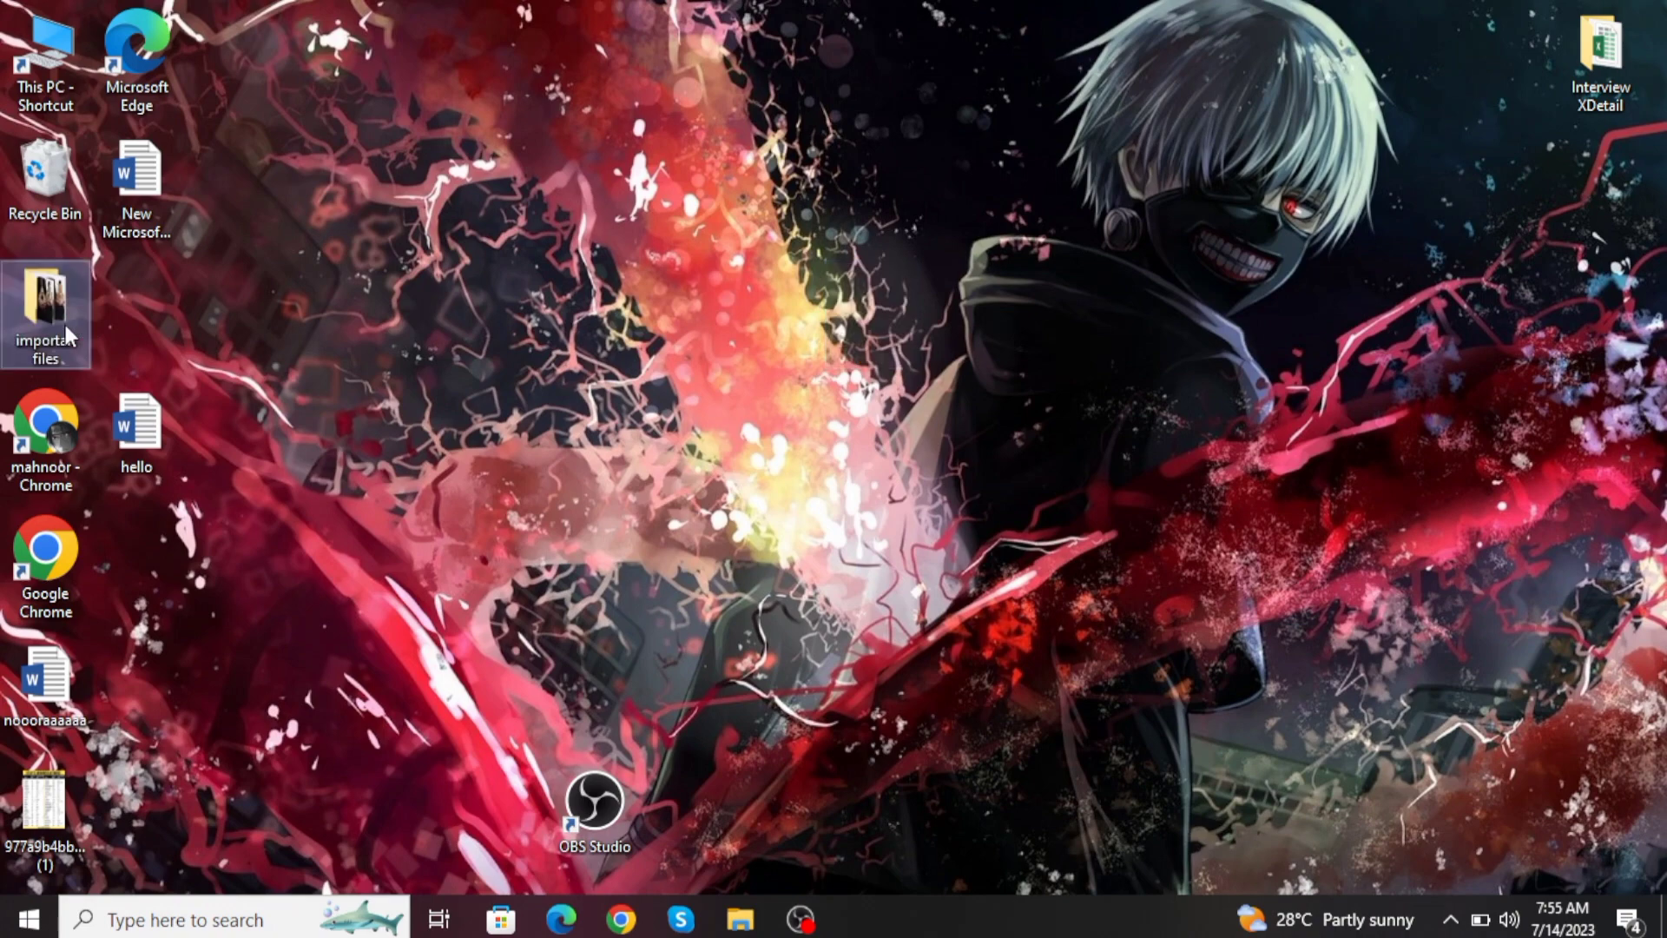
- Stack the hello document, Interview XDetail folder and OBS Studio shortcut in the second column of desktop icons
left_click_drag(137, 433, 143, 335)
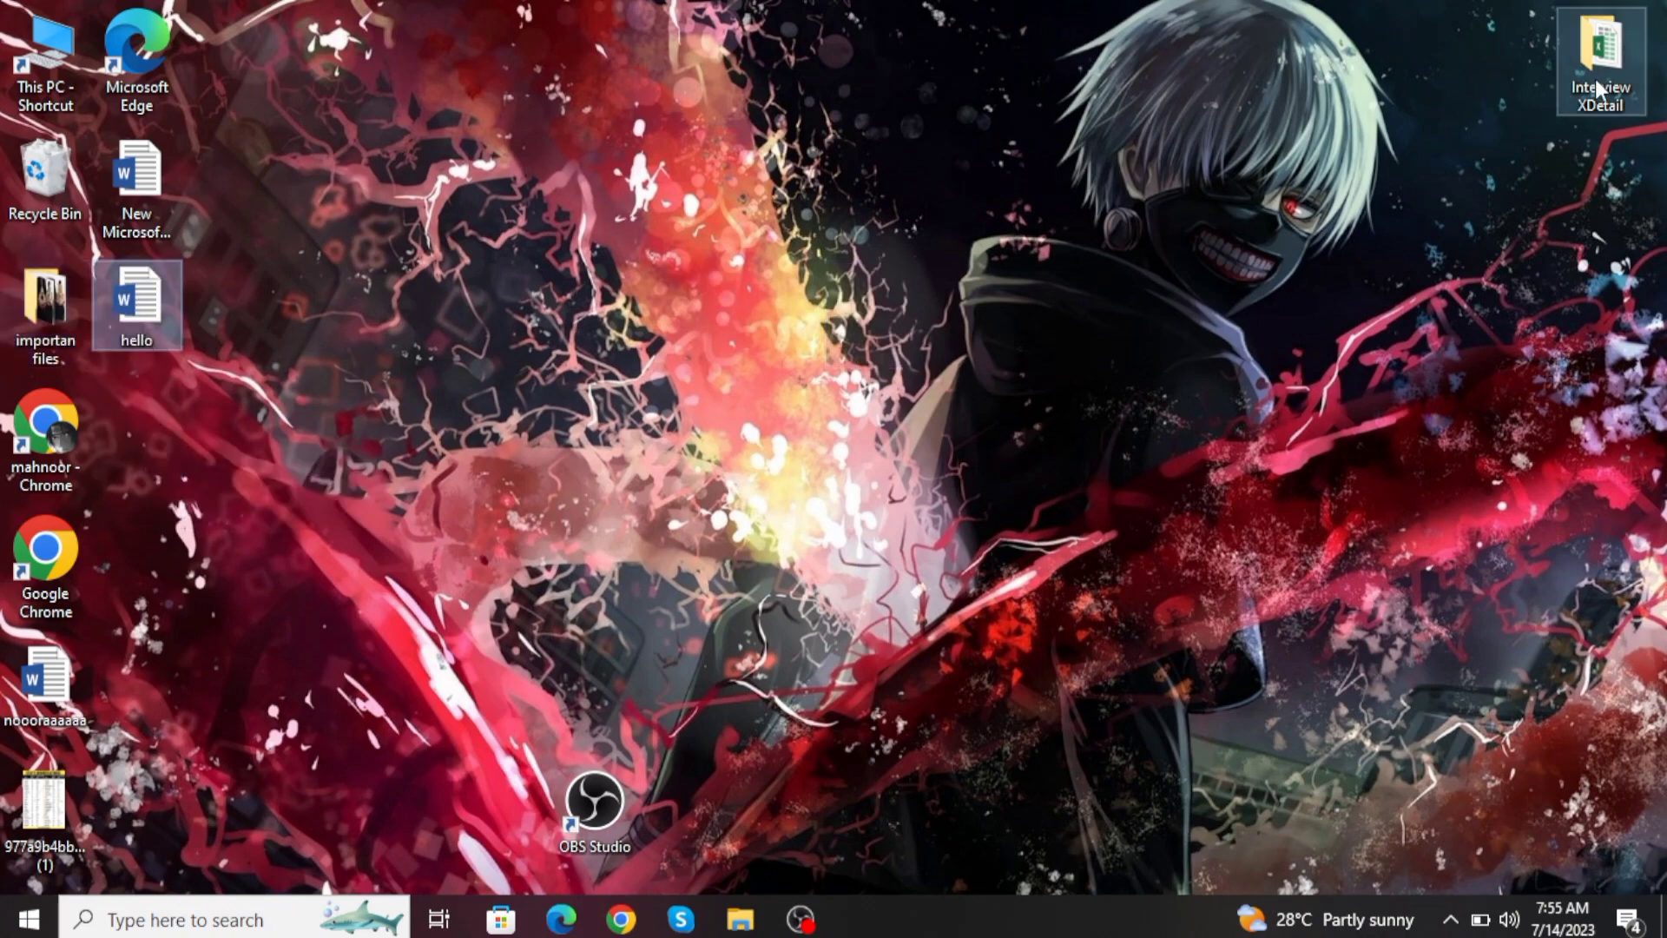
left_click_drag(1596, 79, 138, 434)
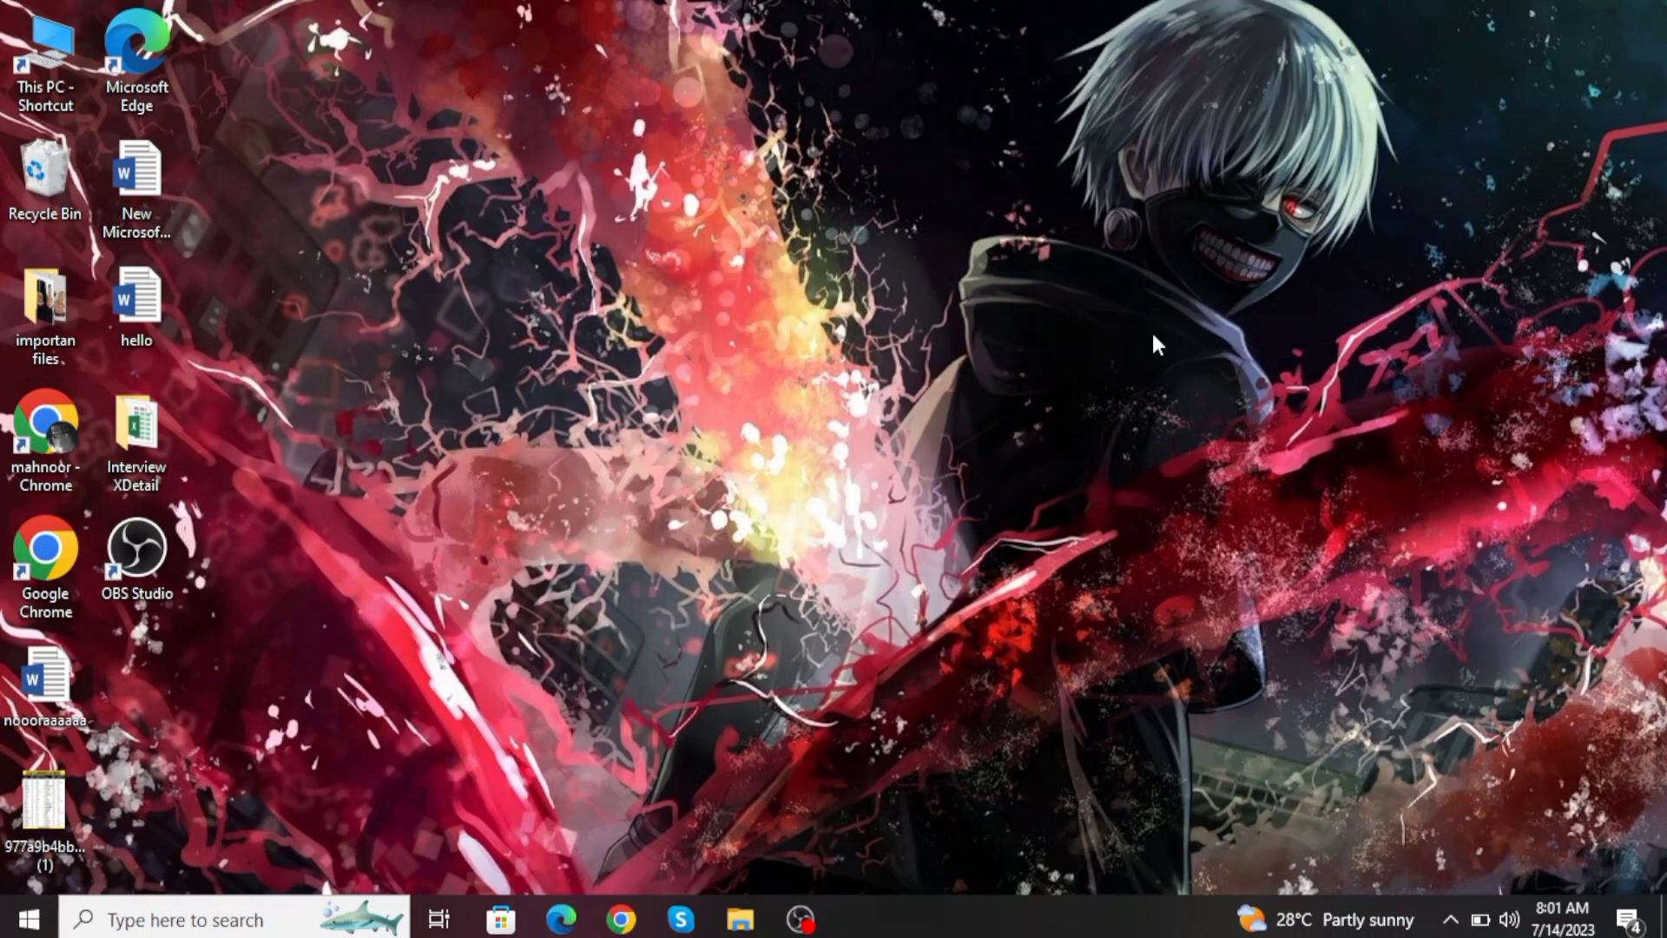
- Switch to File Explorer and look through the contents of Local Disk (C:), (F:) and (E:)
left_click(740, 921)
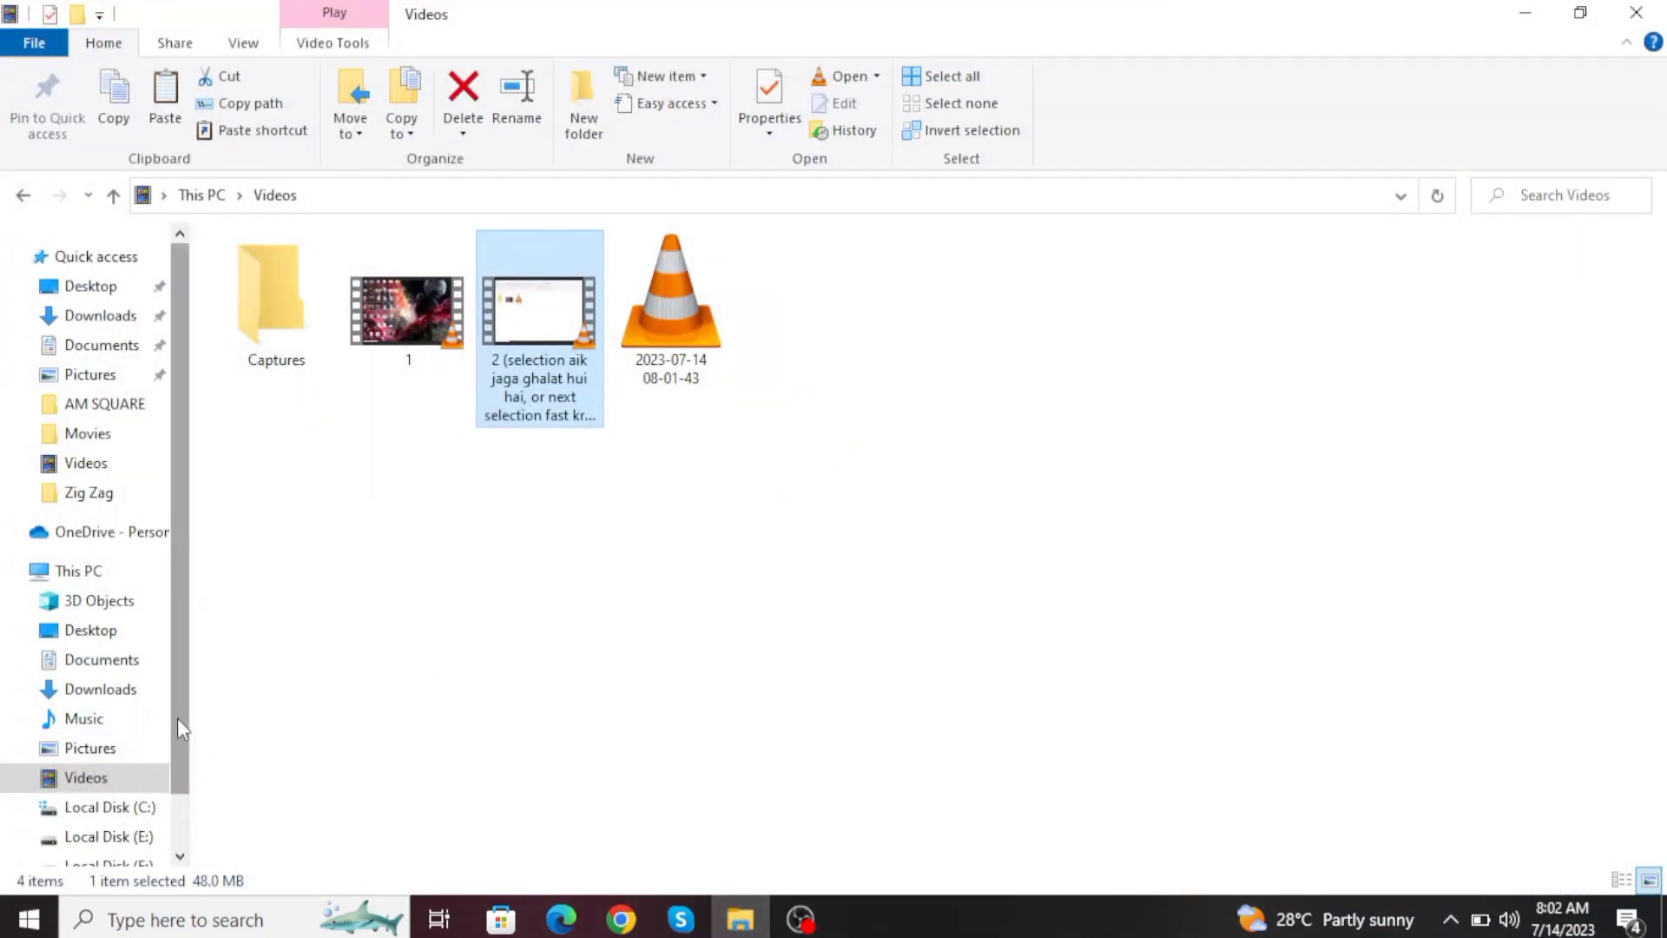
scroll(177, 718, "down", 2)
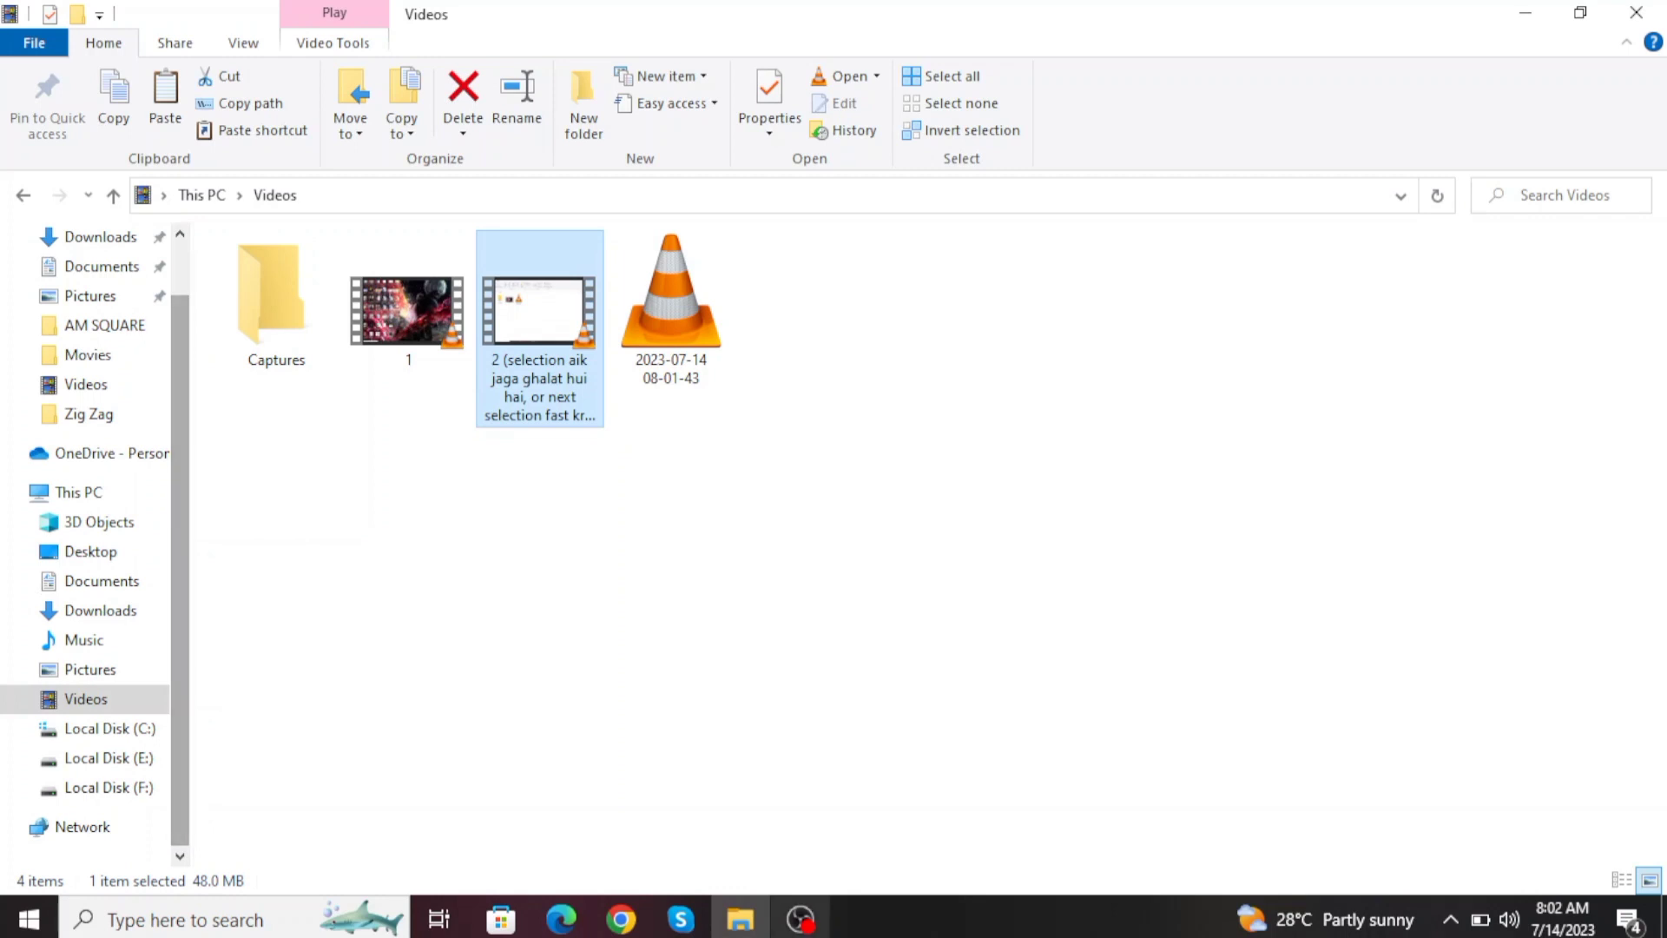
mouse_move(752, 928)
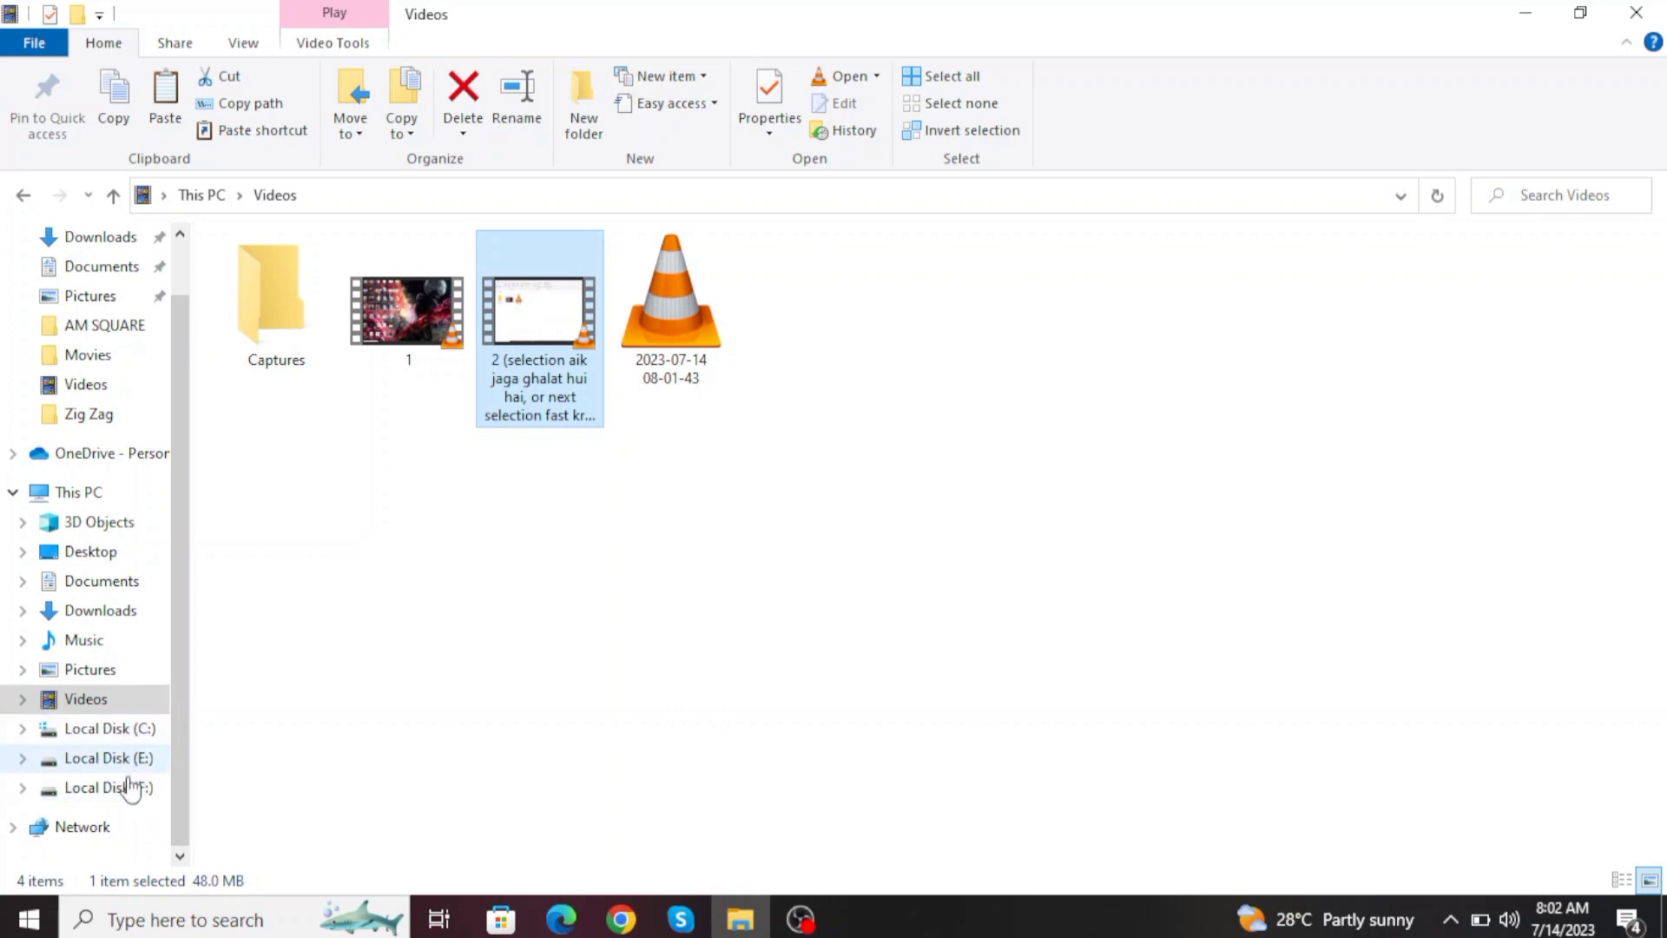
left_click(125, 735)
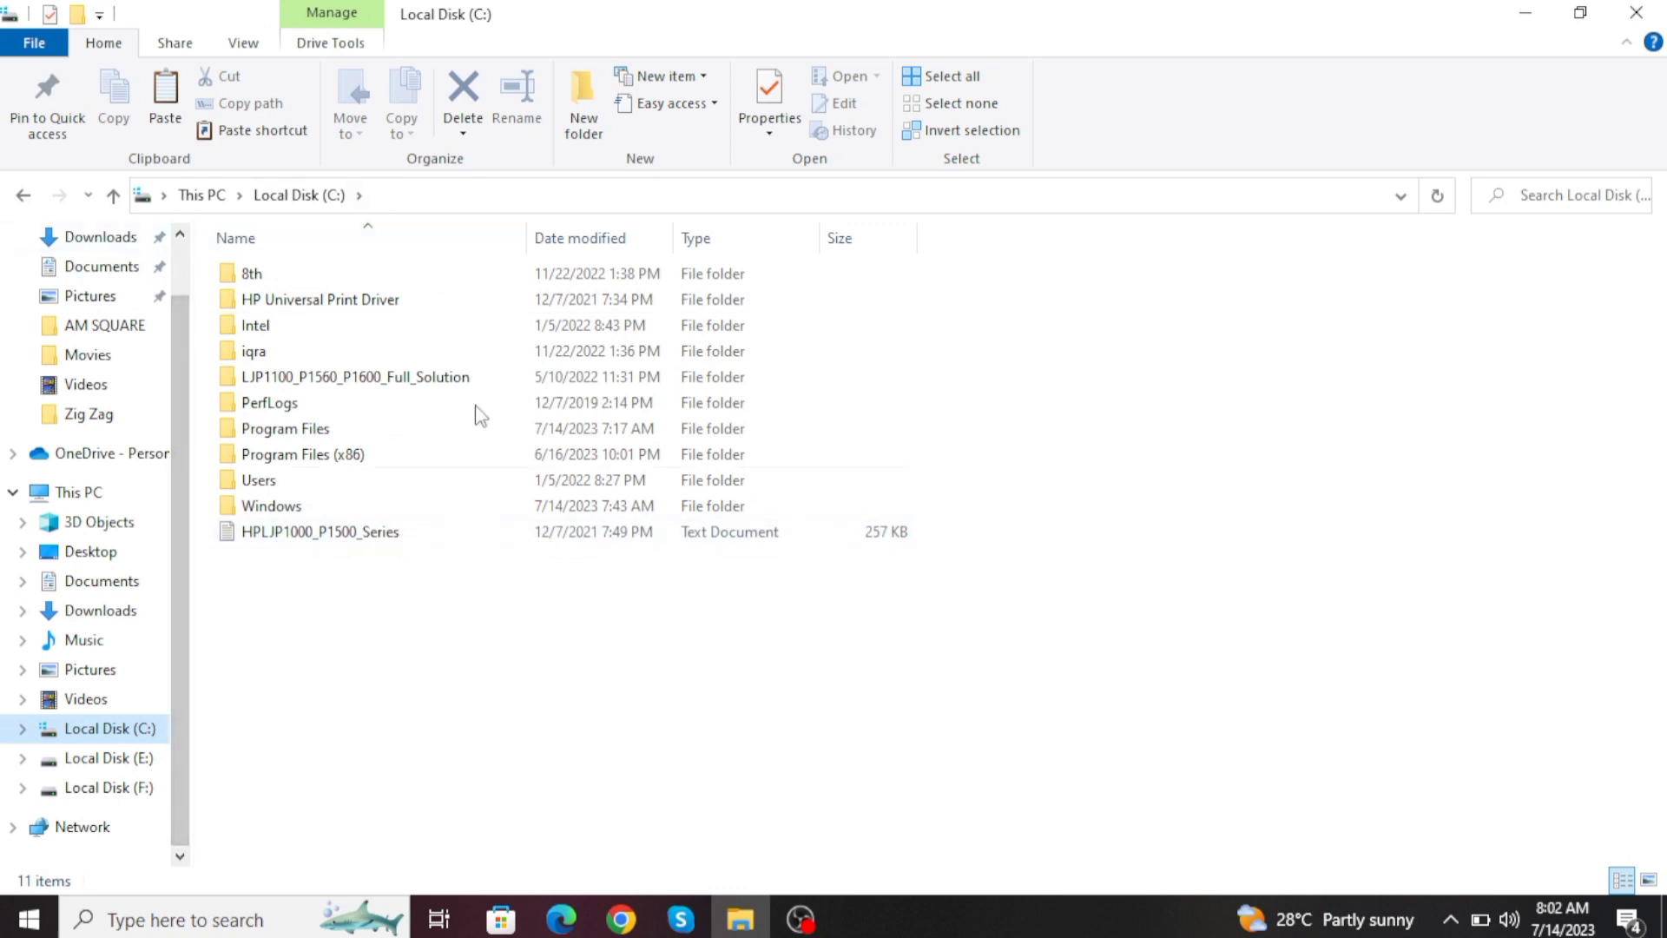
left_click(136, 785)
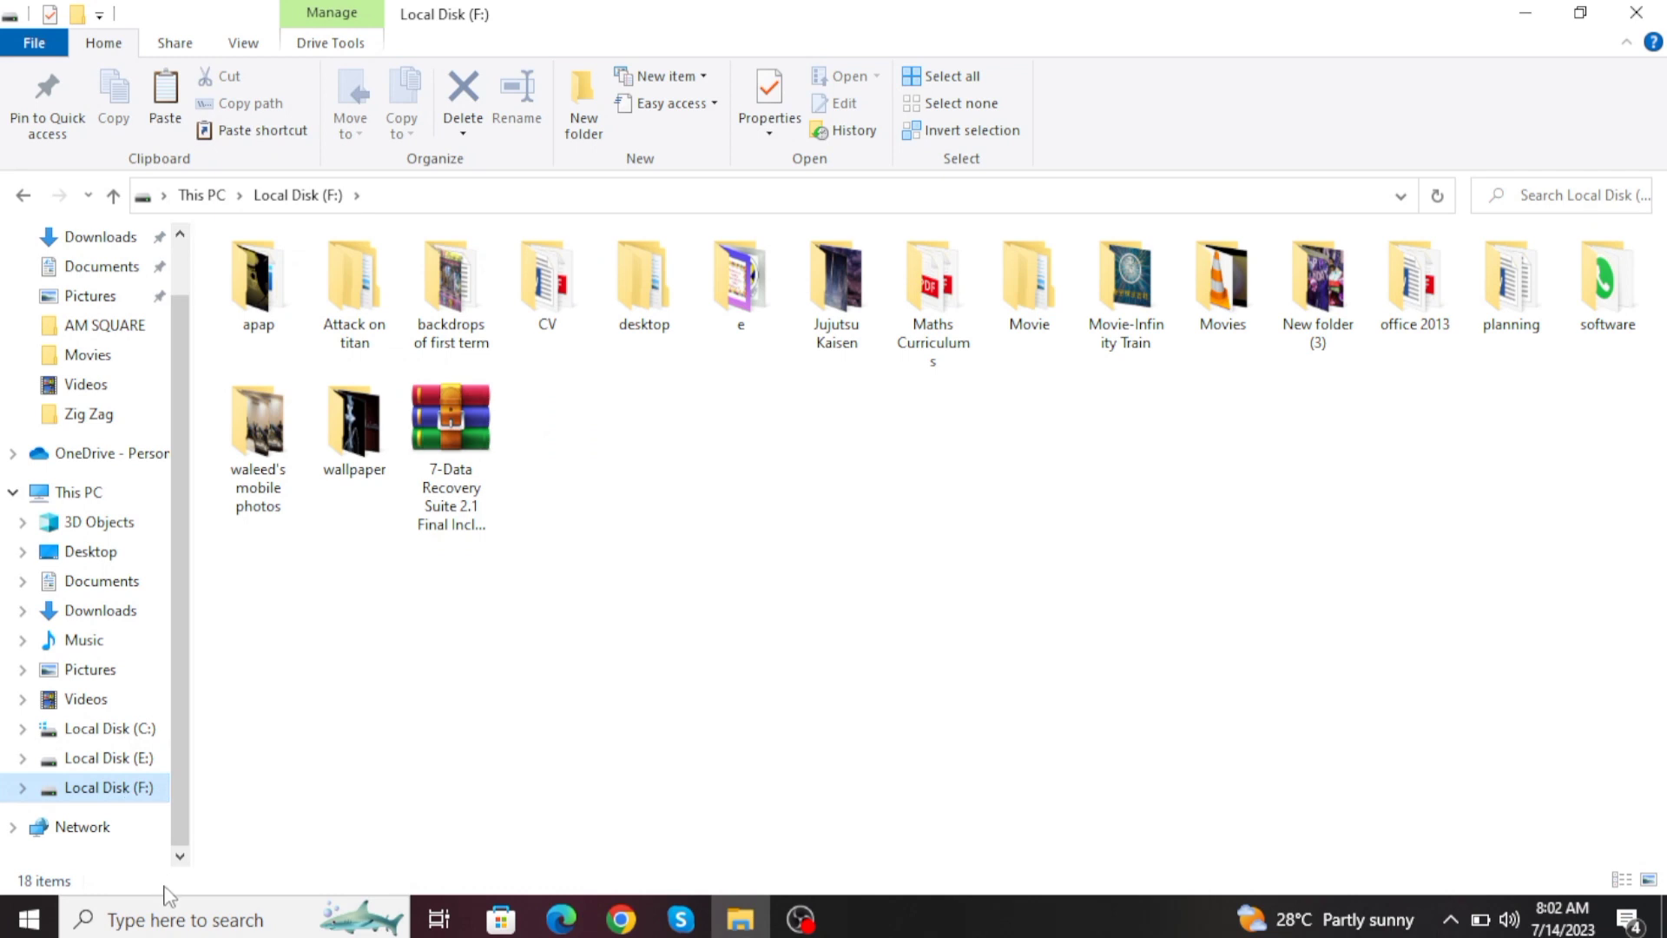
left_click(148, 758)
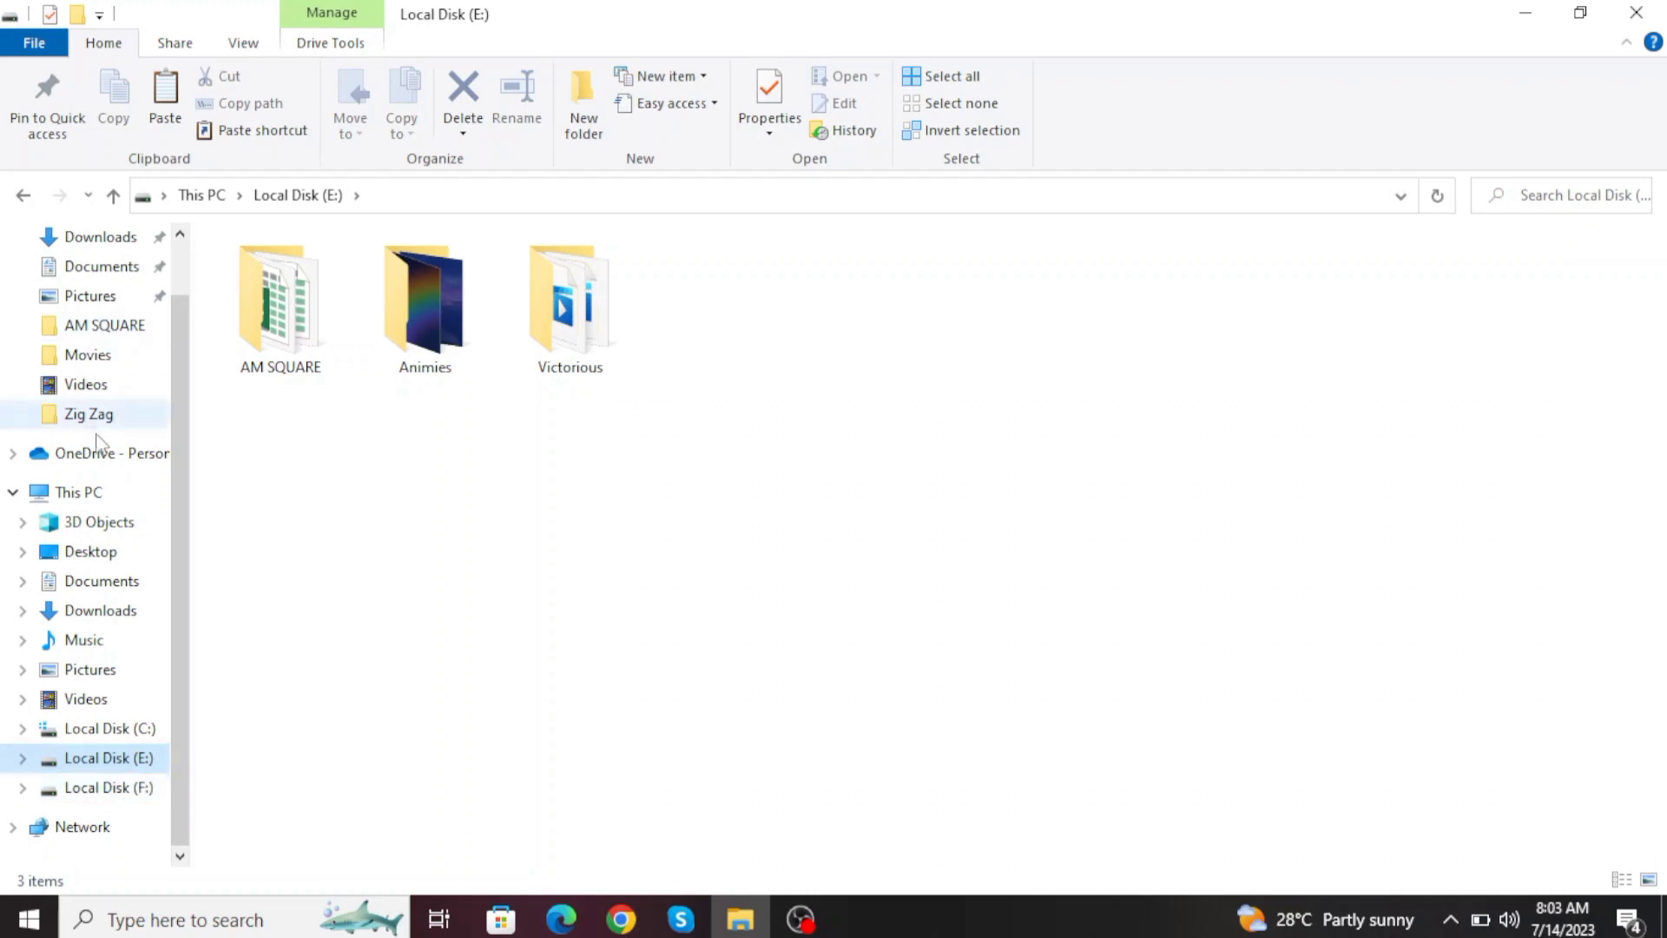
- Open the Movies folder on Local Disk (F:) and delete the four files from C Kompany (2008) through Dhol (2007)
left_click(109, 788)
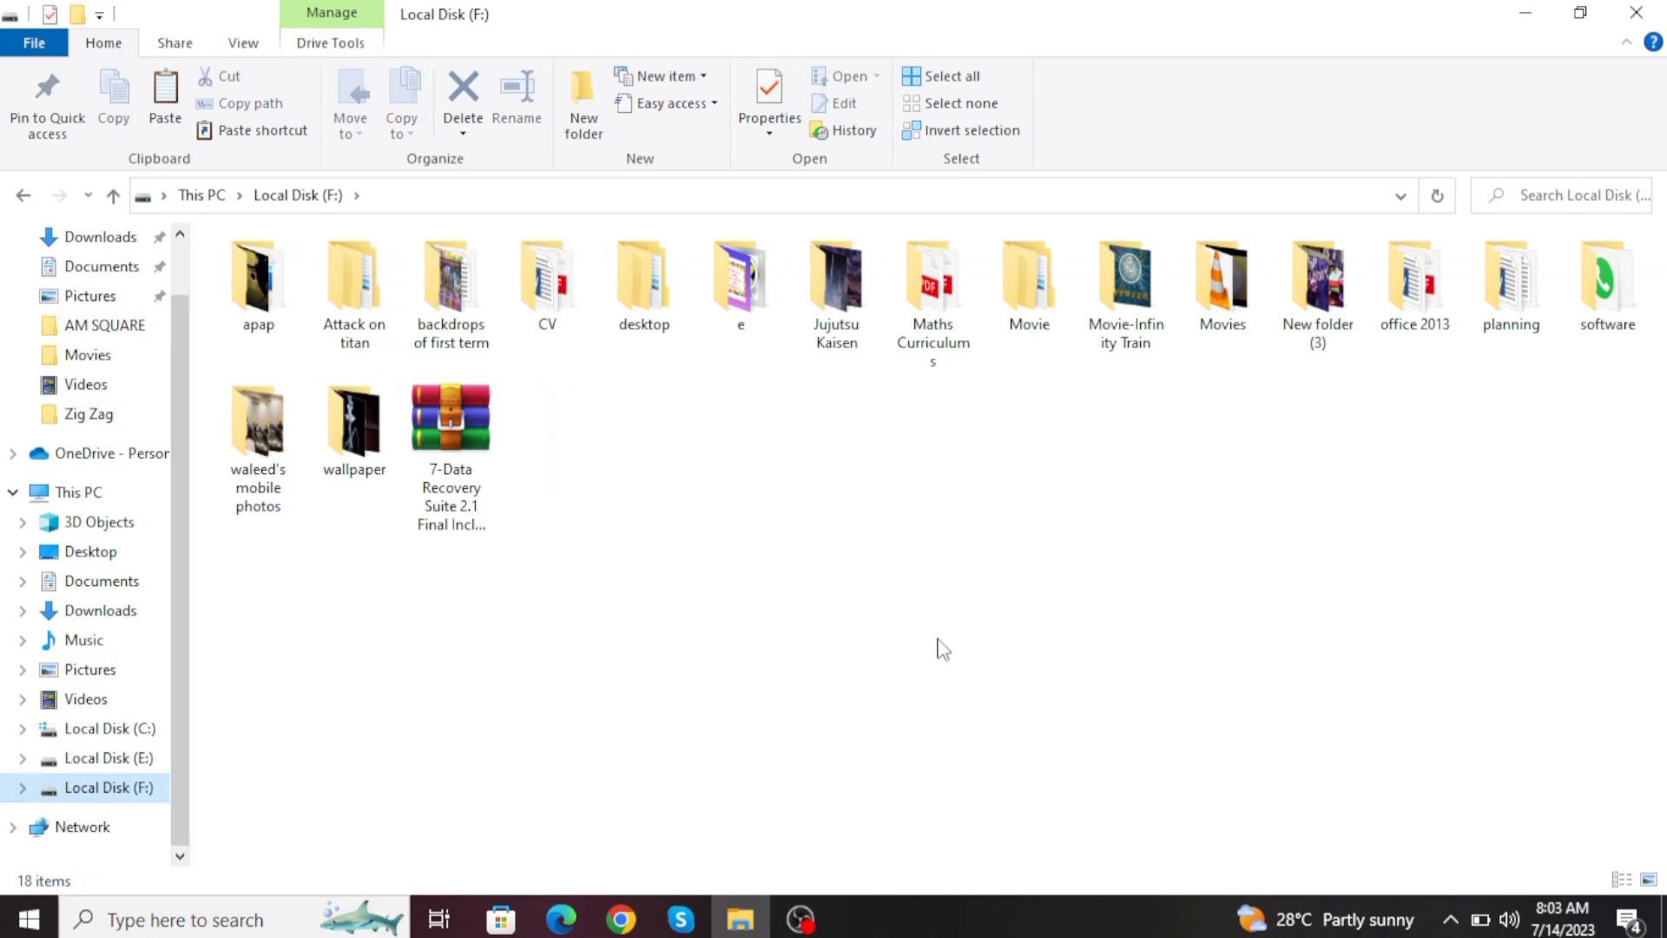
double_click(1215, 286)
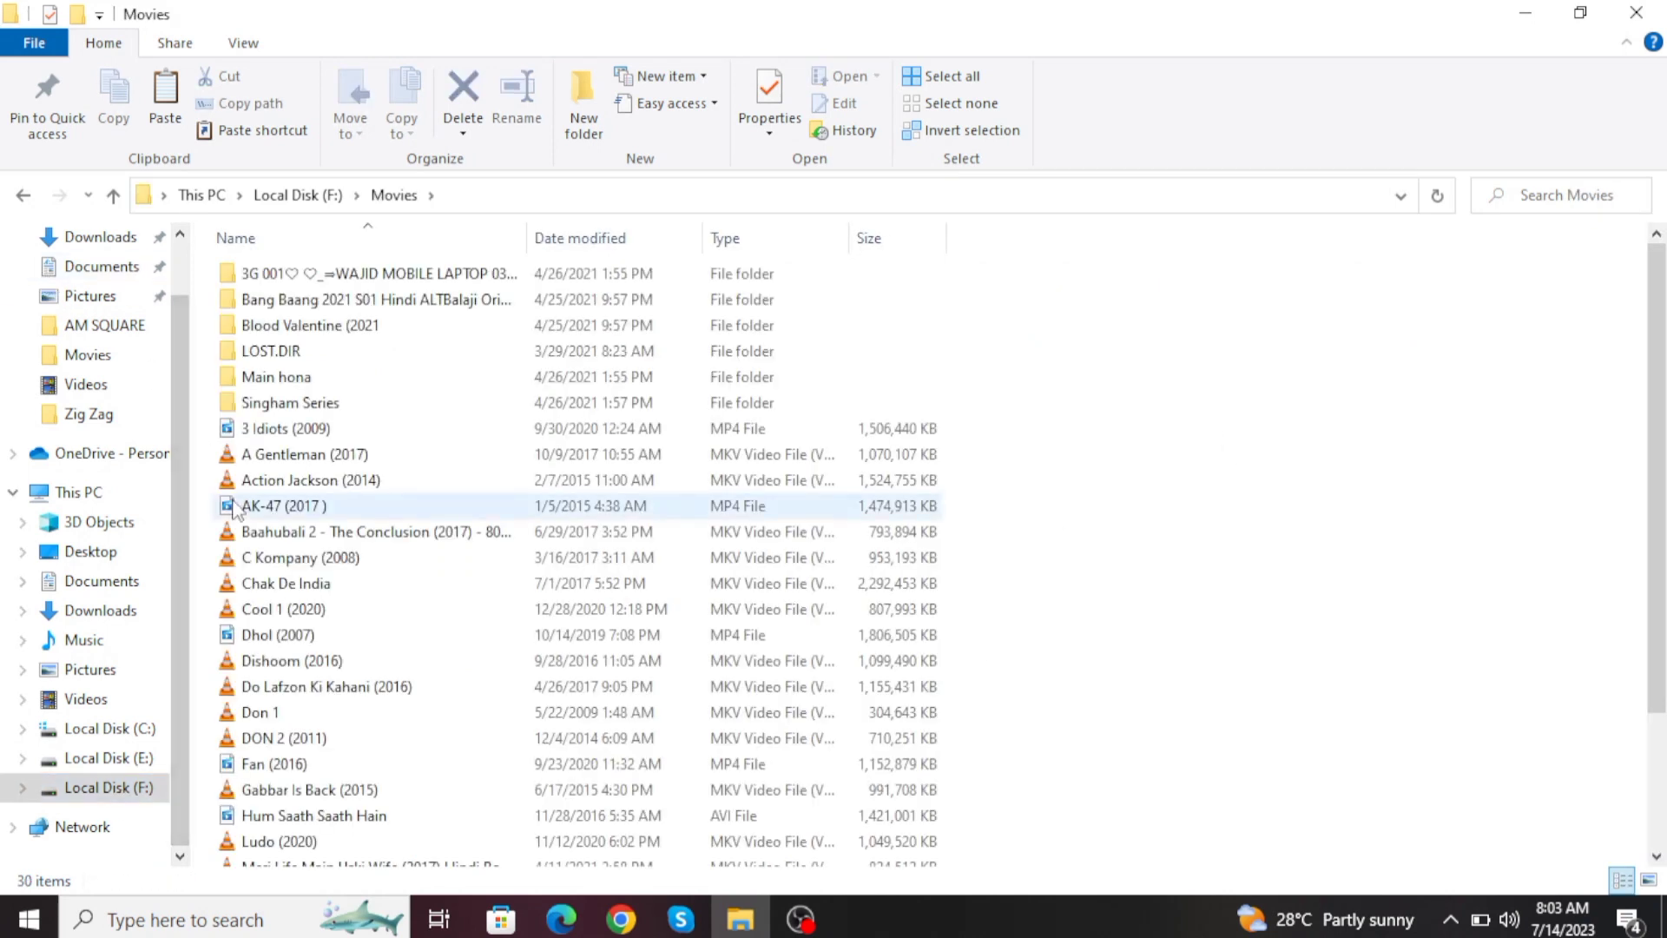
left_click(296, 558)
key("shift+Down")
key("shift+Down")
key("shift+Down")
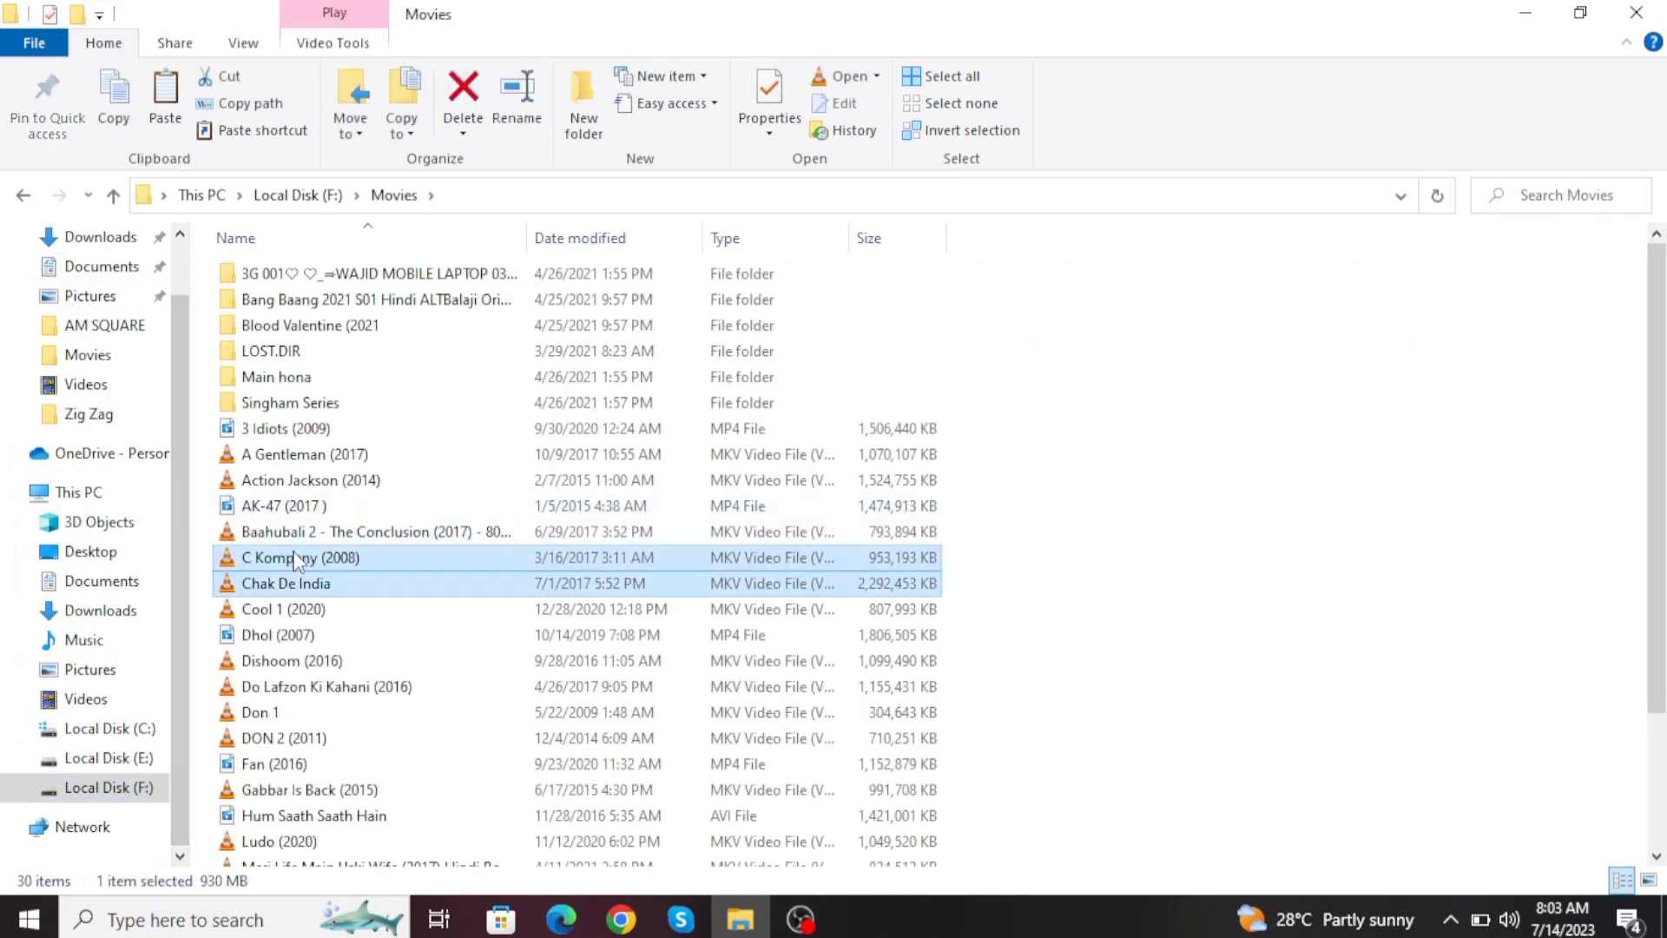
key("Delete")
- Delete a further block of consecutive movie files ending with Hum Saath Saath Hain
left_click(347, 686)
left_click(483, 713, "shift")
key("shift+Up")
key("shift+Up")
key("shift+Up")
key("shift+Up")
key("shift+Up")
key("shift+Up")
key("shift+Up")
key("shift+Up")
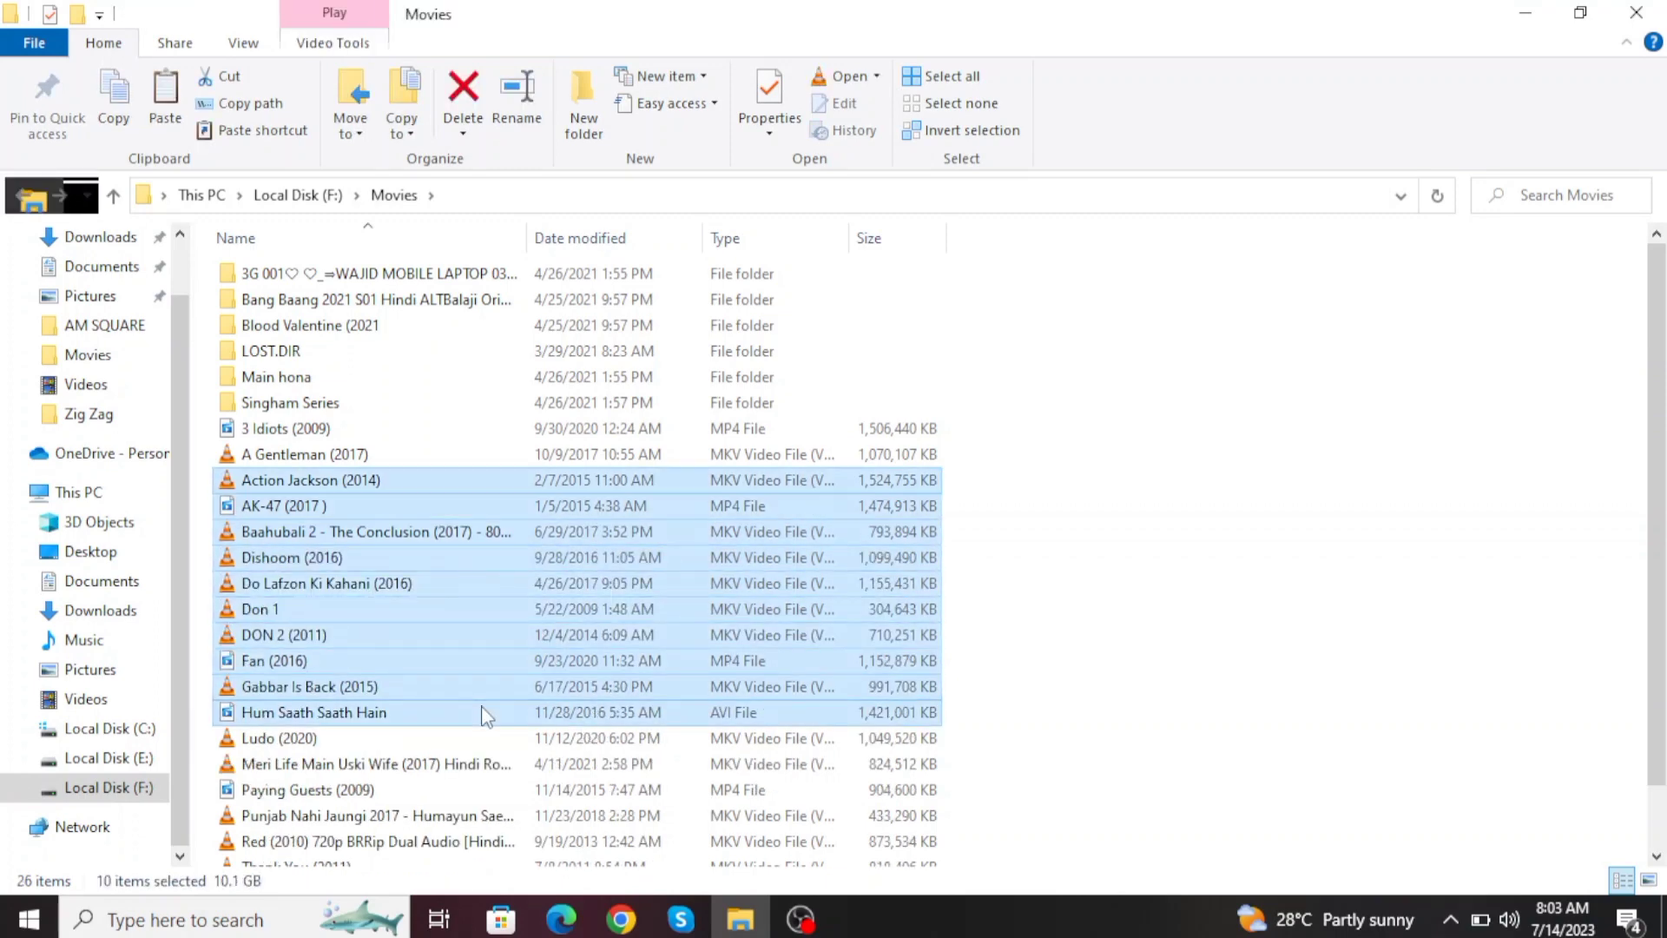
key("shift+Down")
key("shift+Down")
key("shift+Down")
key("Delete")
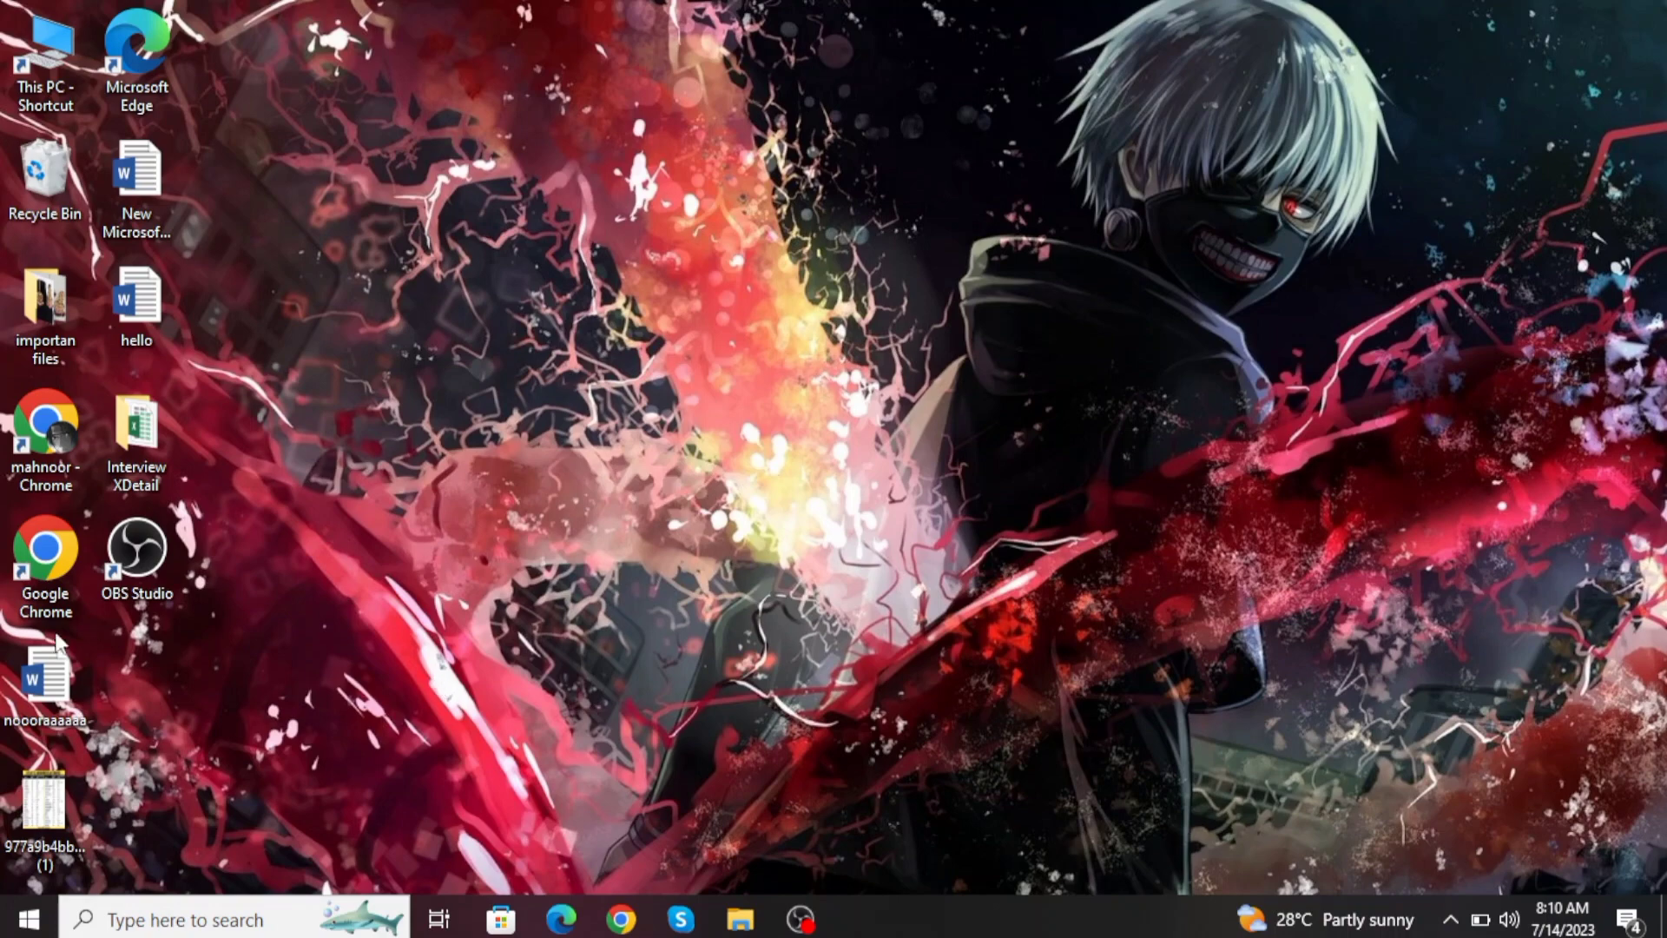
- Switch to Google Chrome, search for "antivirus for windows 10" and open the Avast Free Antivirus 2023 result
double_click(52, 543)
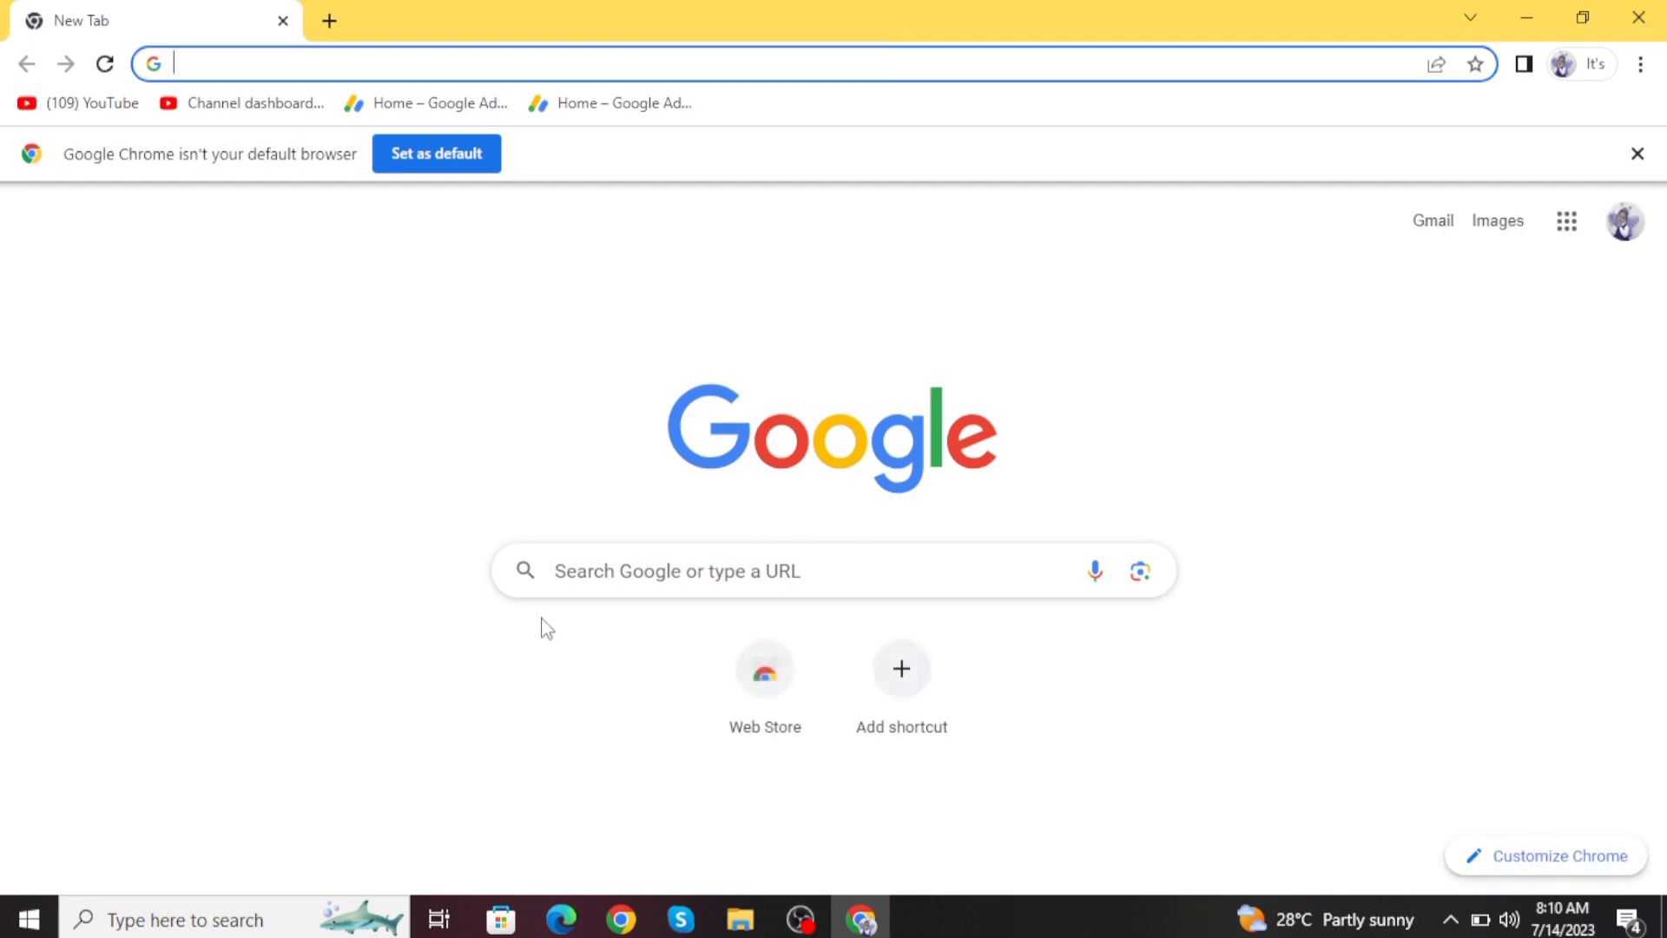
left_click(614, 587)
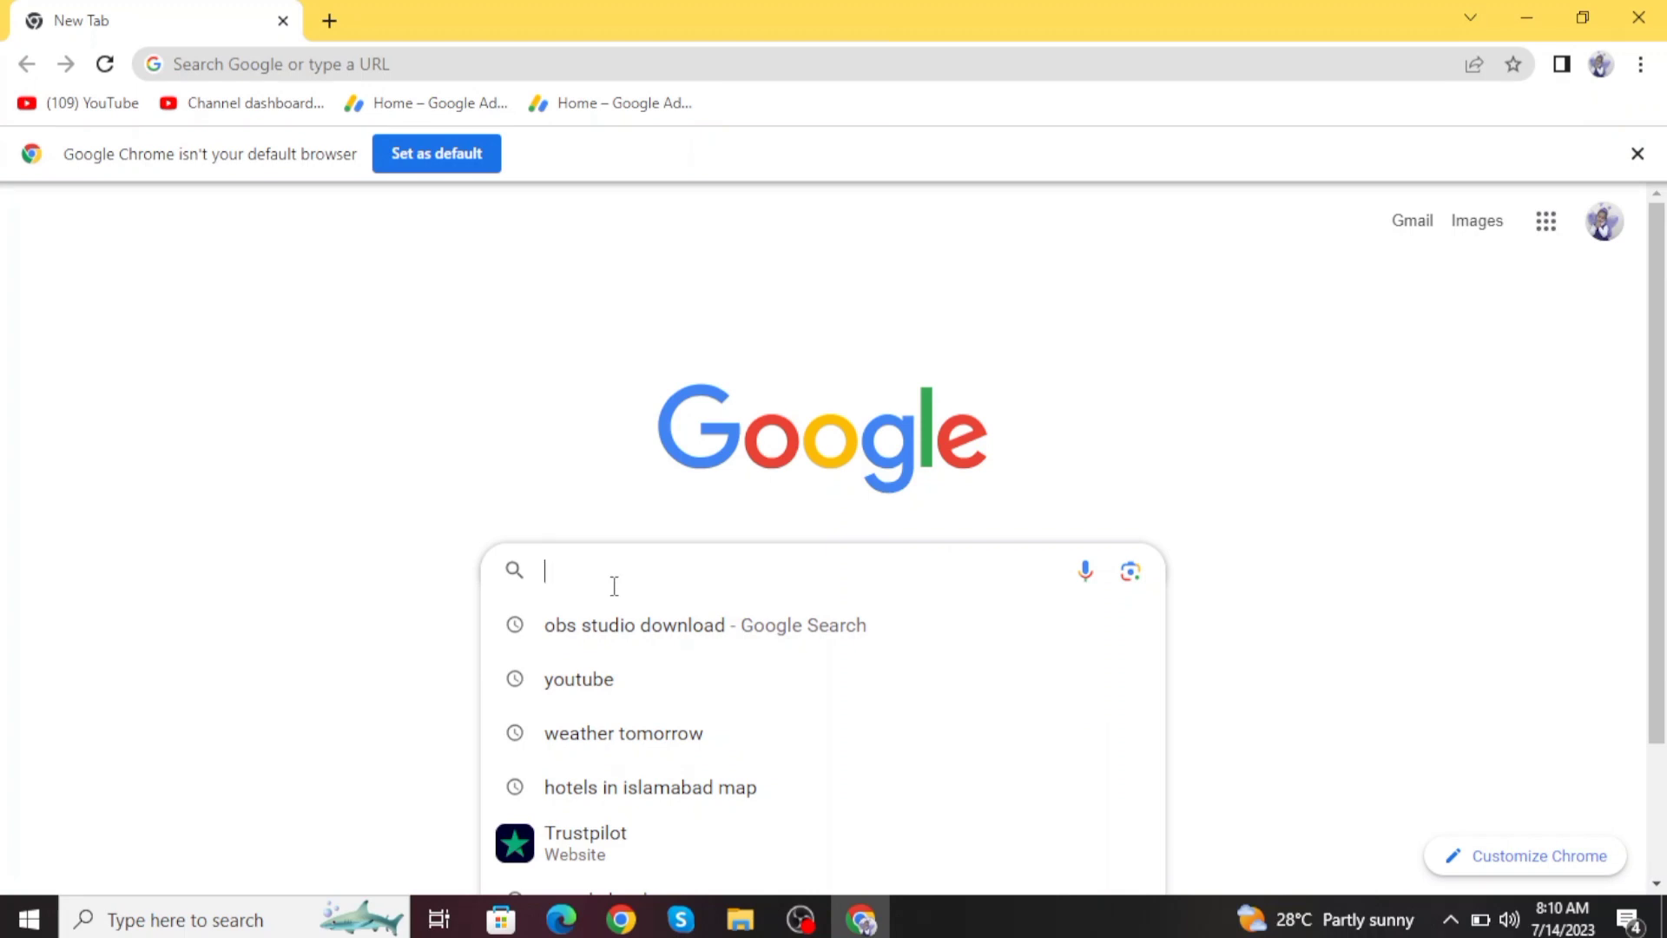
type("antivi")
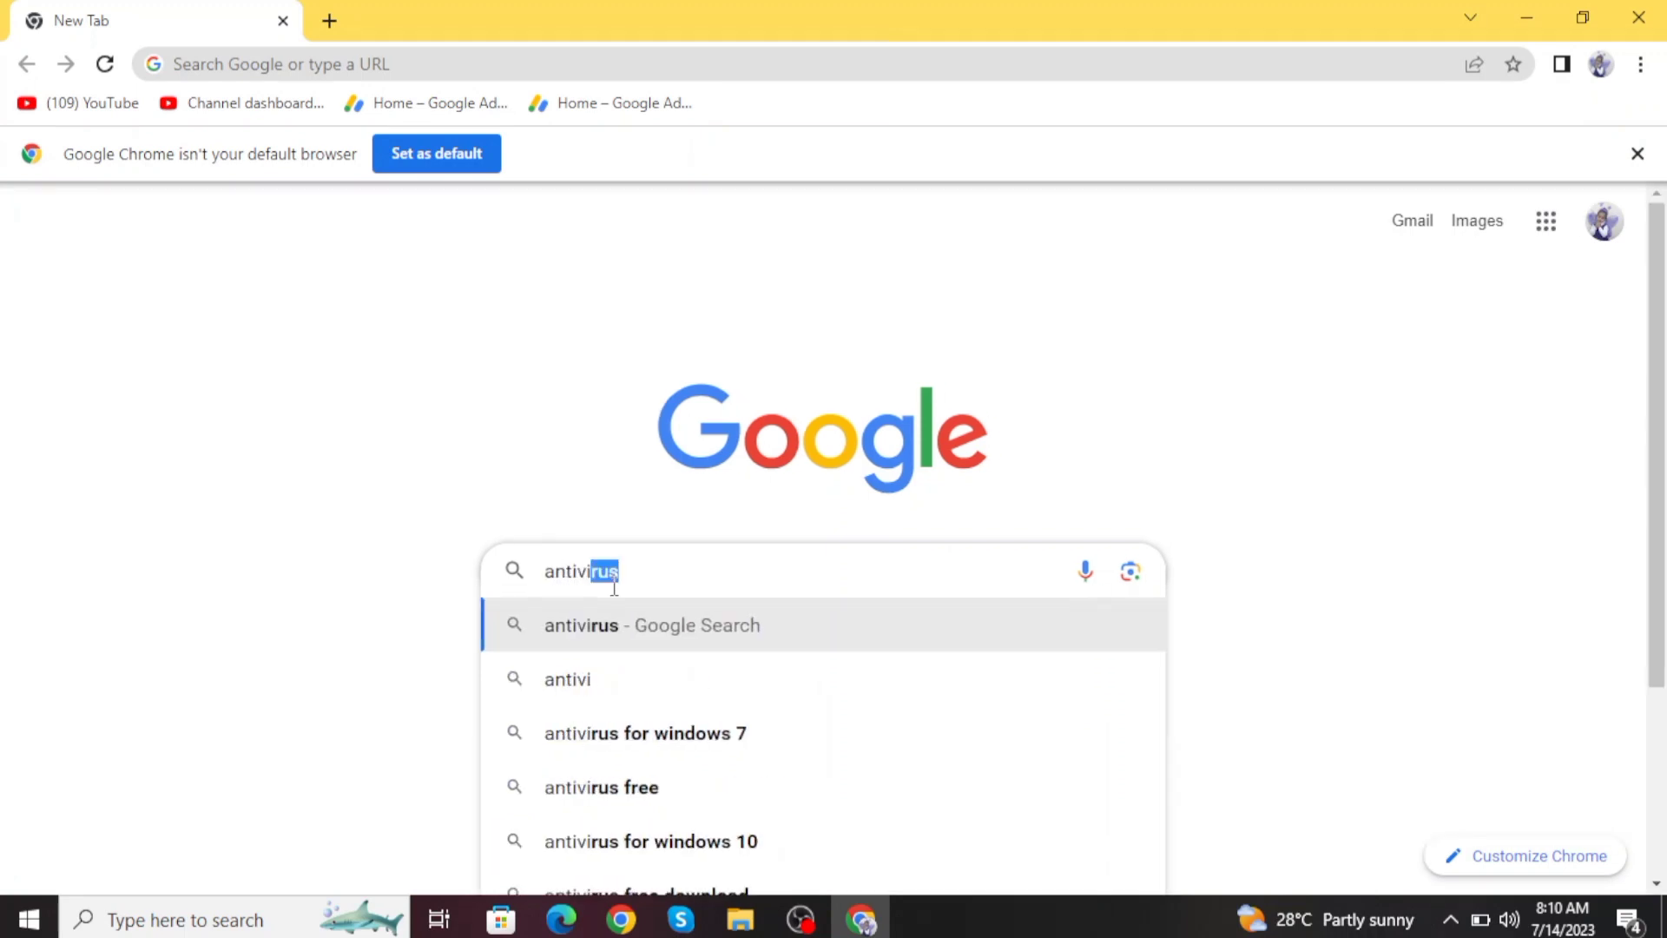
type("rus")
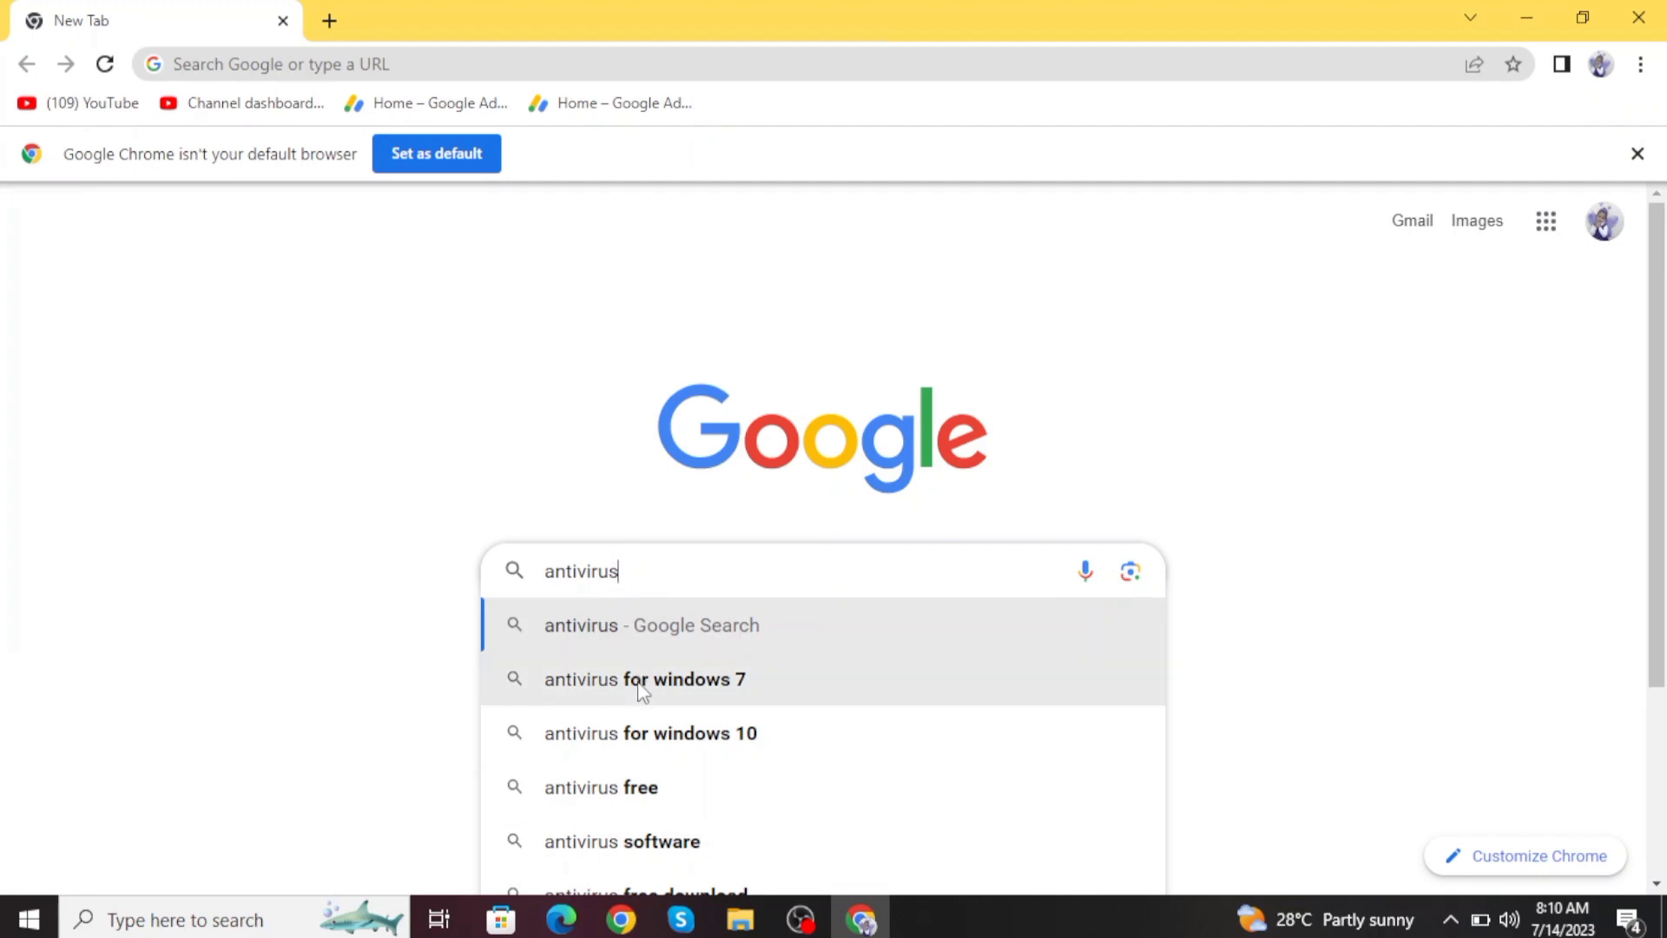
left_click(652, 733)
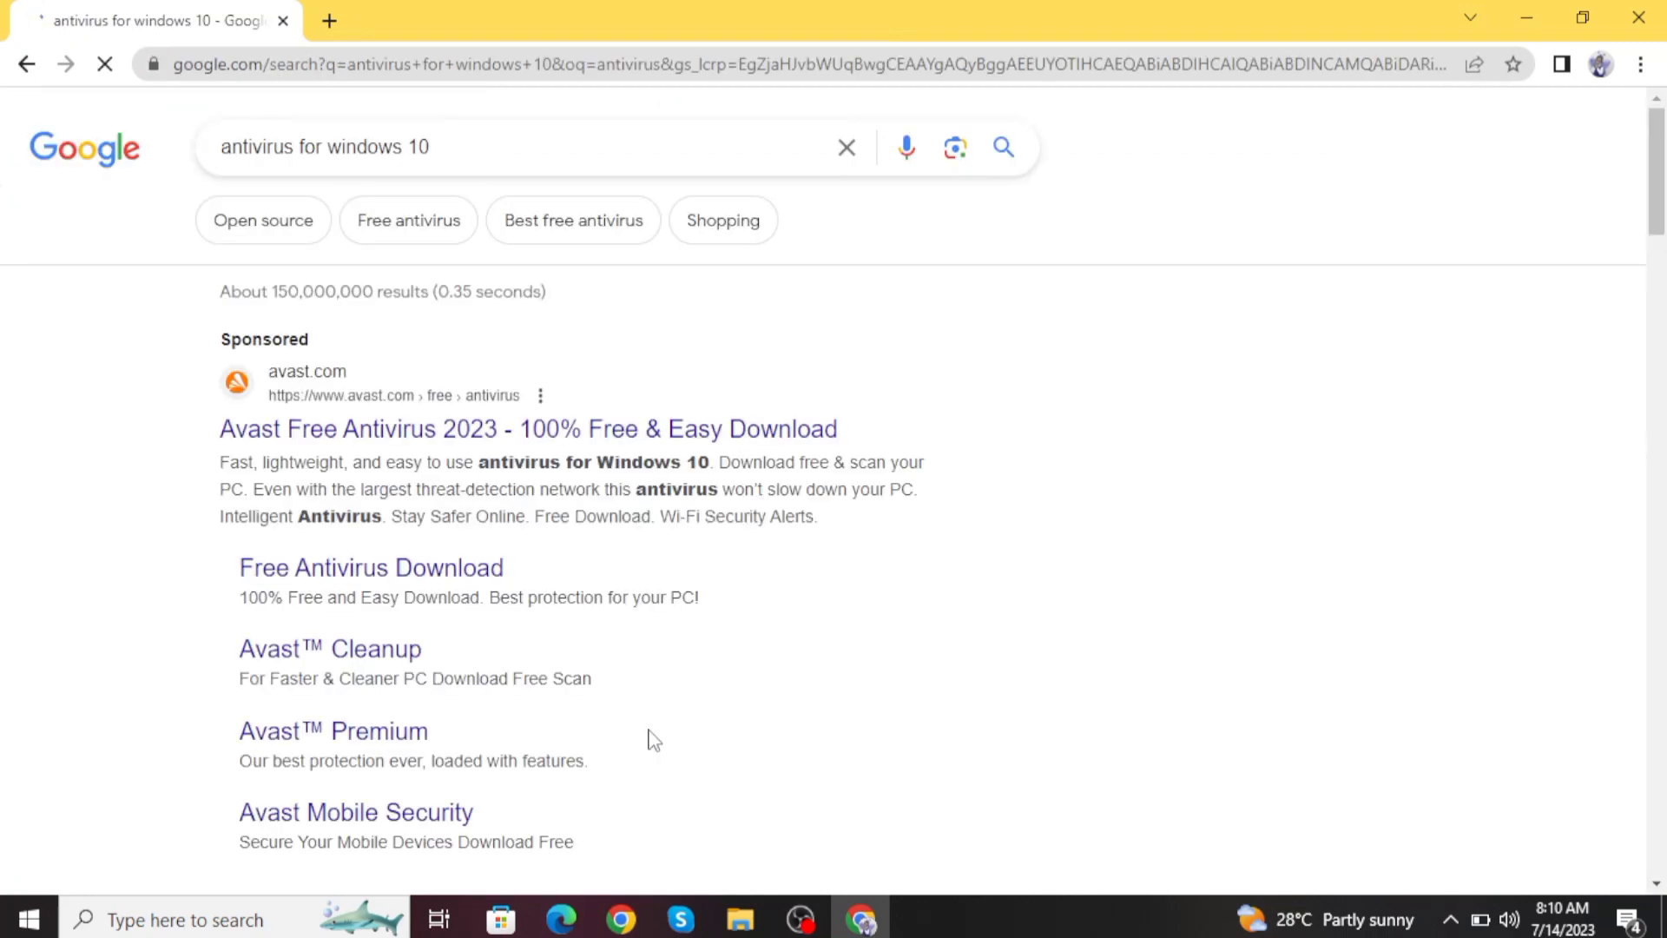
left_click(334, 431)
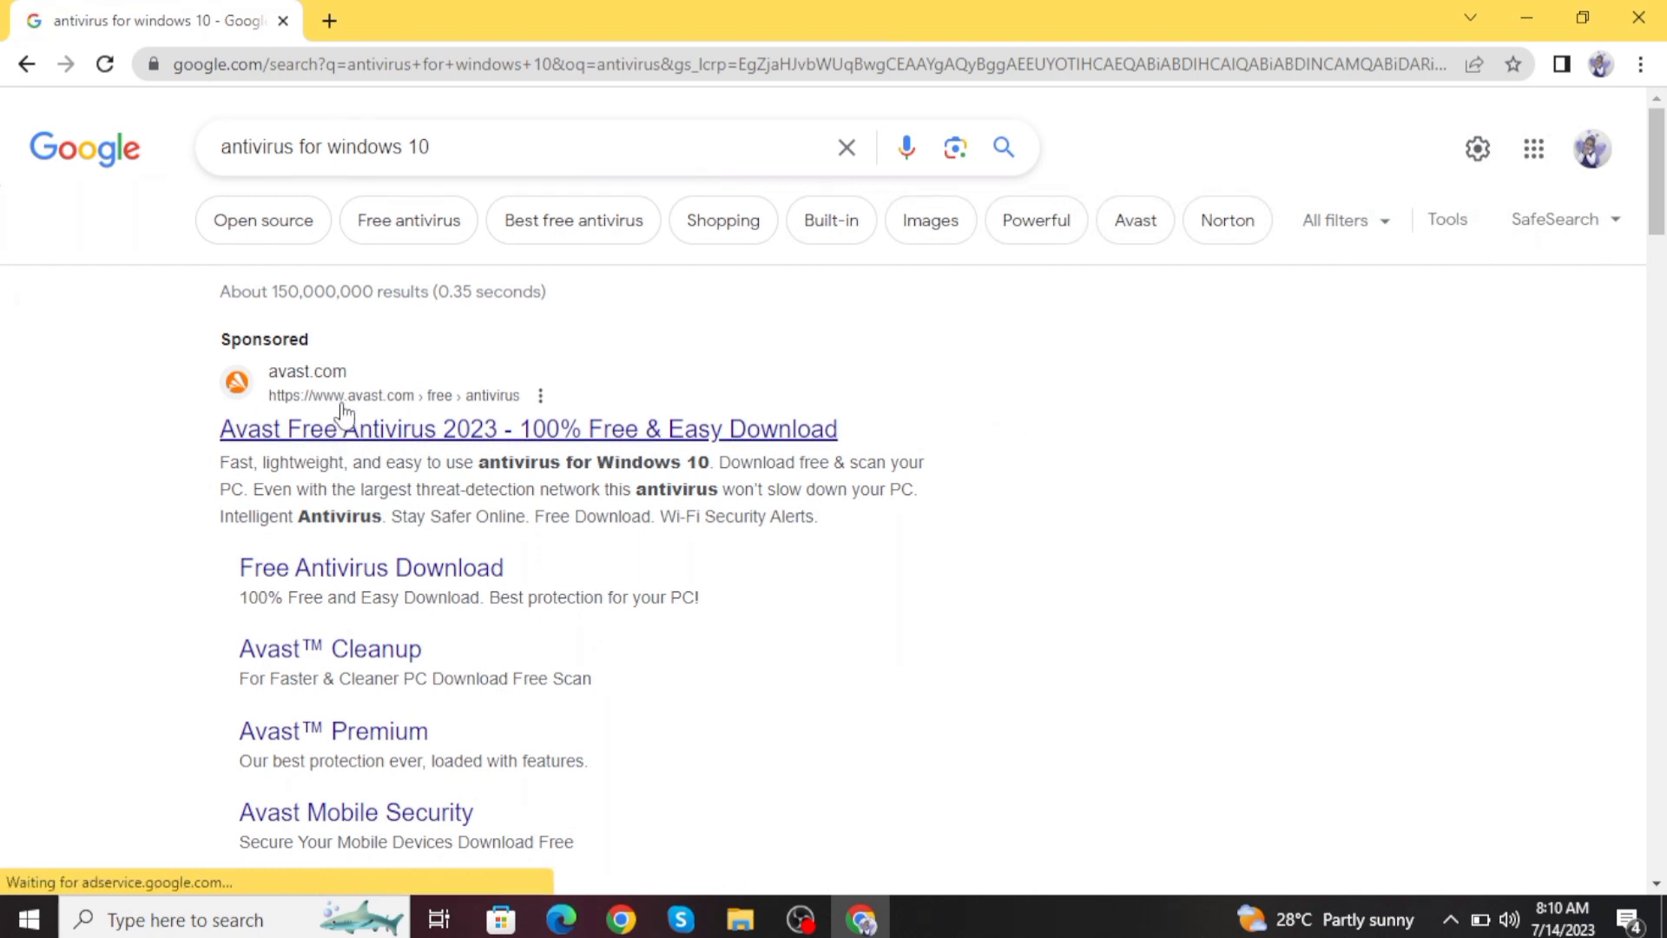
- Minimise Google Chrome, search Windows for "control" and open Control Panel
left_click(1511, 11)
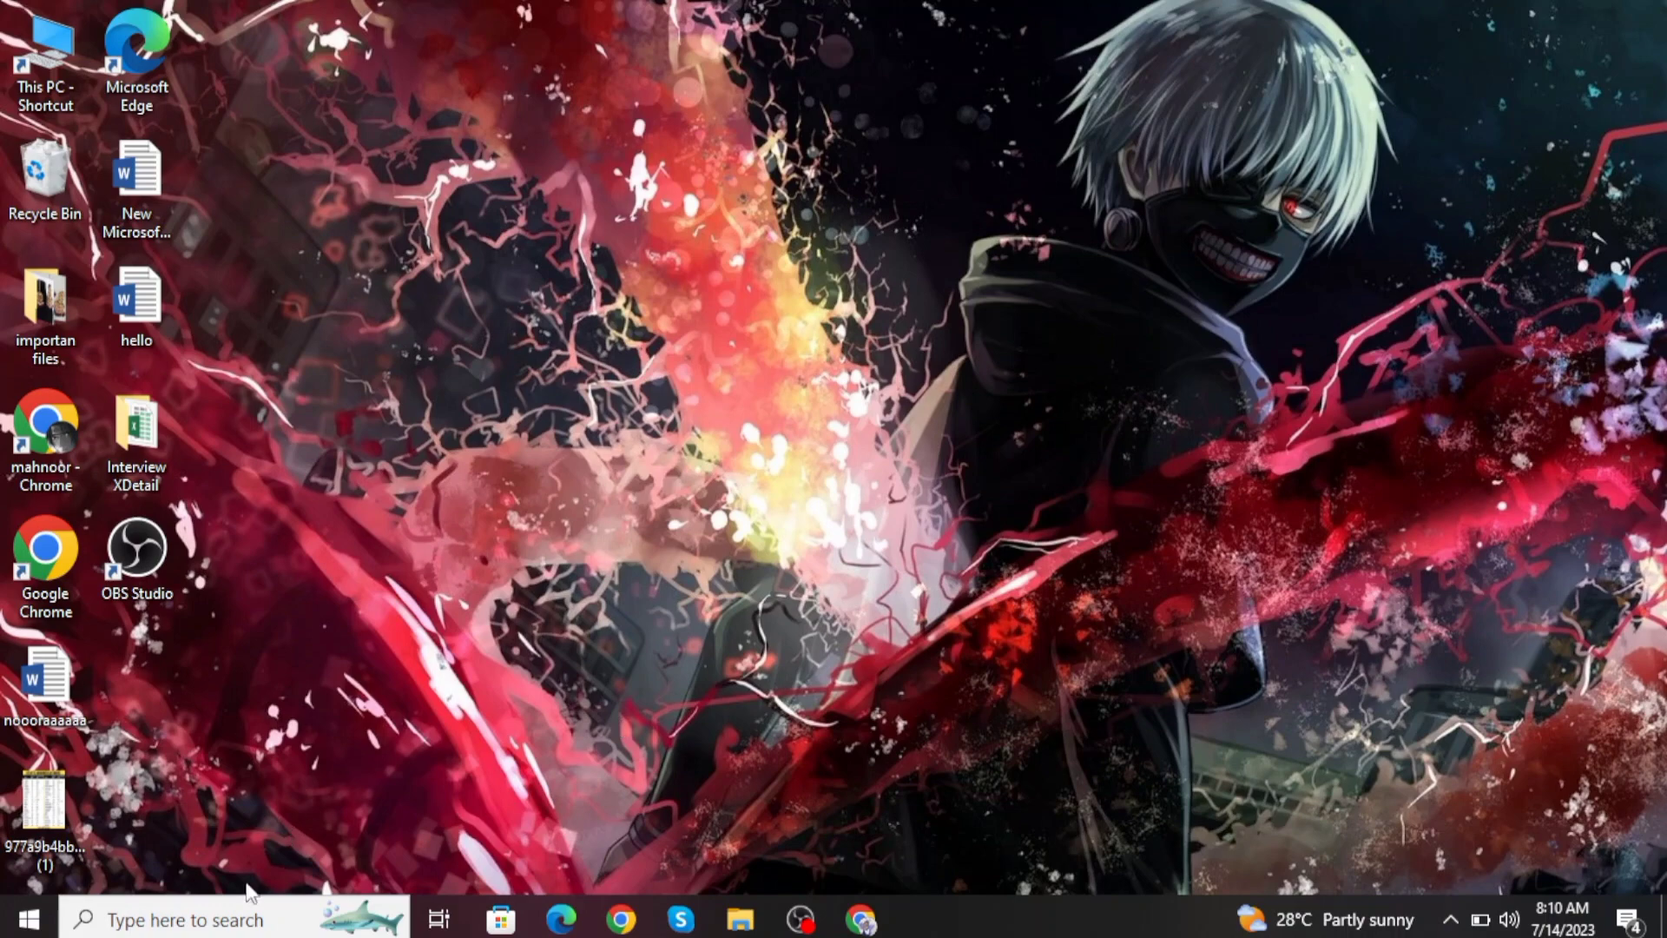
left_click(224, 919)
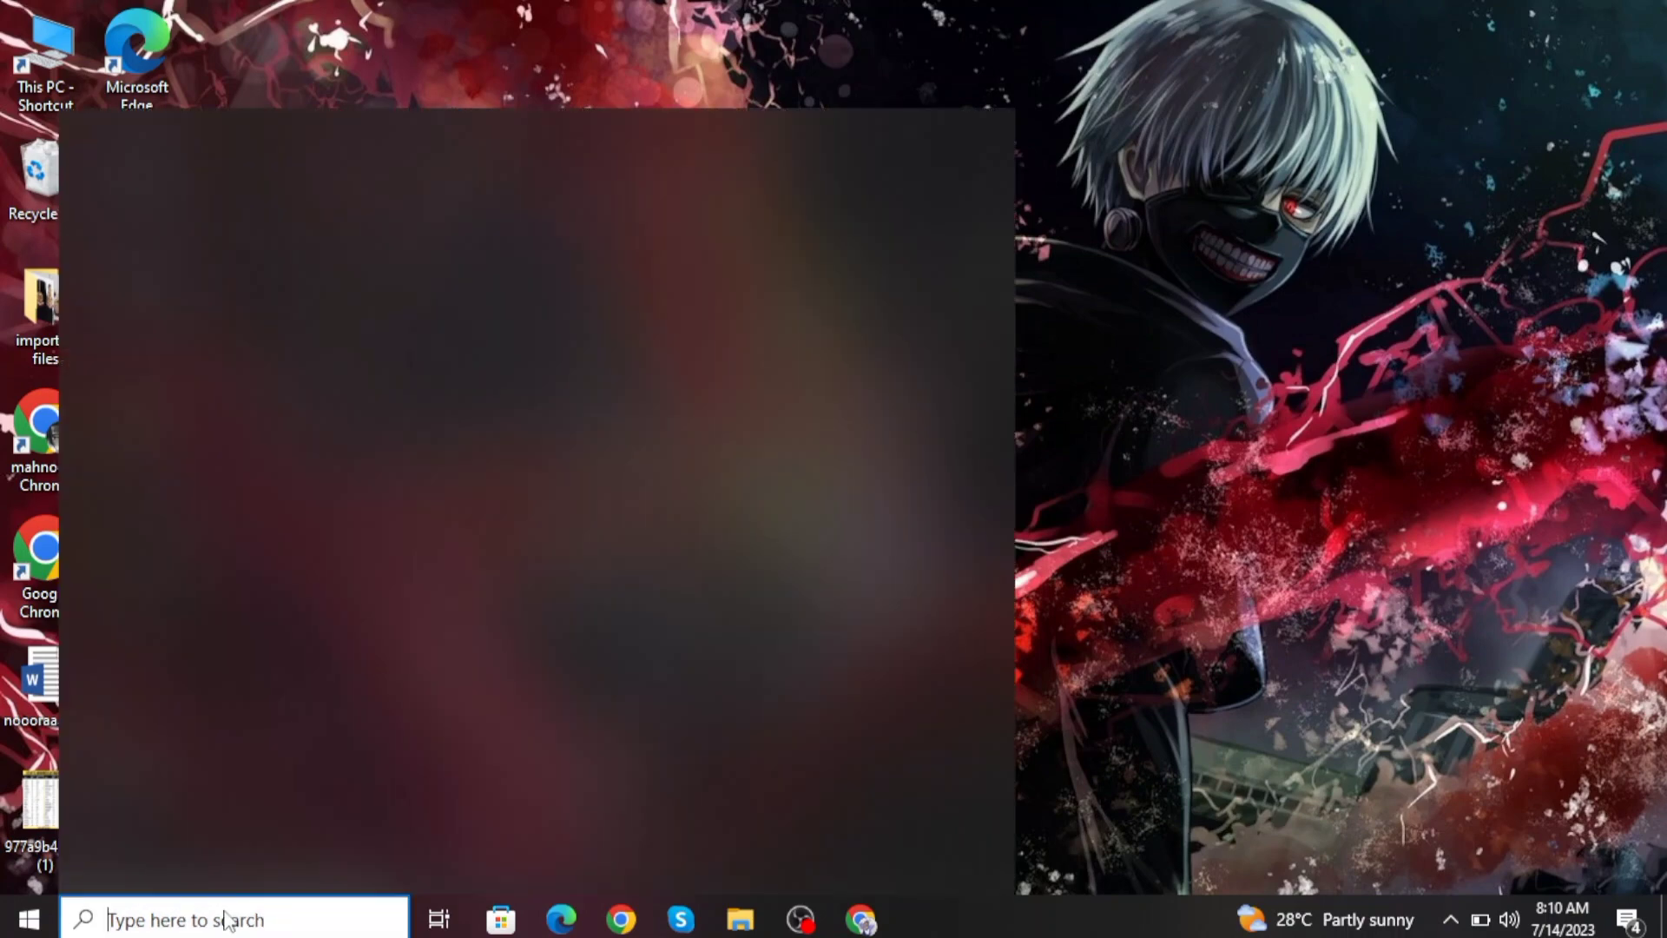
type("control Panel")
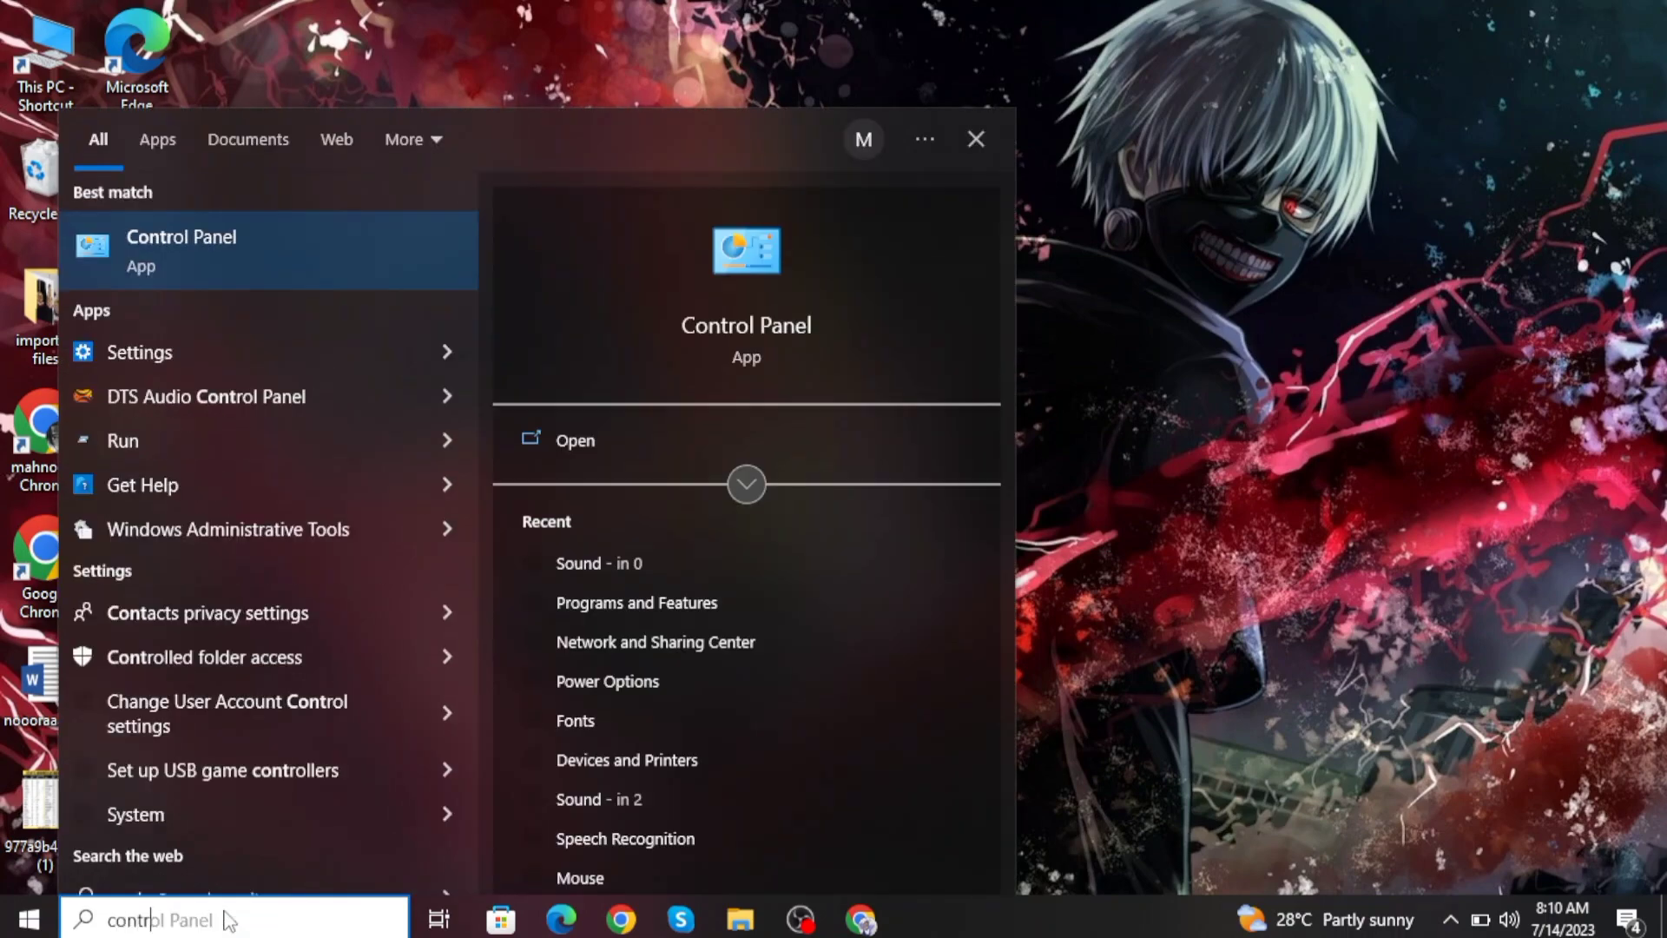
type("ol")
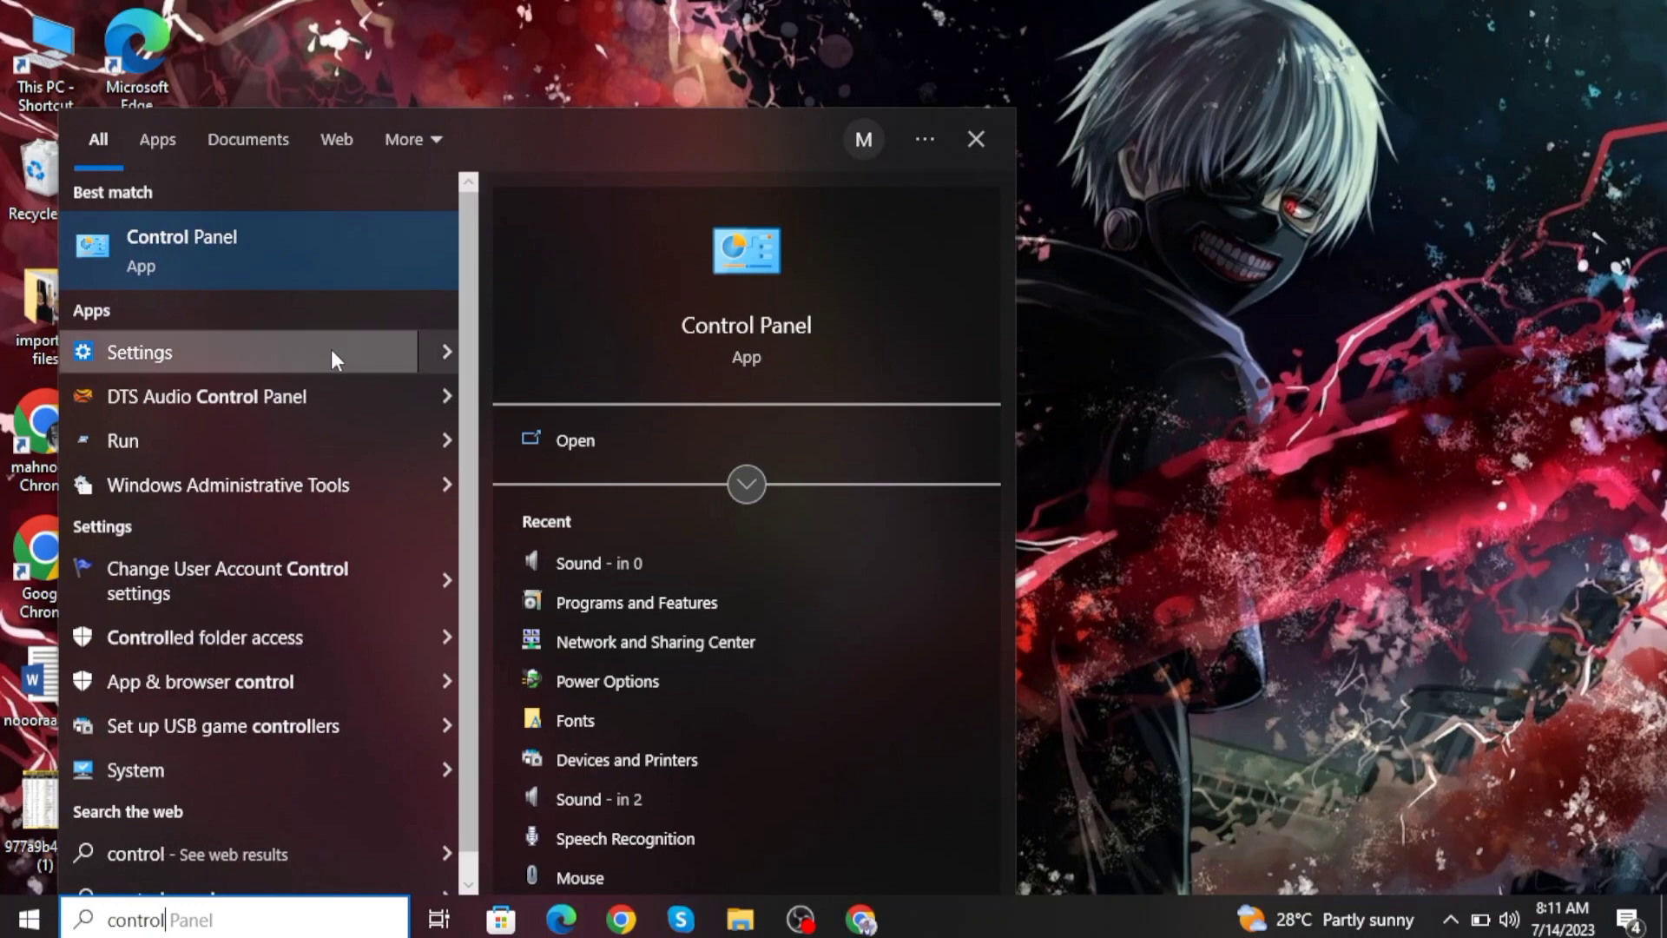
left_click(256, 264)
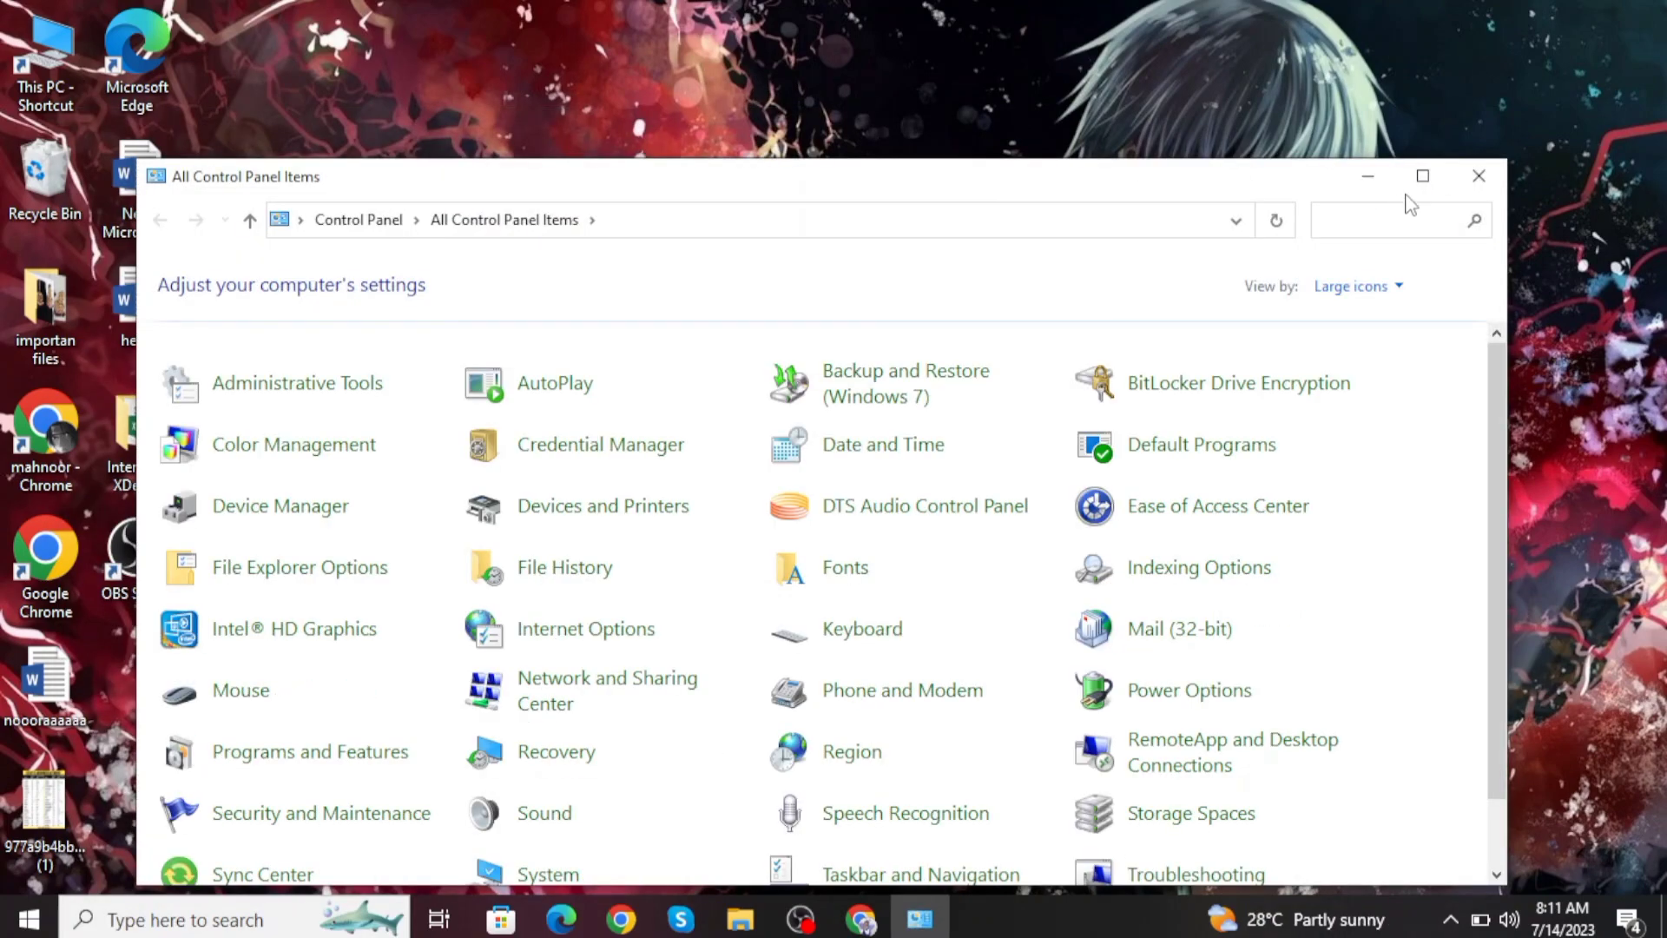
- Minimise Control Panel and delete the OBS Studio shortcut from the desktop
left_click(1366, 175)
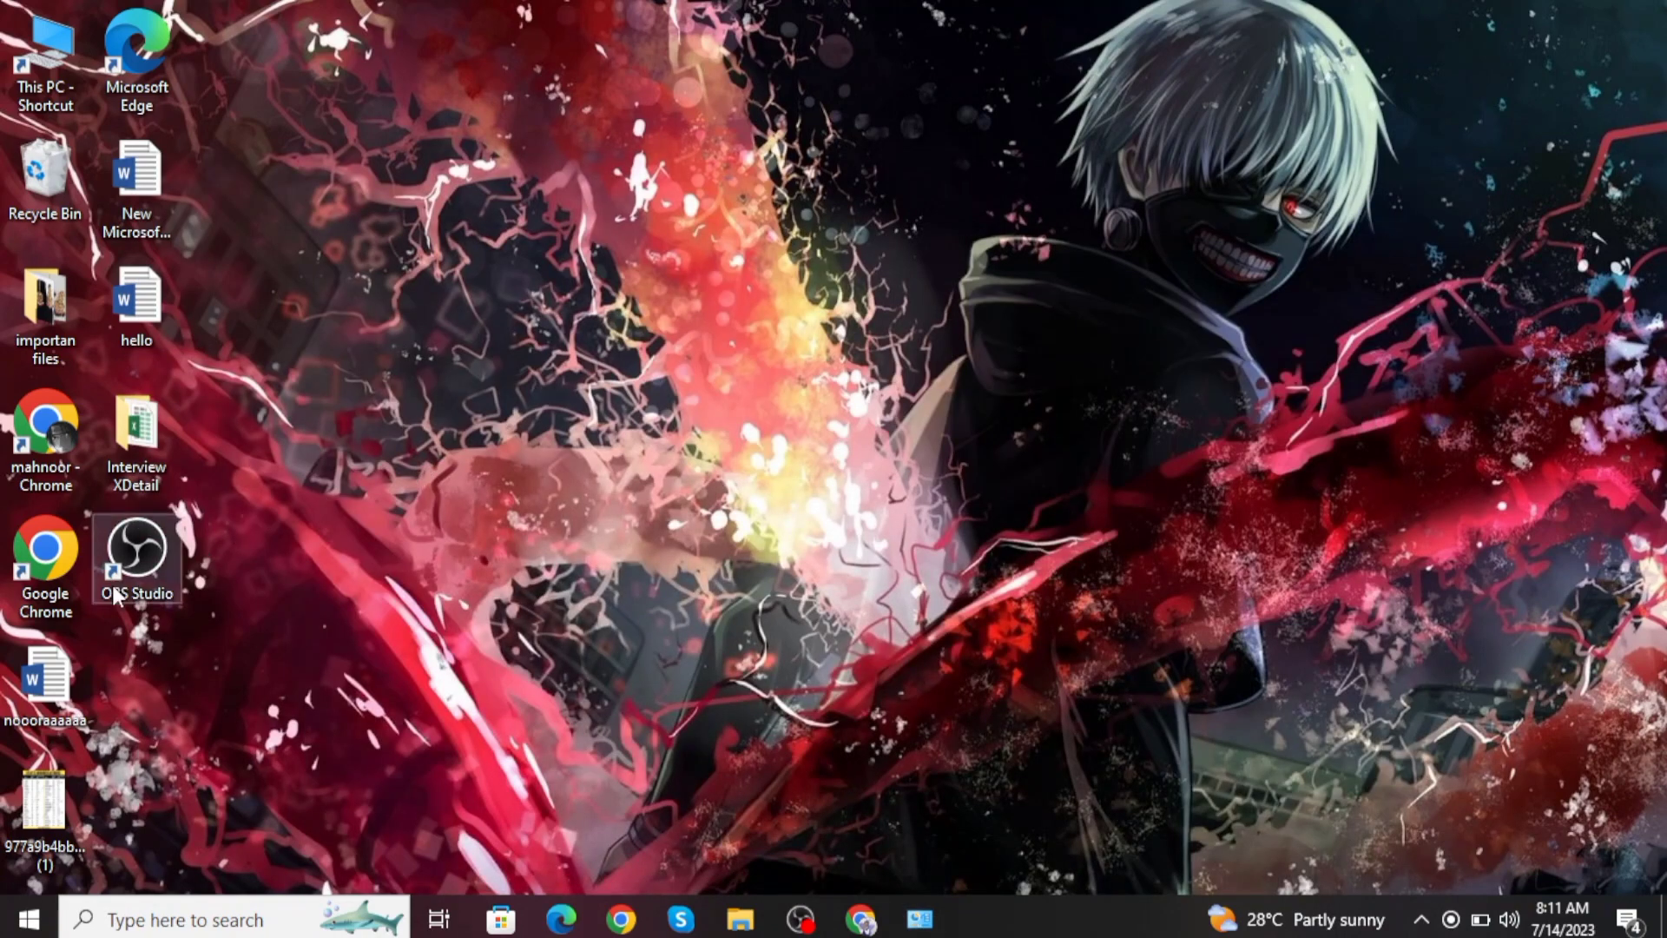
left_click(128, 97)
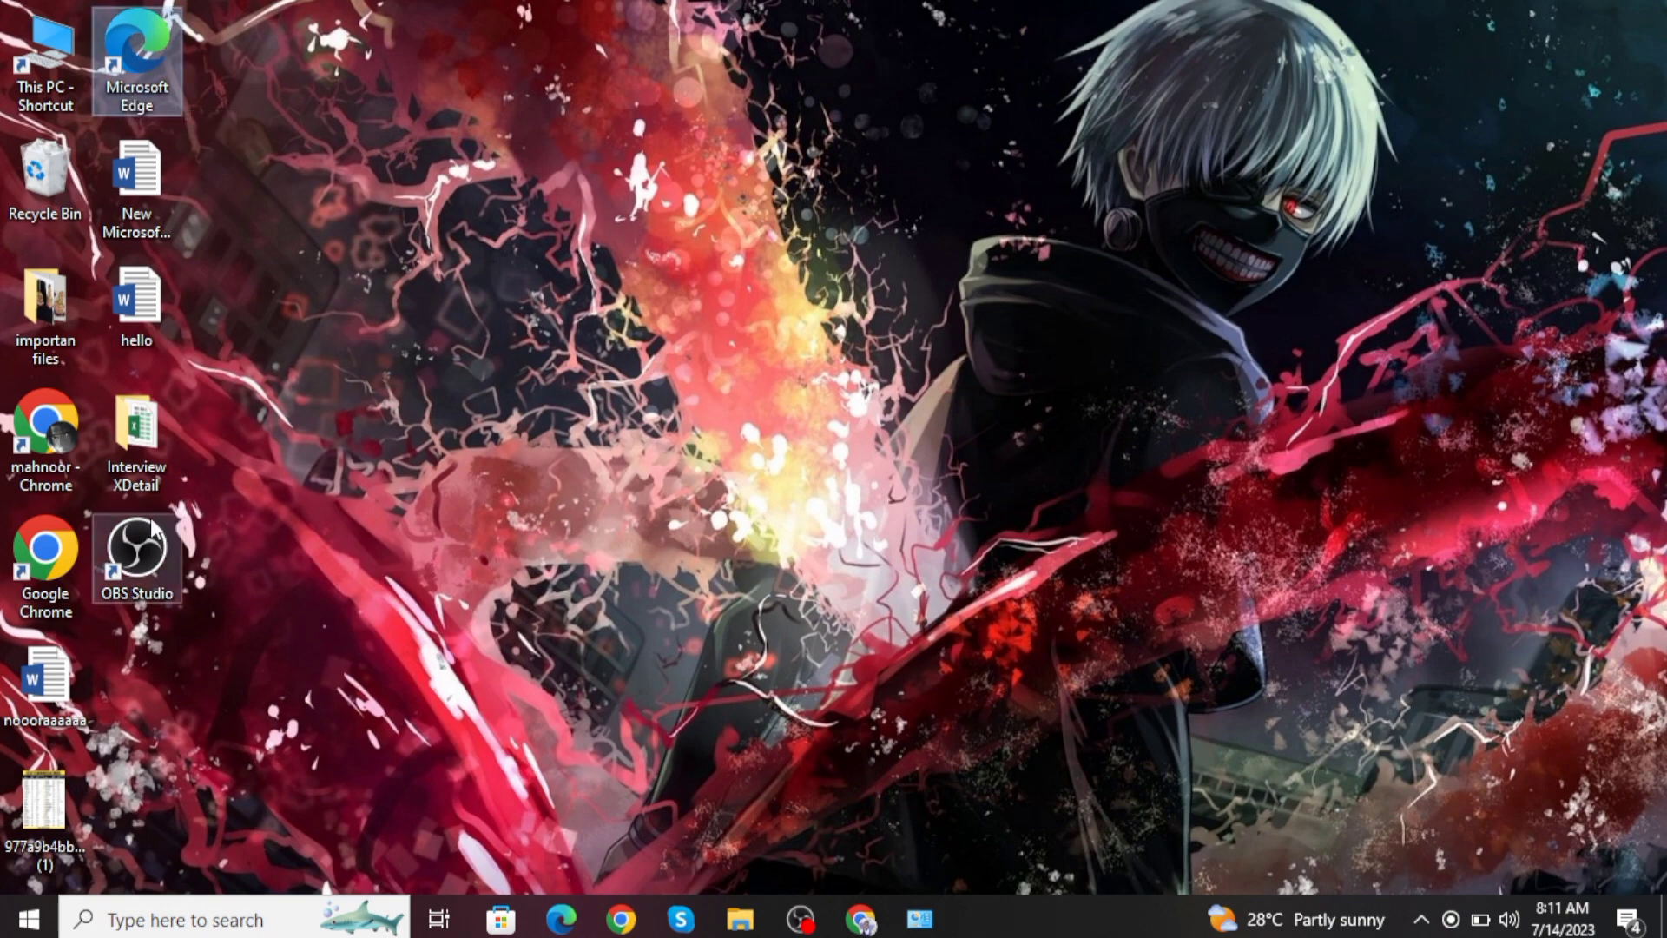
left_click(137, 549)
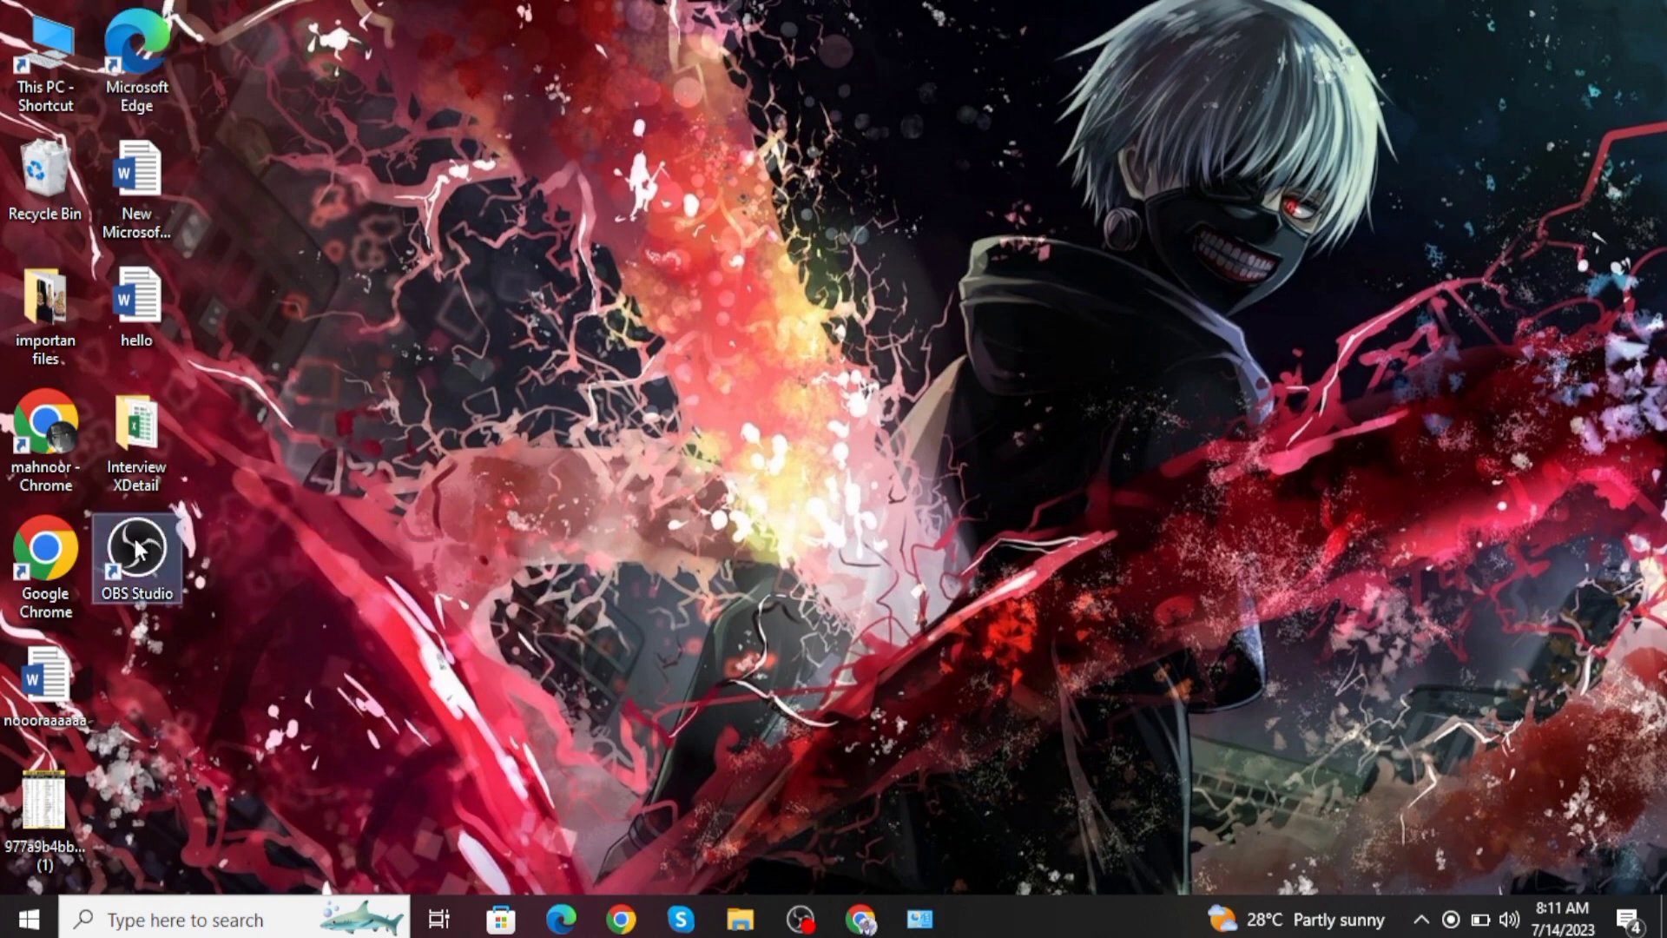
key("Delete")
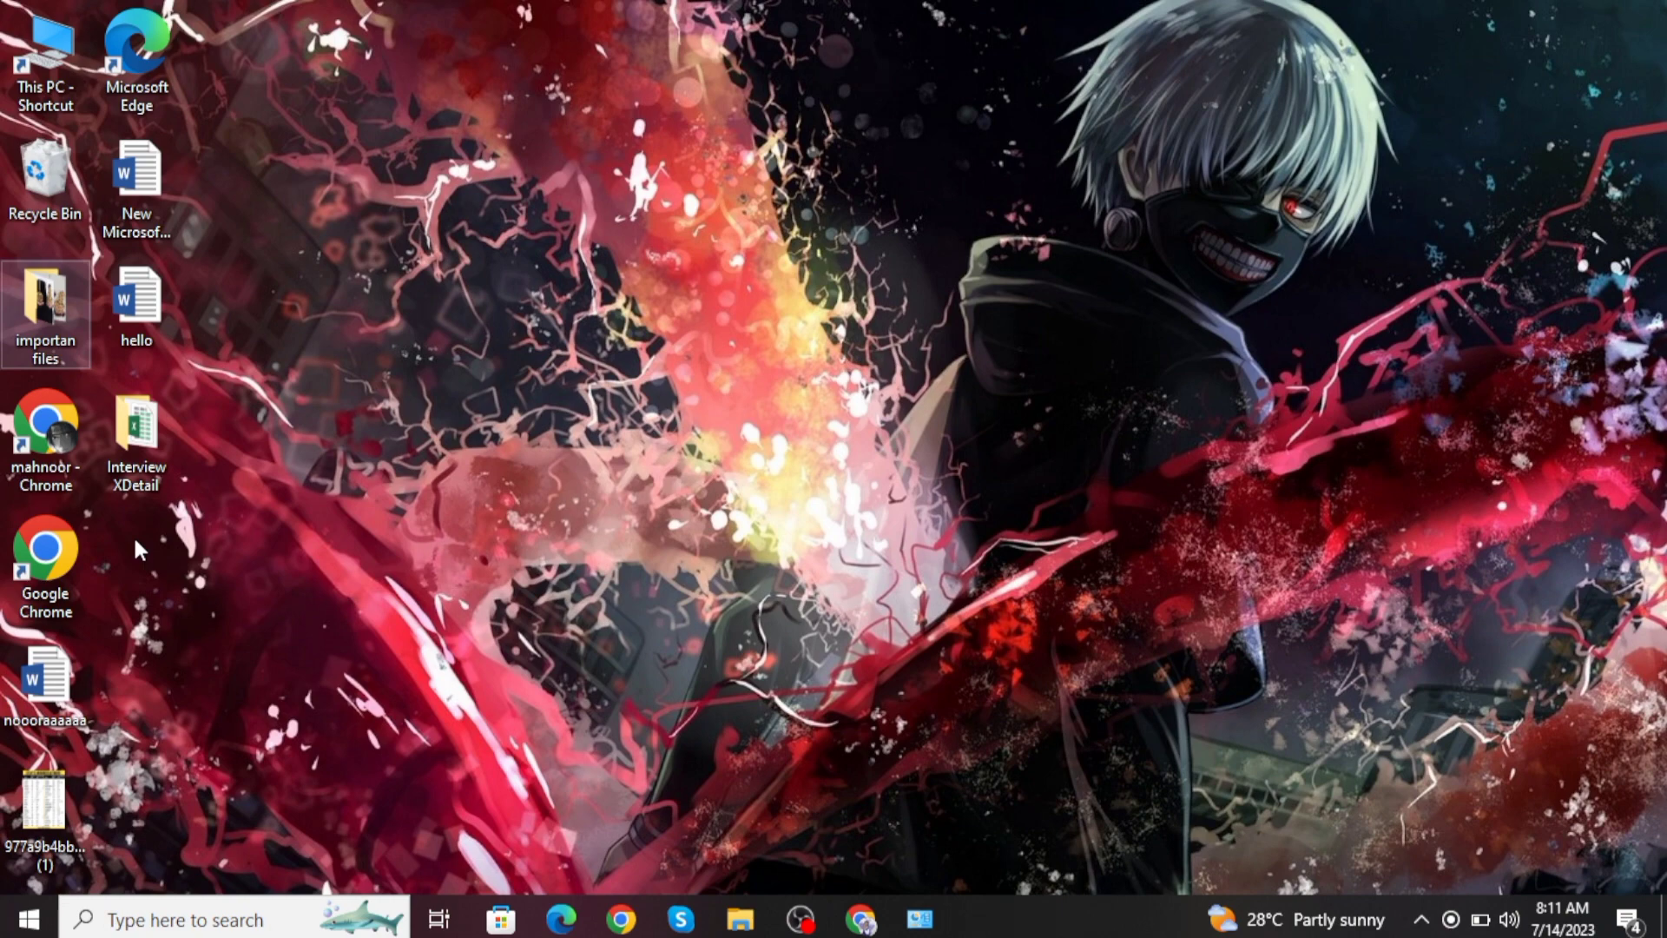
left_click(132, 534)
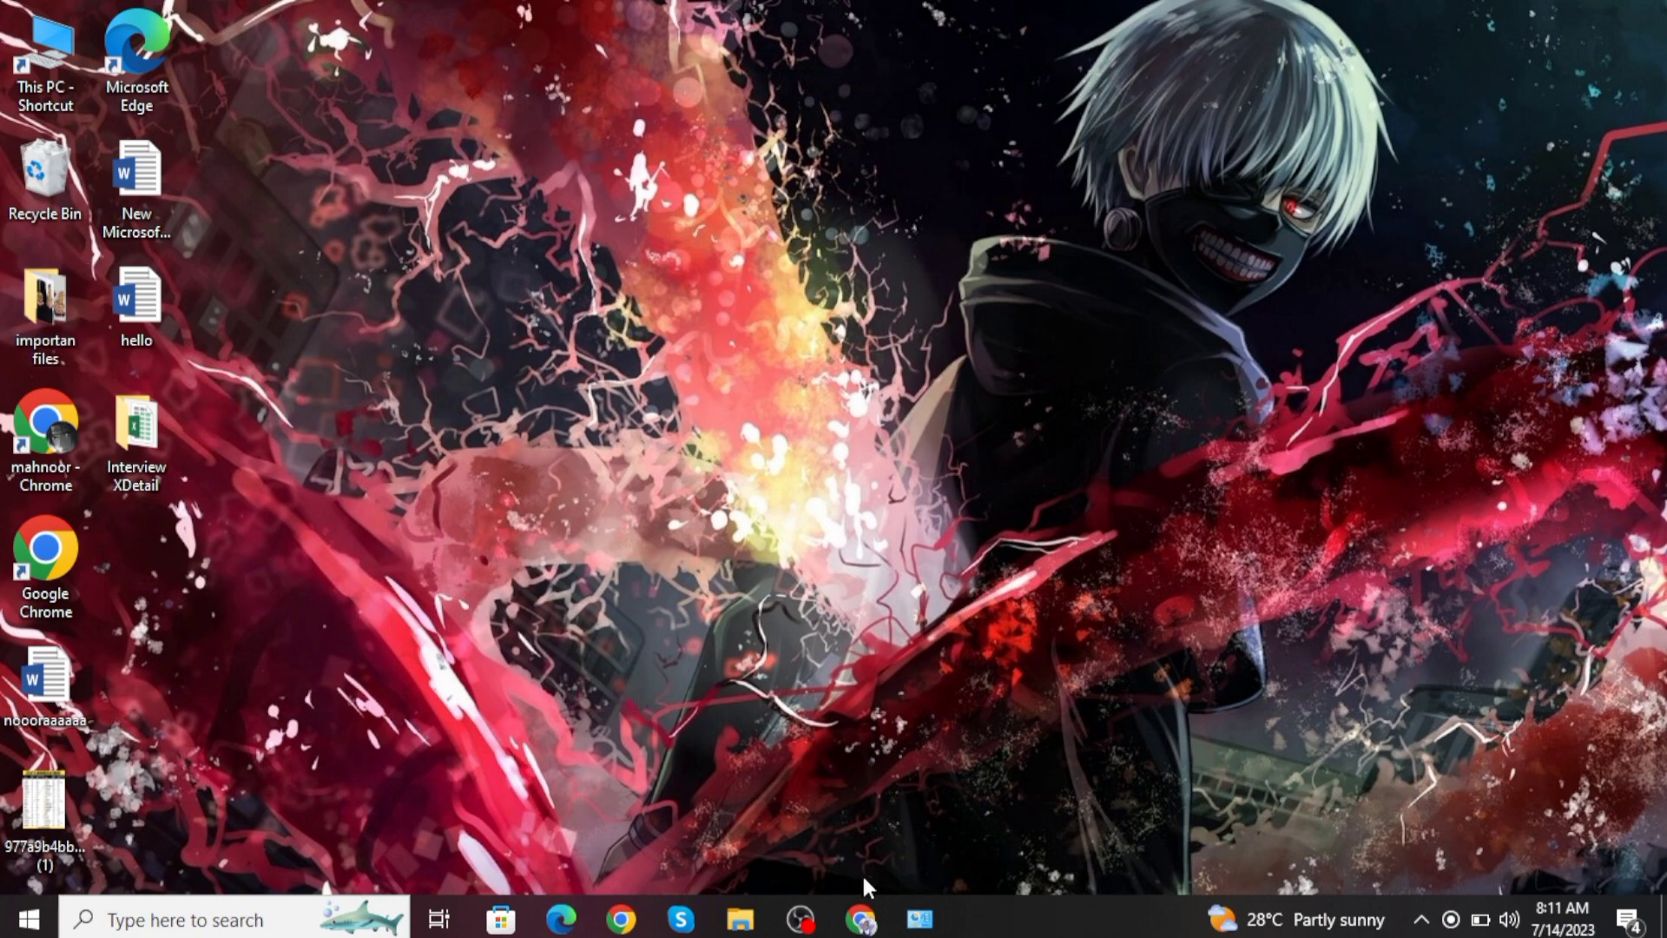
- Bring Control Panel back up from the recent Windows searches
left_click(918, 922)
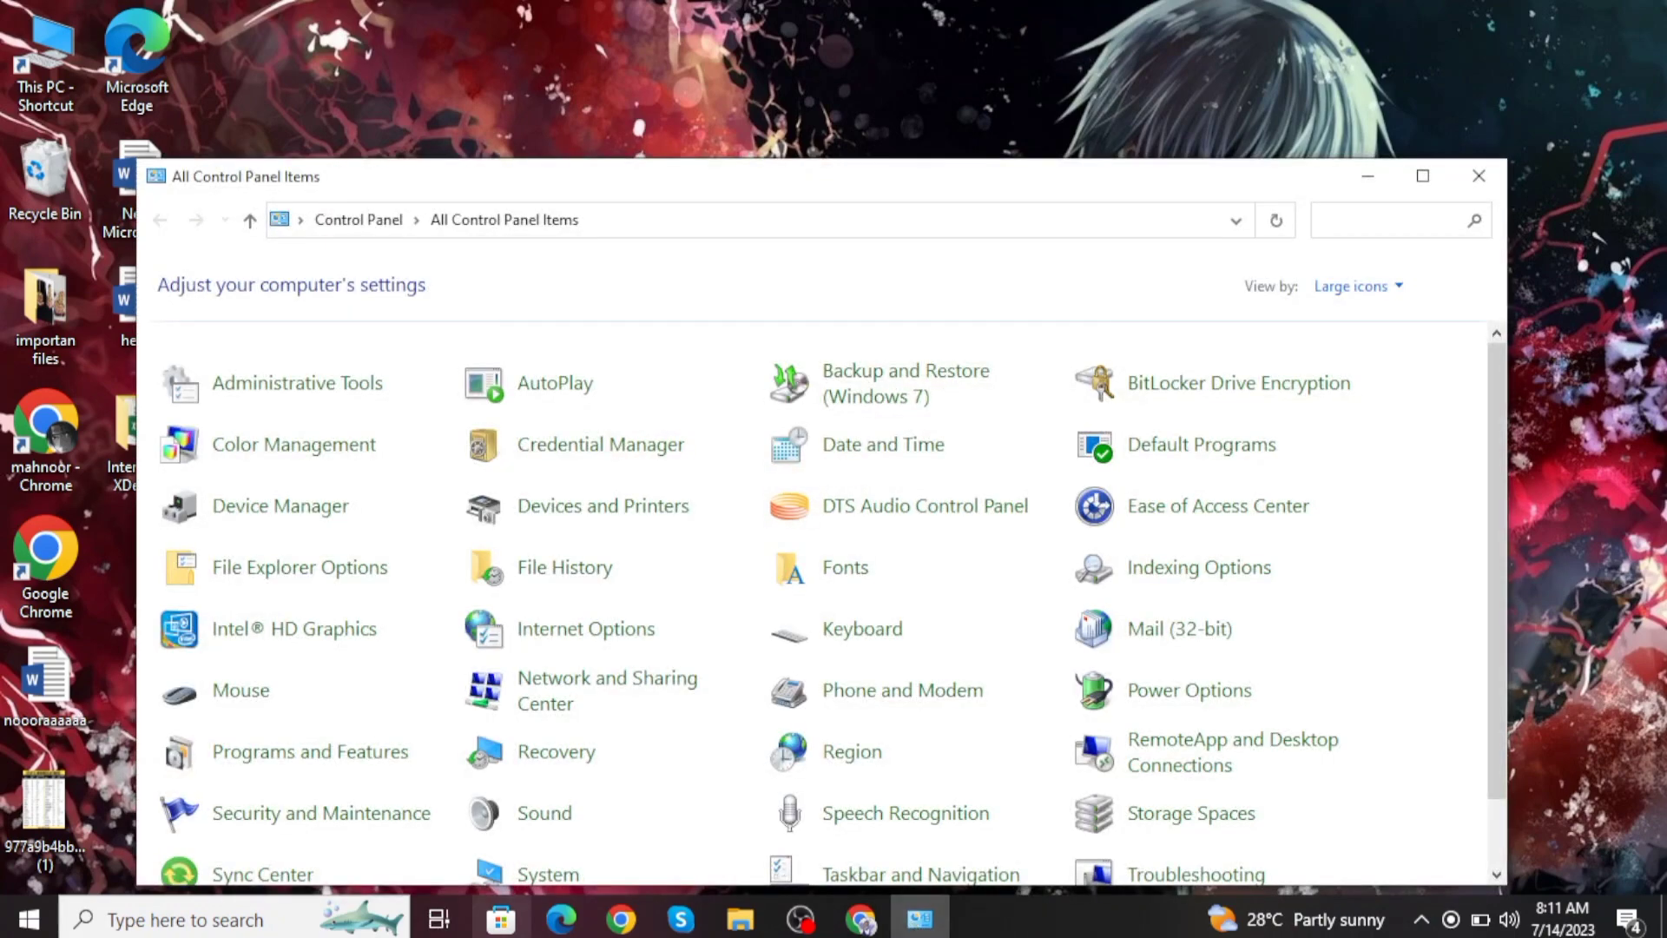
left_click(214, 931)
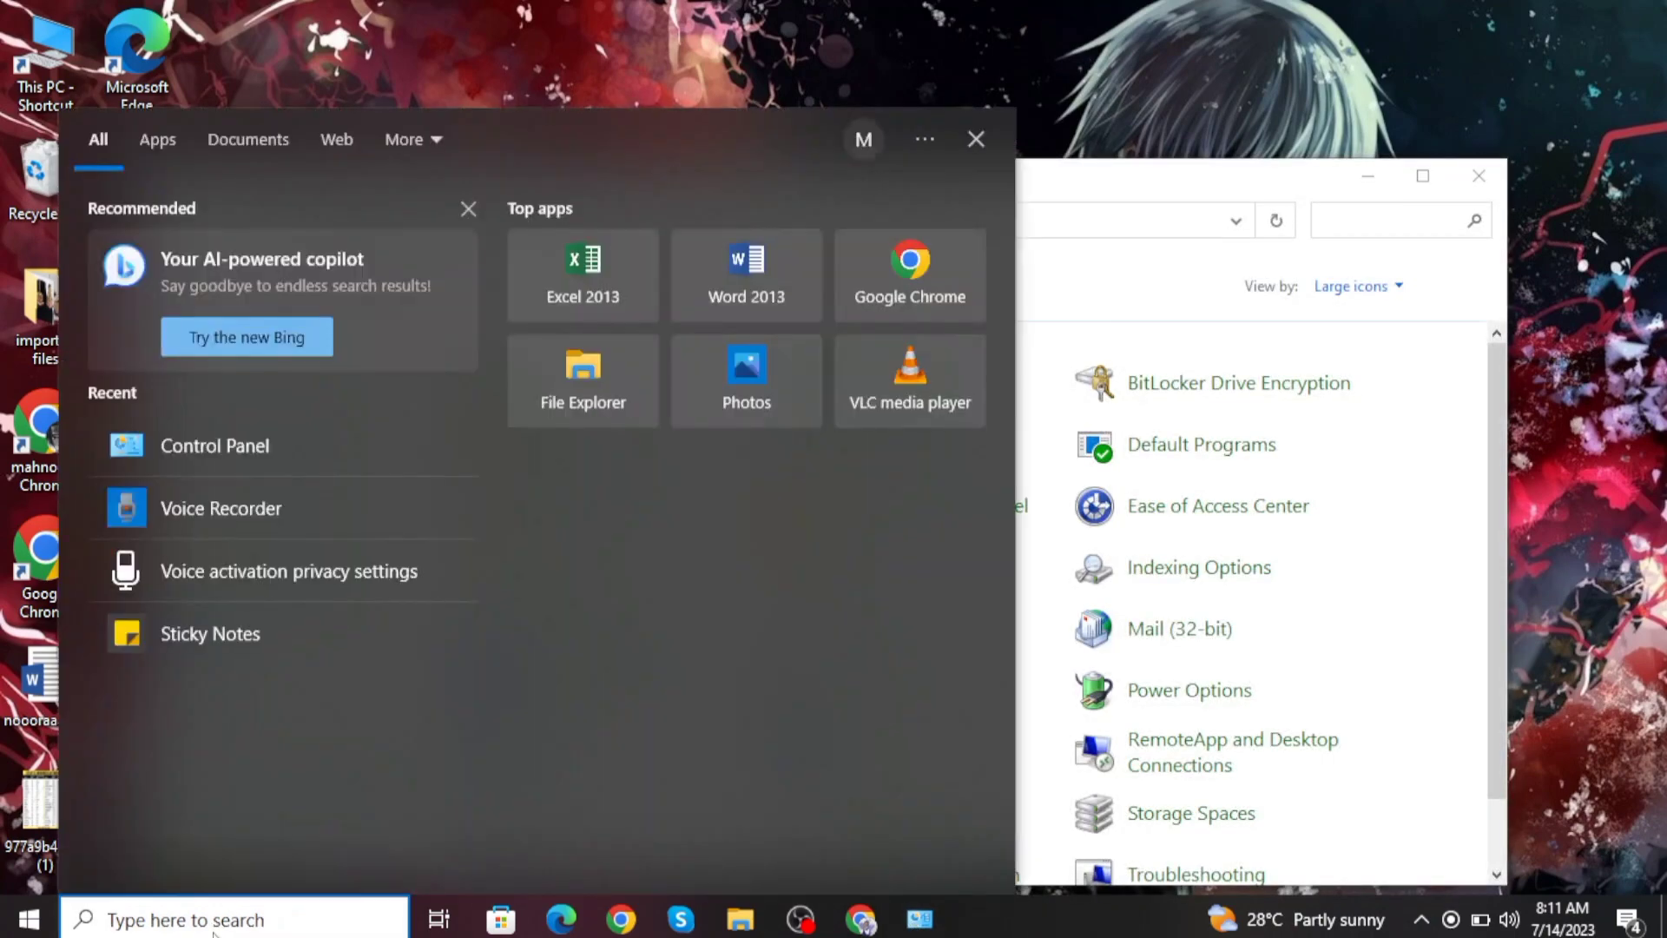
left_click(215, 446)
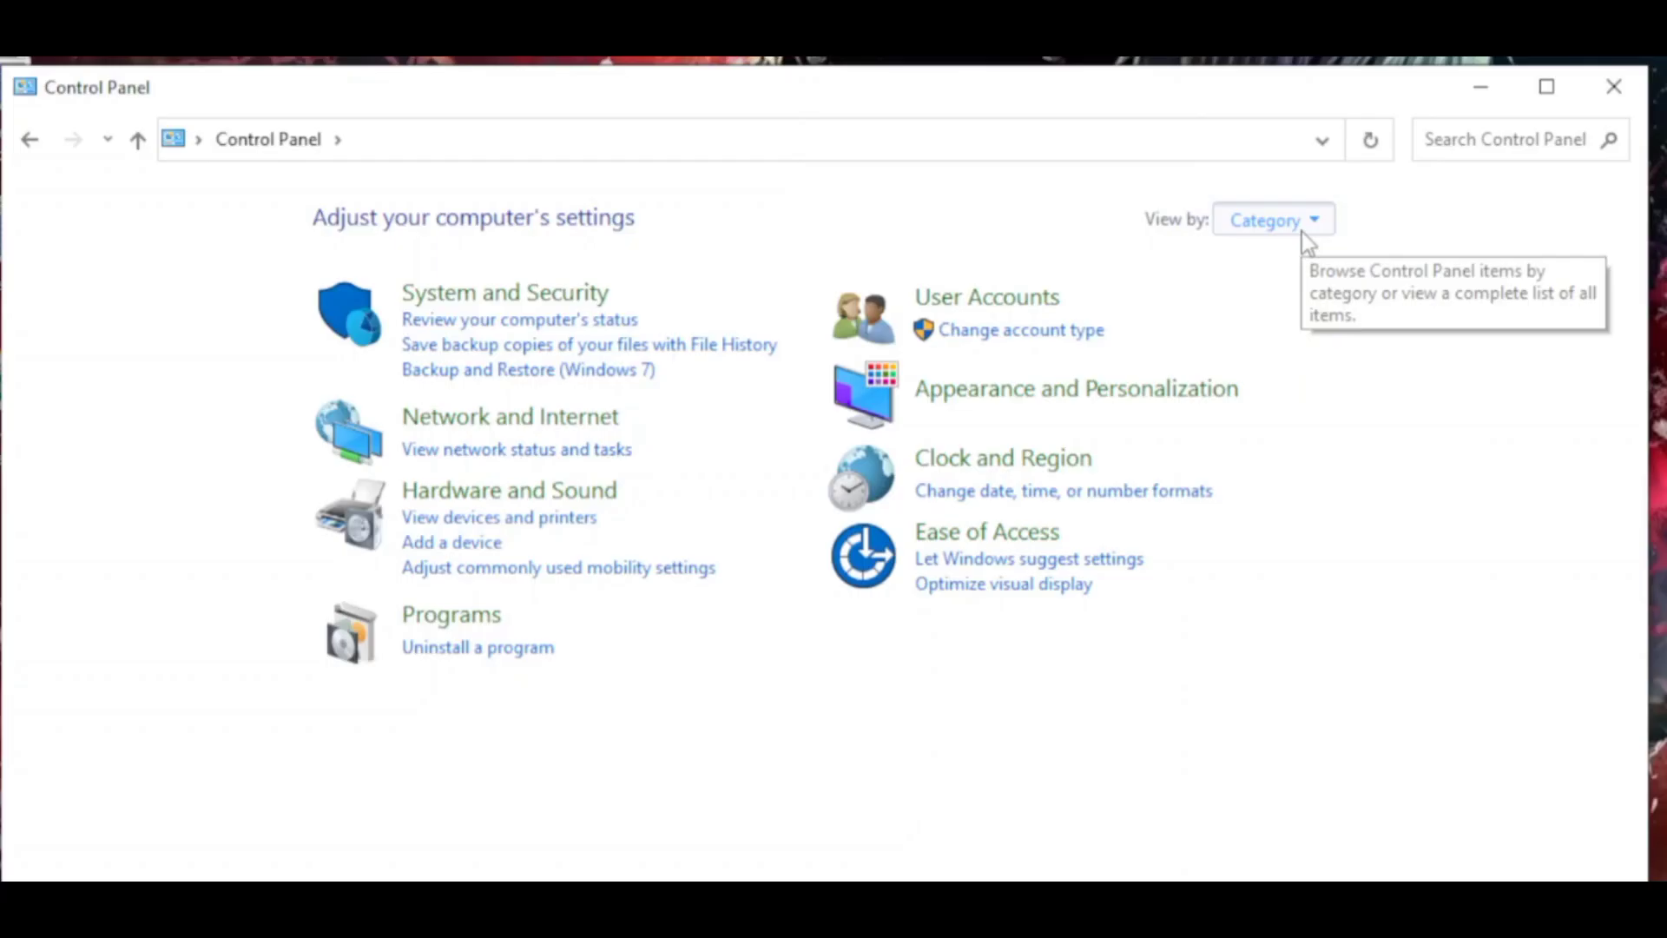
- Try the Large icons and Small icons views in Control Panel and return to the Category view
left_click(1300, 230)
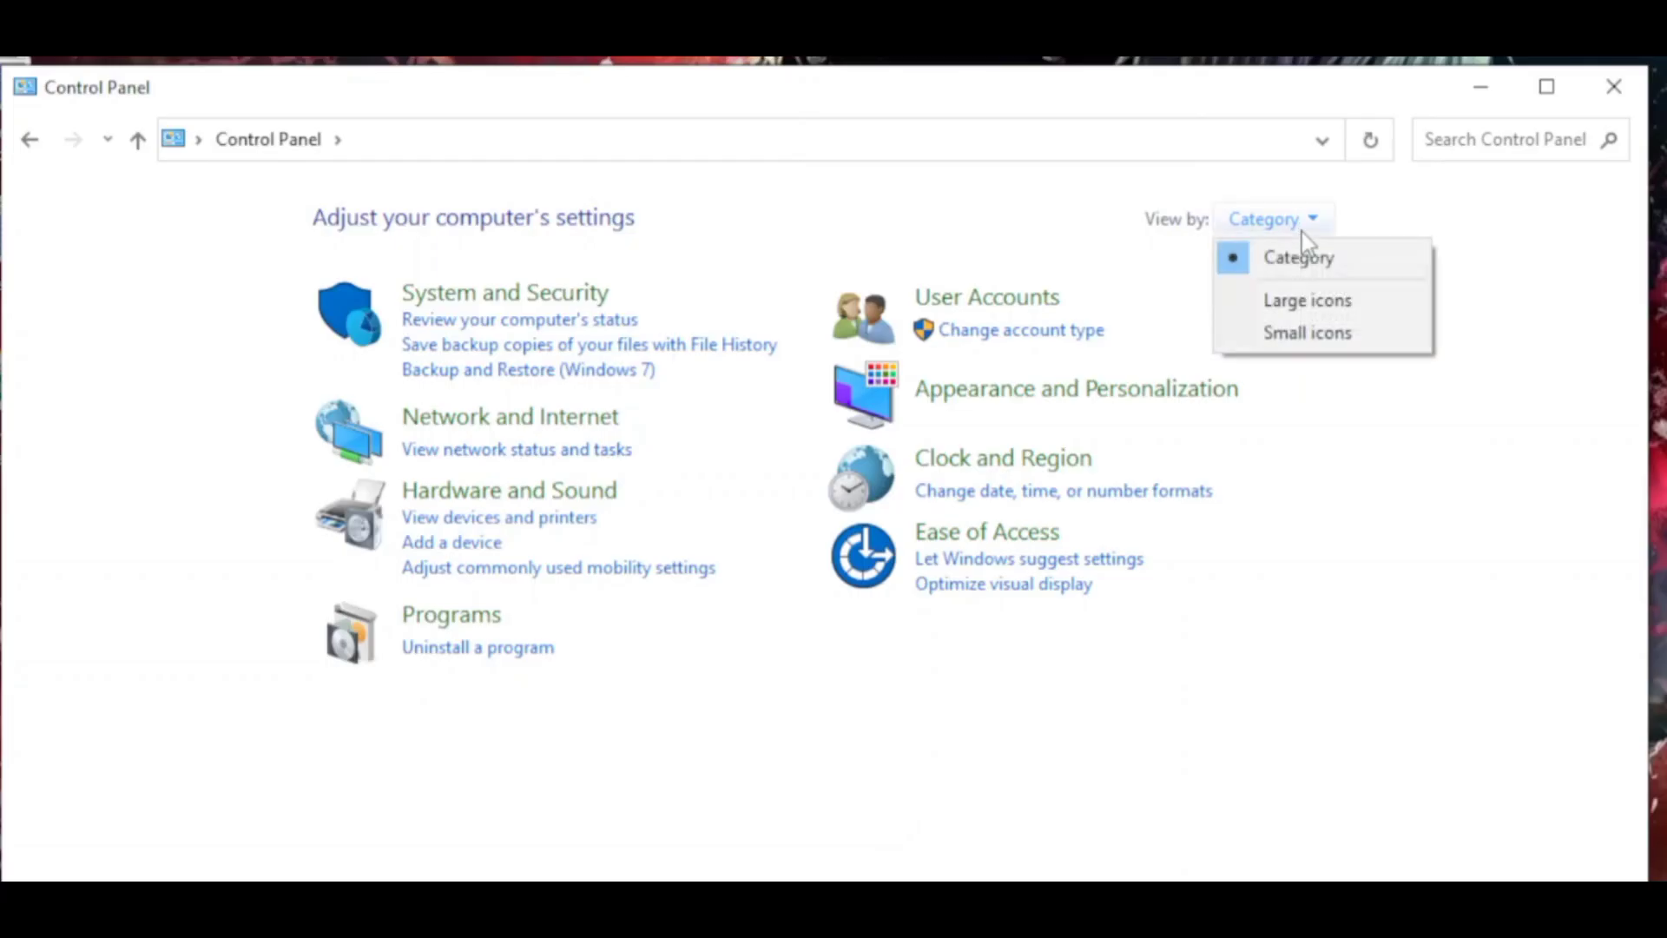
left_click(1299, 297)
left_click(1461, 228)
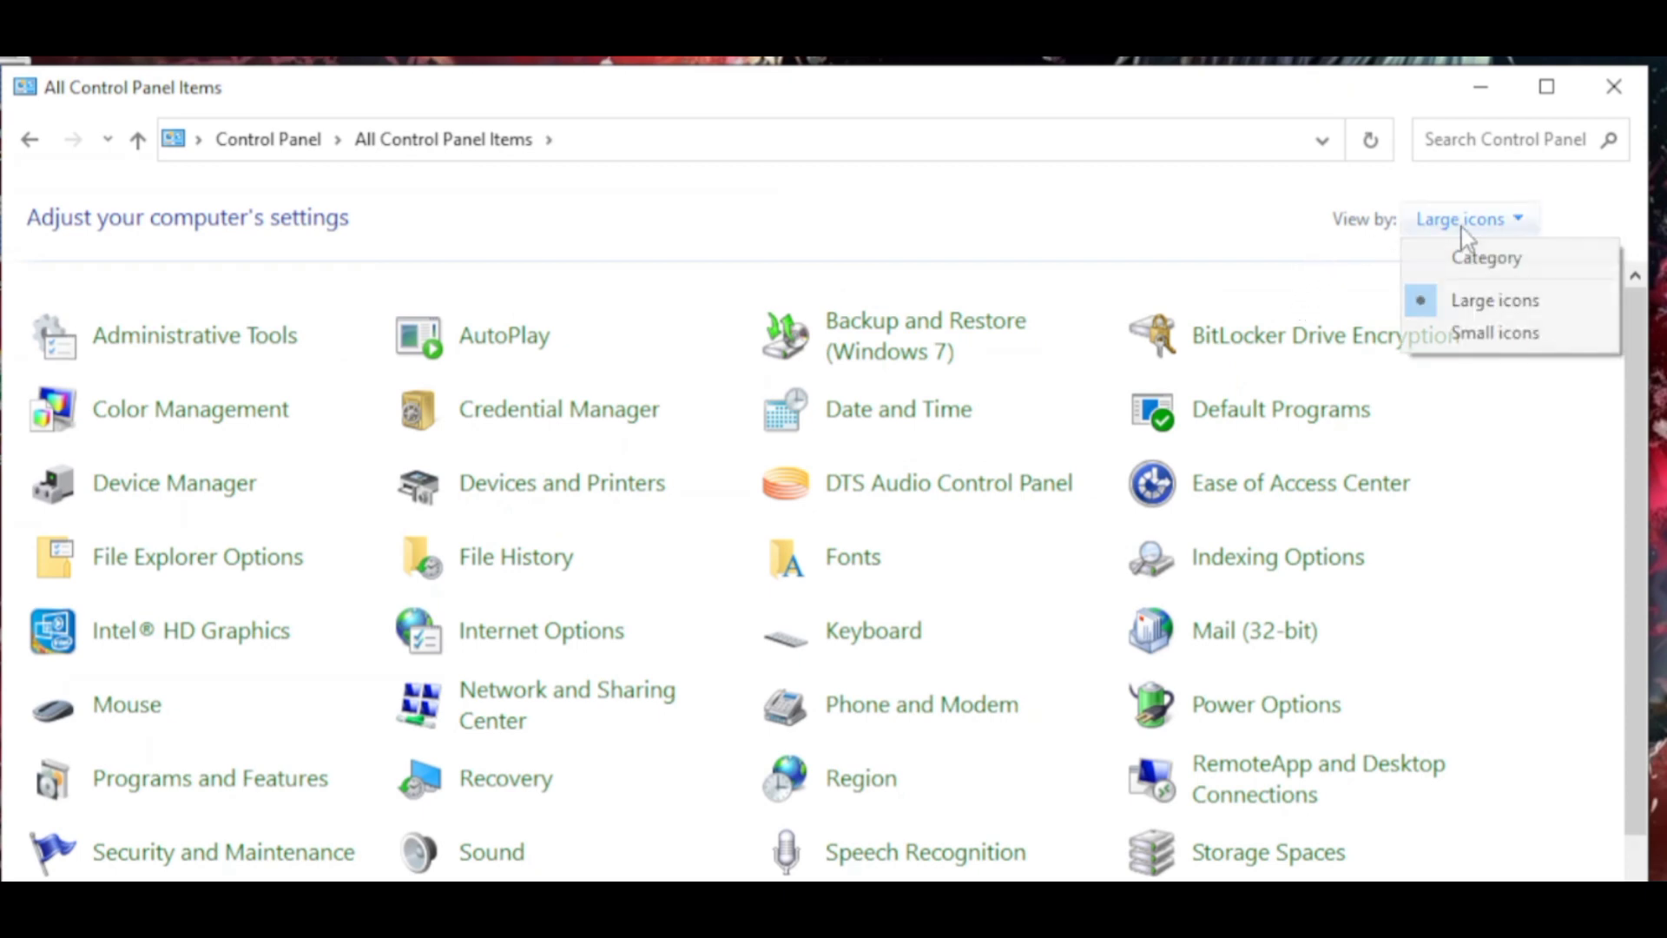
left_click(1467, 334)
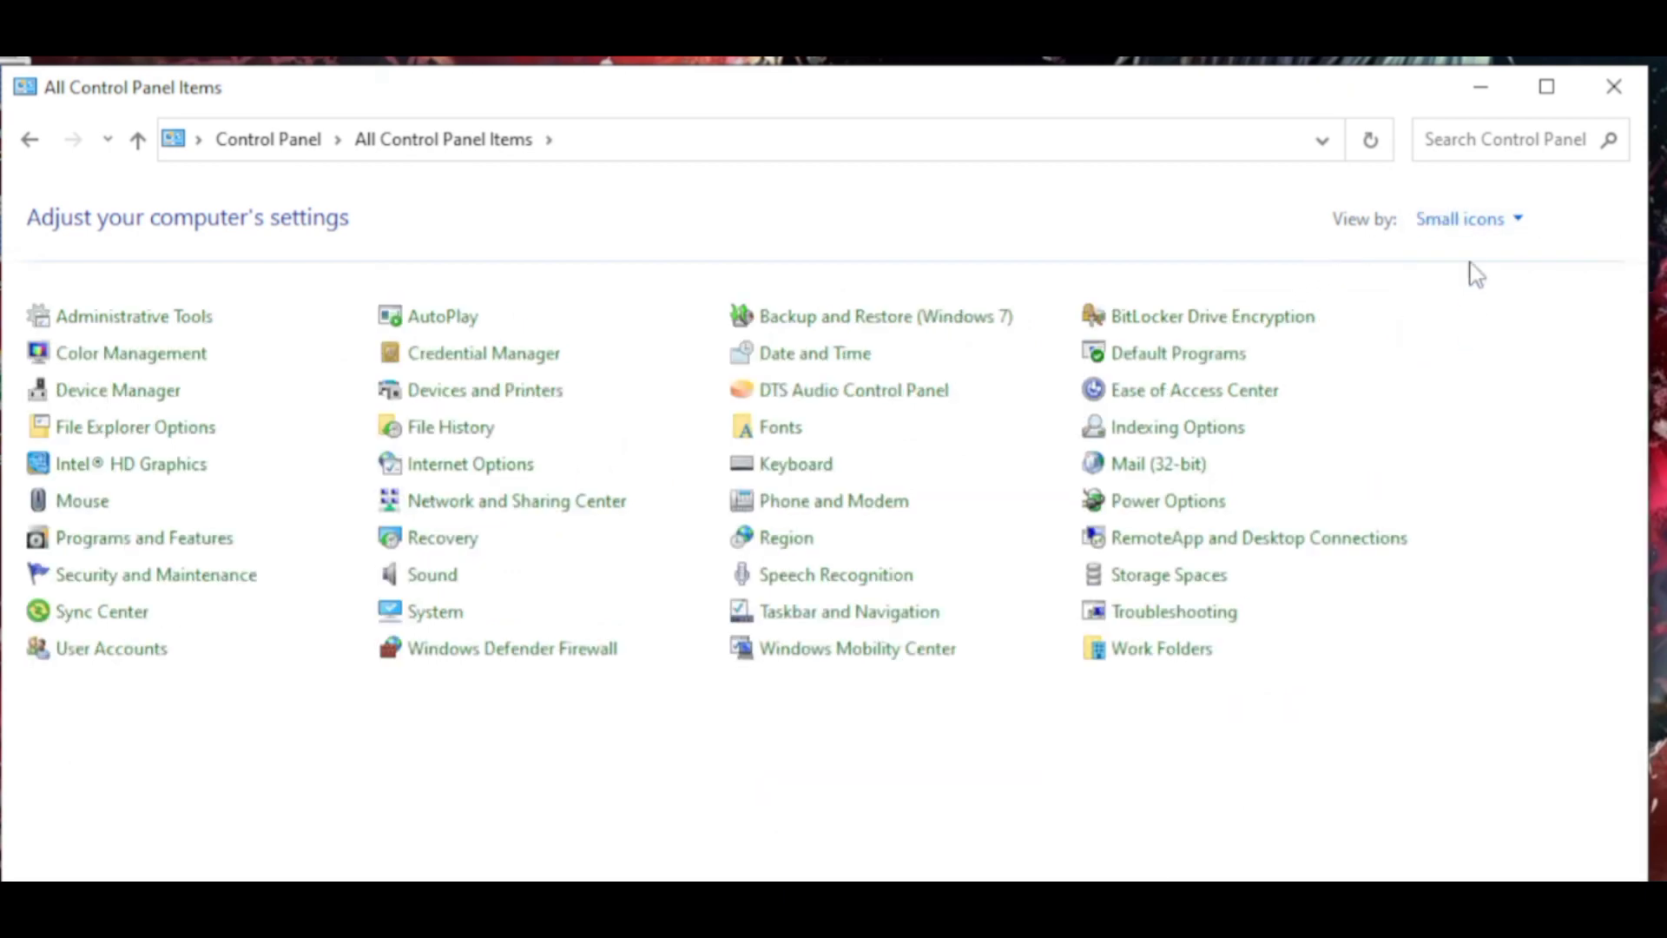
left_click(1467, 221)
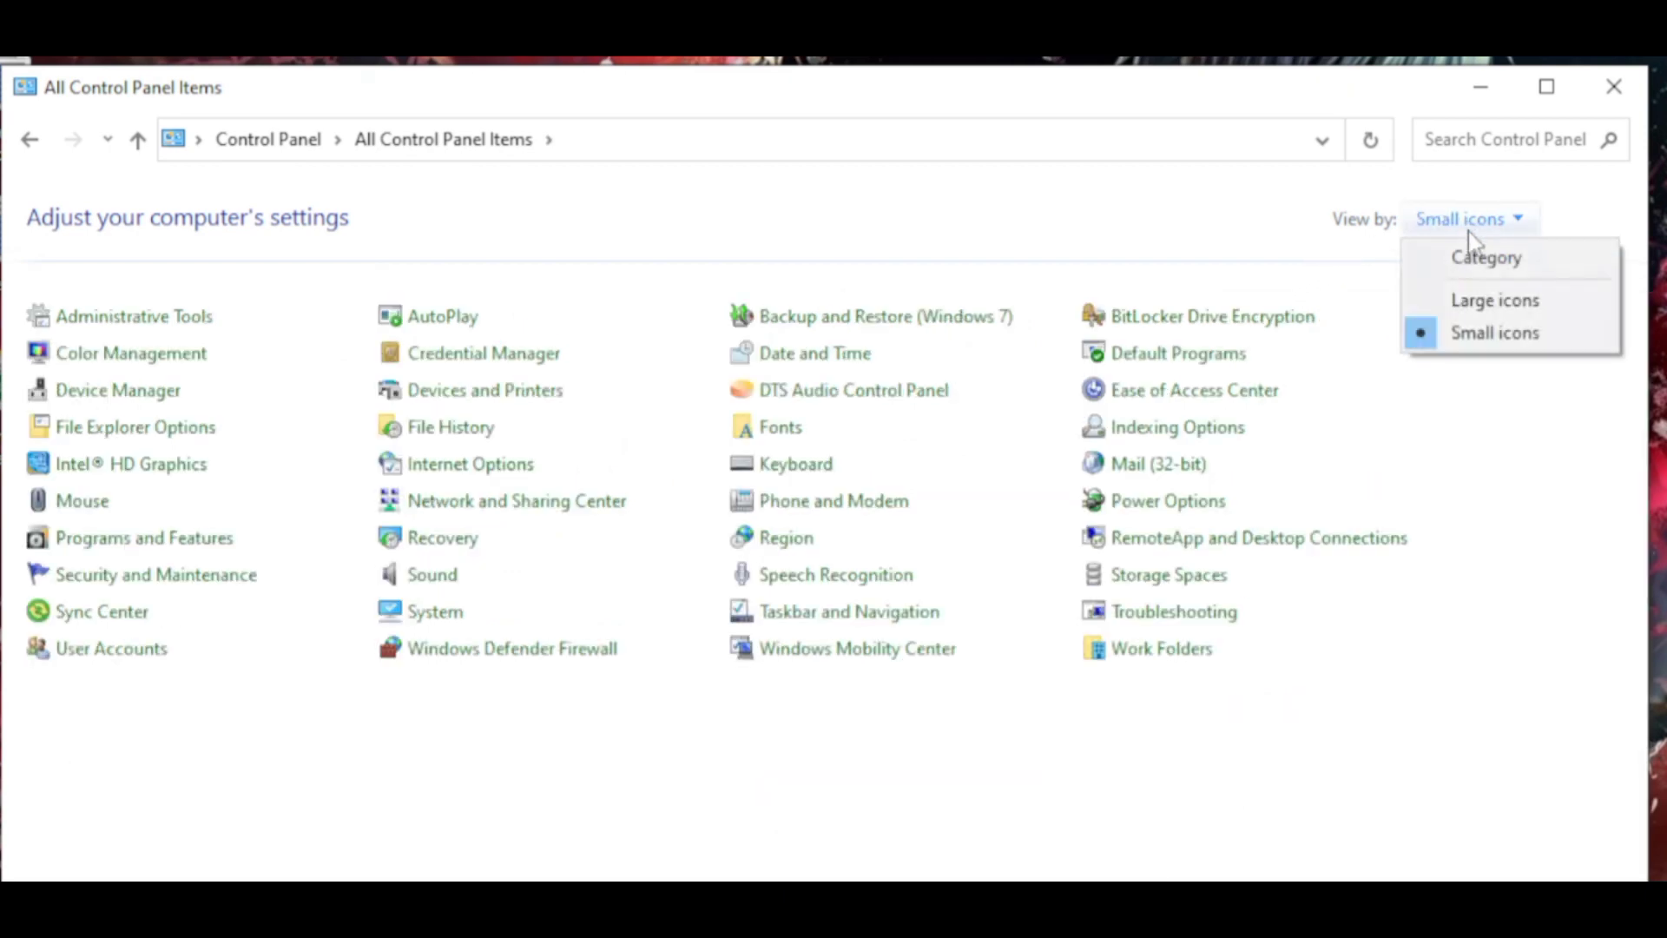
left_click(1467, 273)
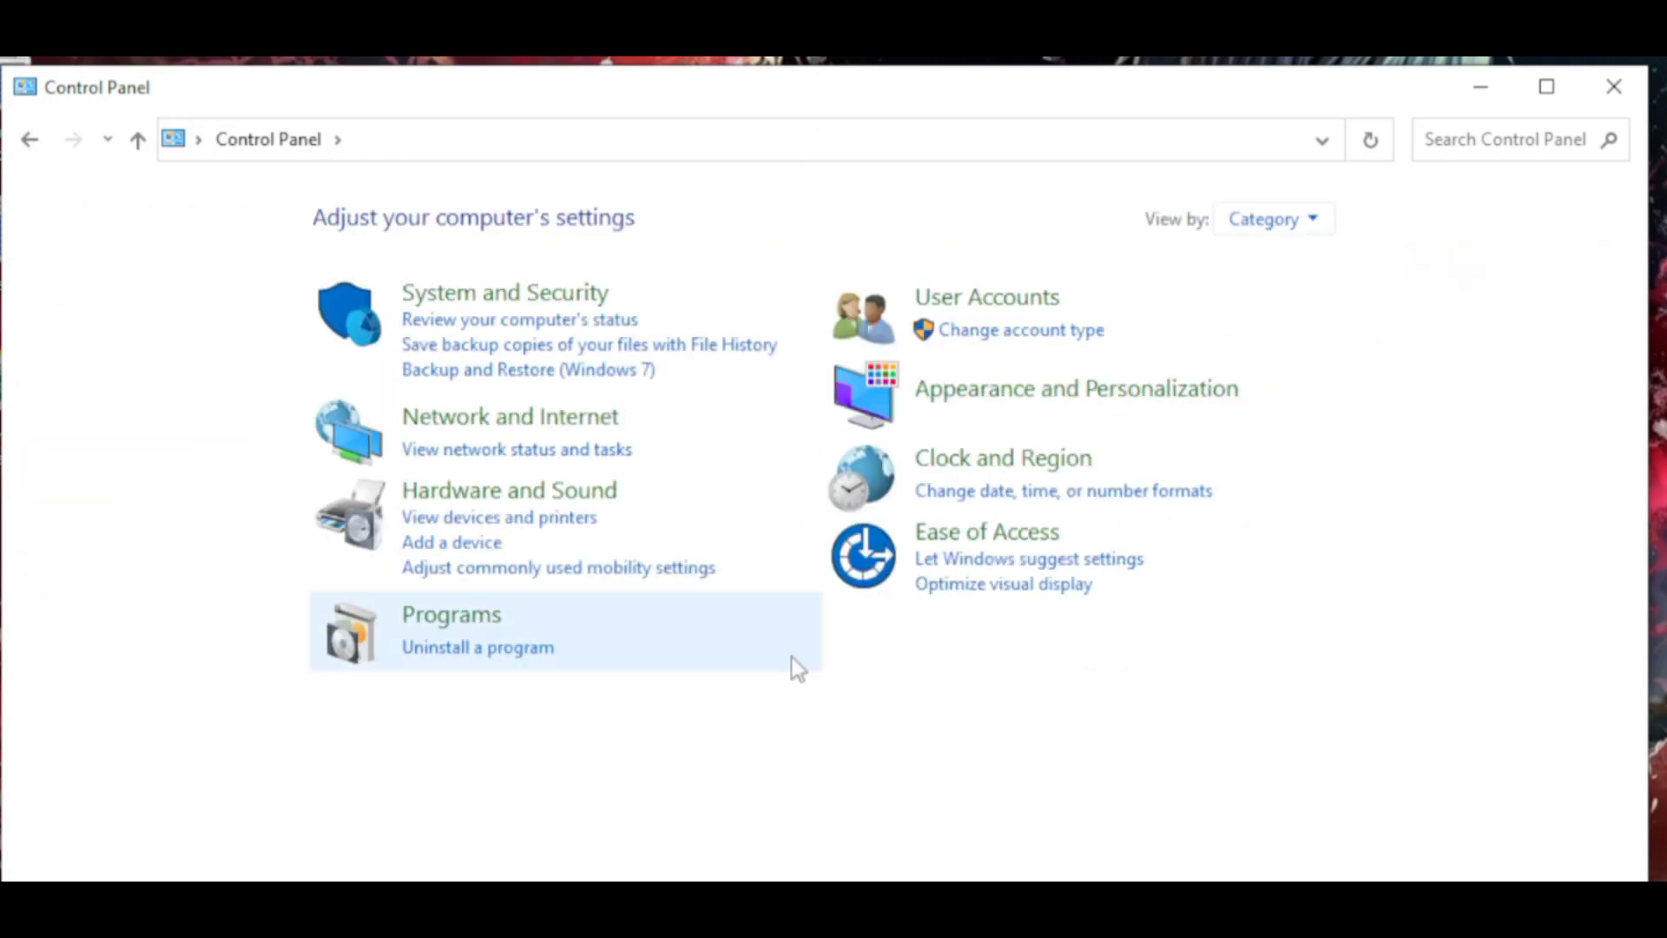
- Open the list of programs to uninstall, maximise it, try the list and small-icon layouts and return to the details layout
left_click(452, 648)
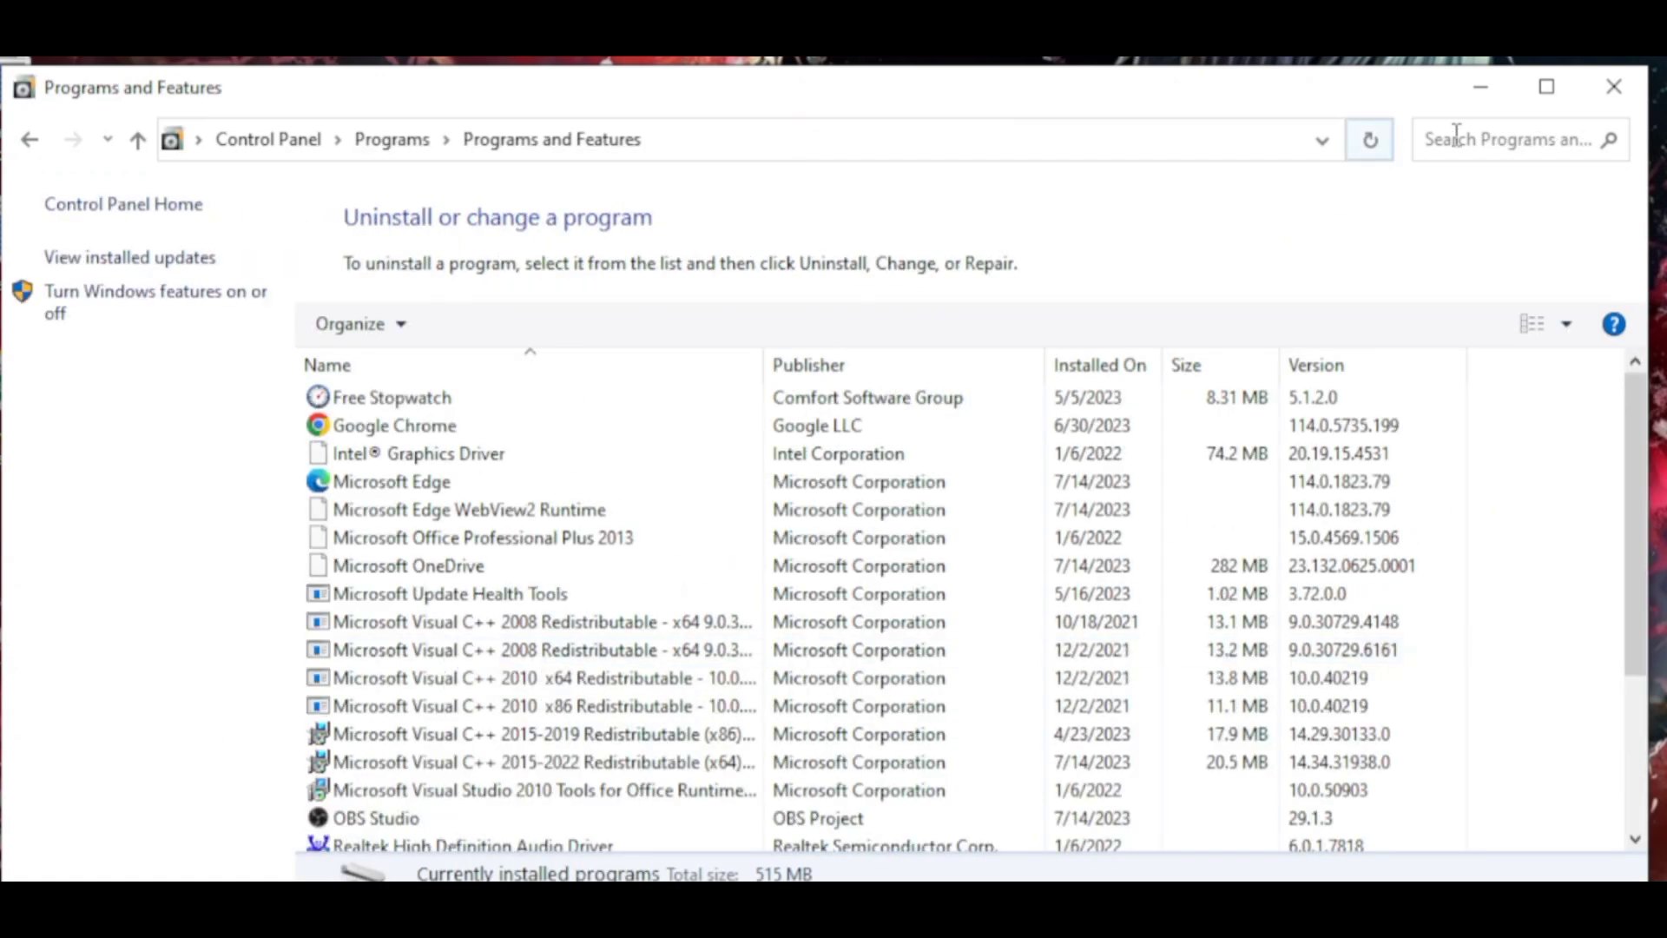
left_click(1547, 94)
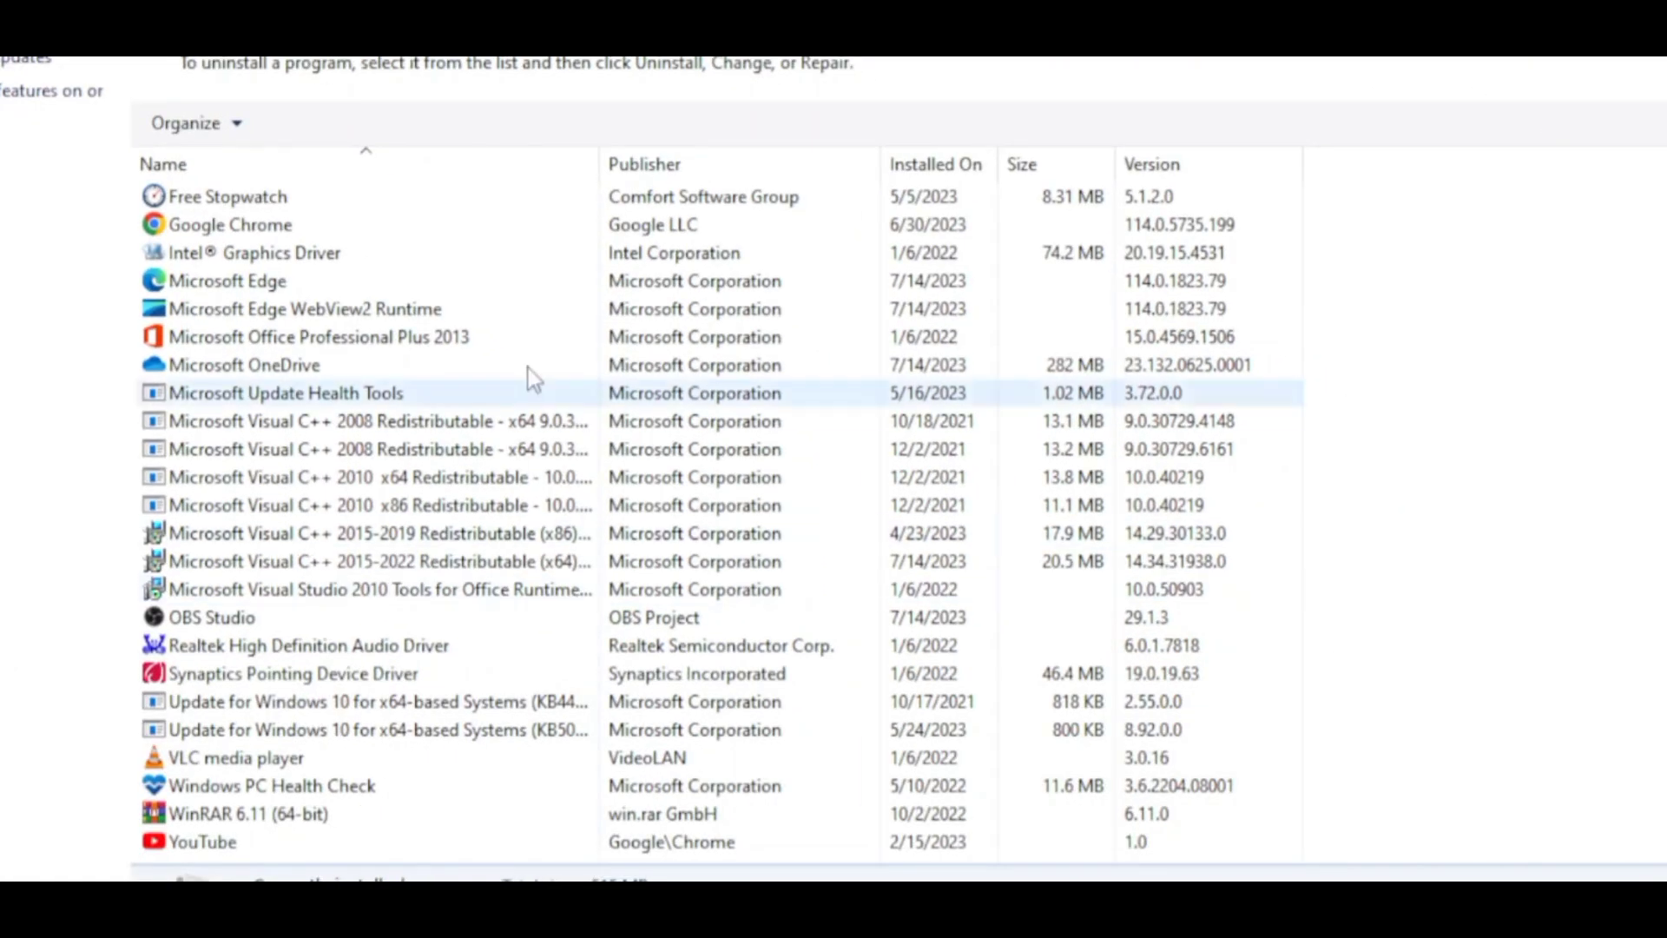
key("ctrl+shift+5")
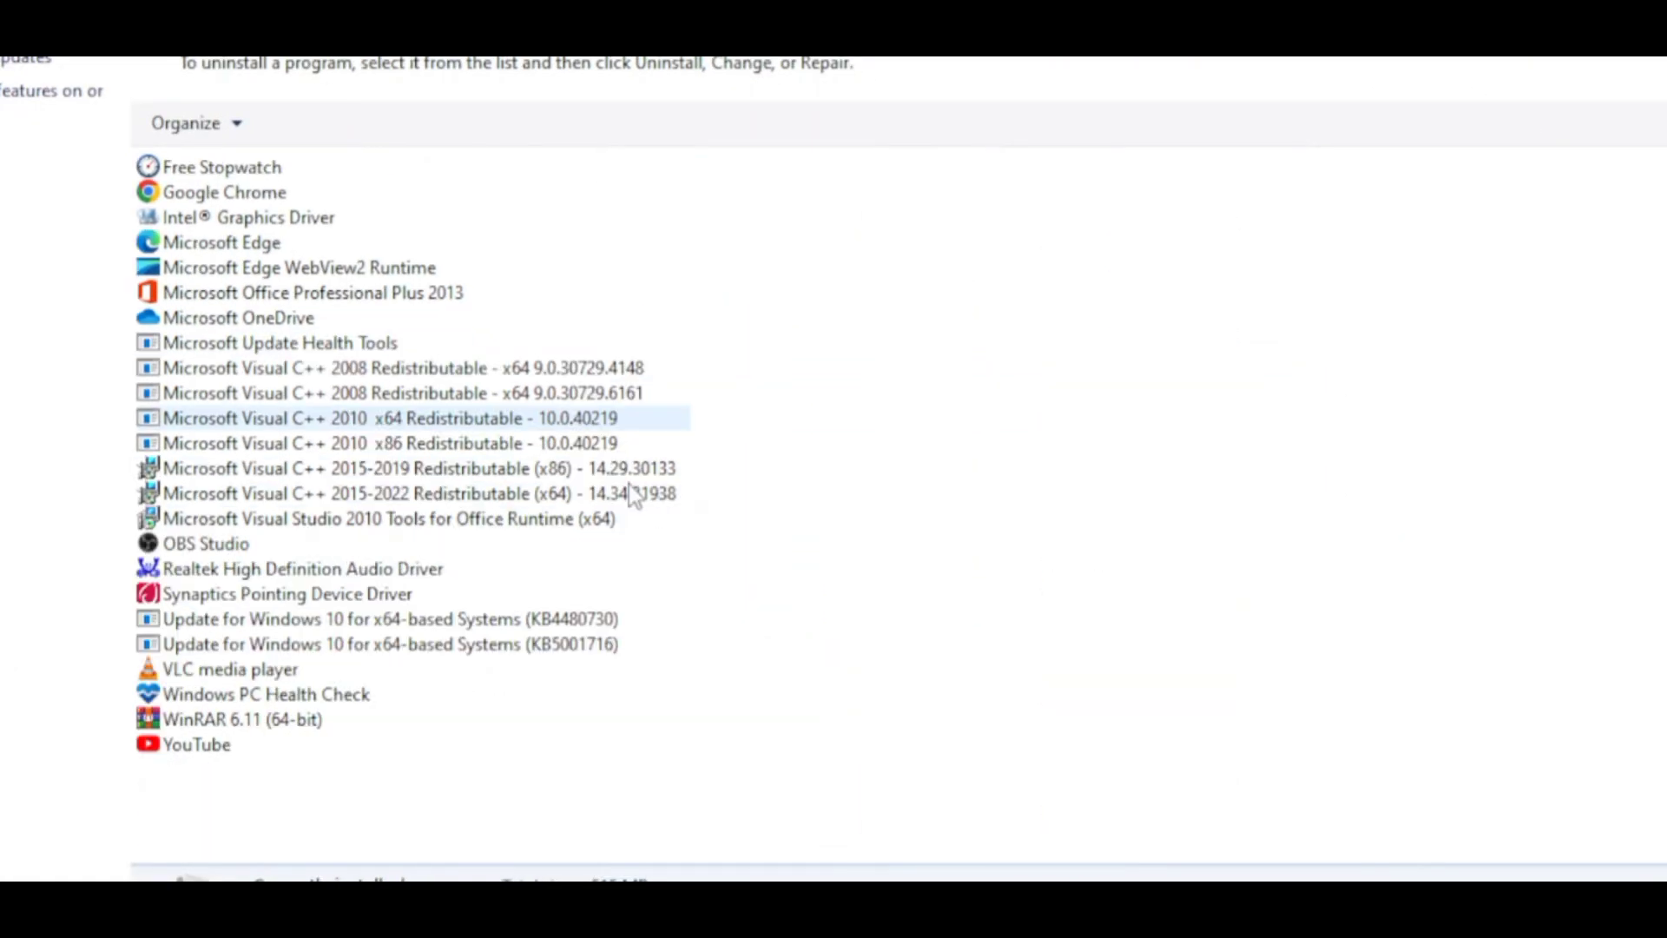
left_click(630, 491)
key("ctrl+shift+4")
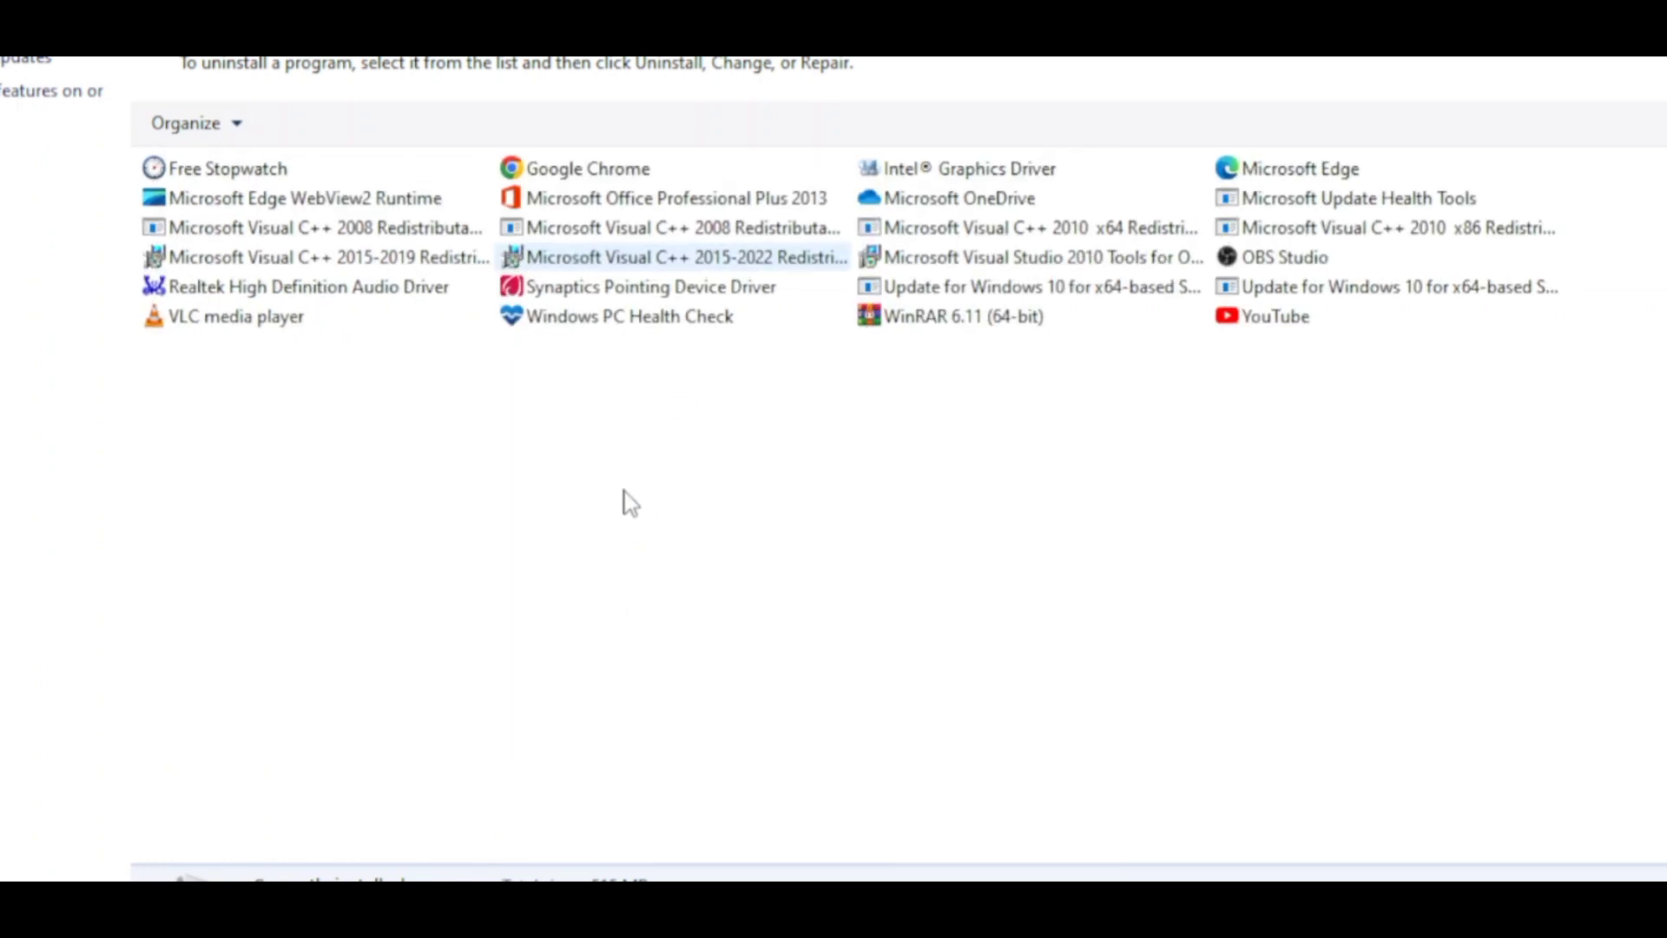
key("ctrl+shift+6")
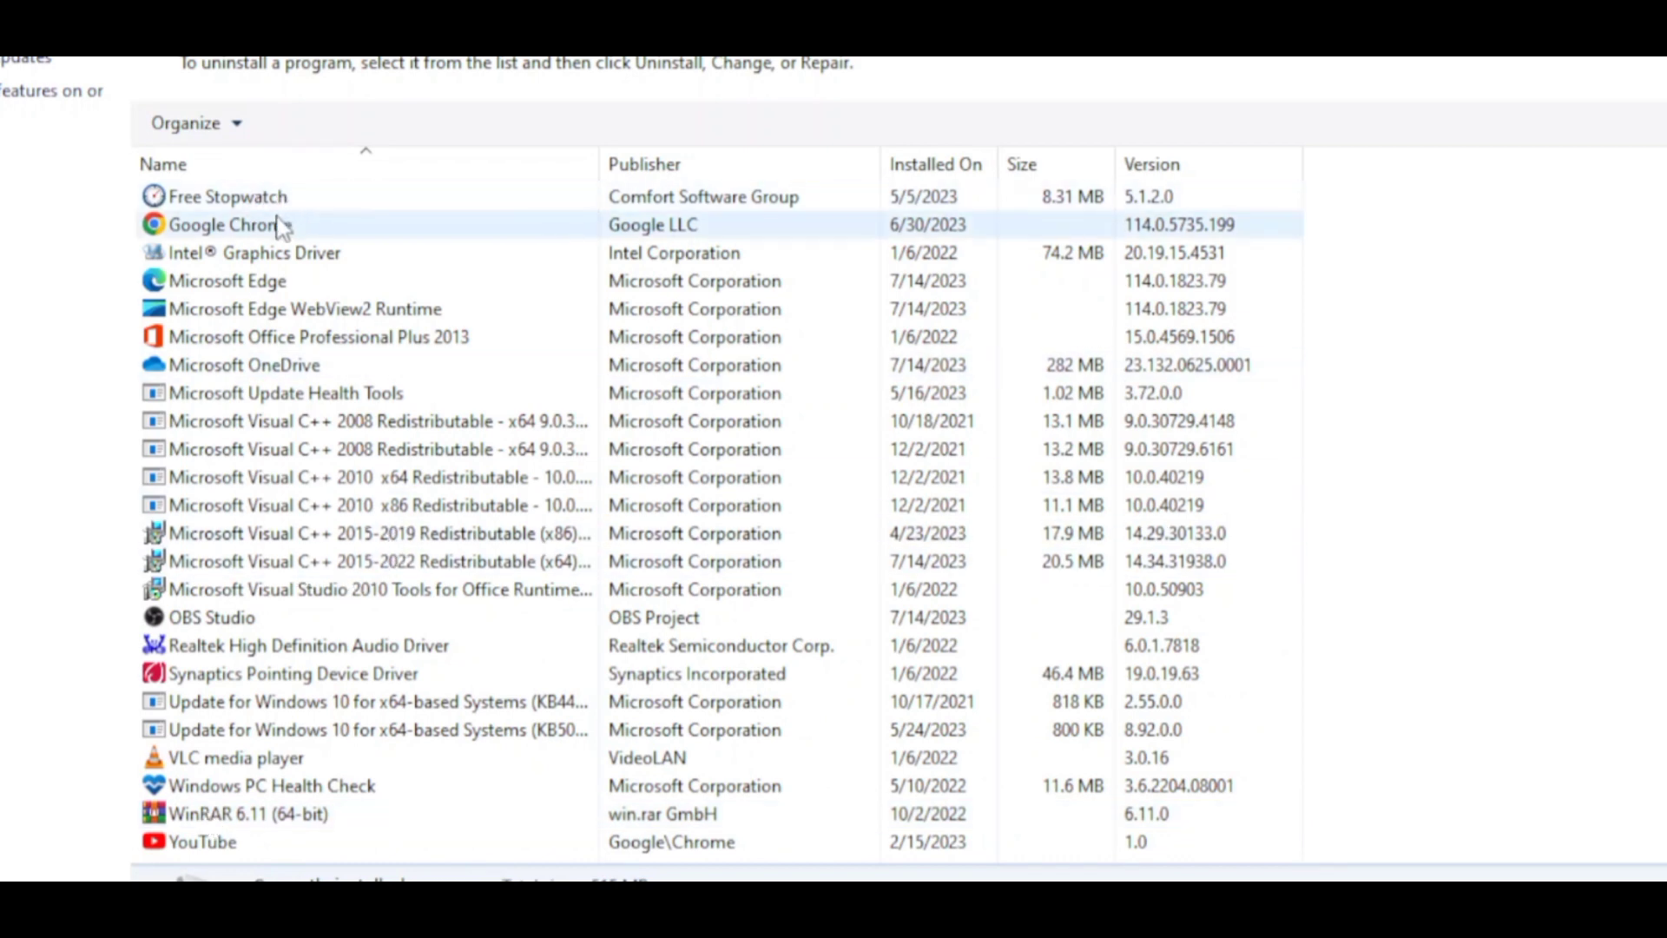
- Uninstall Free Stopwatch with all of its components and close the uninstall message
left_click(256, 203)
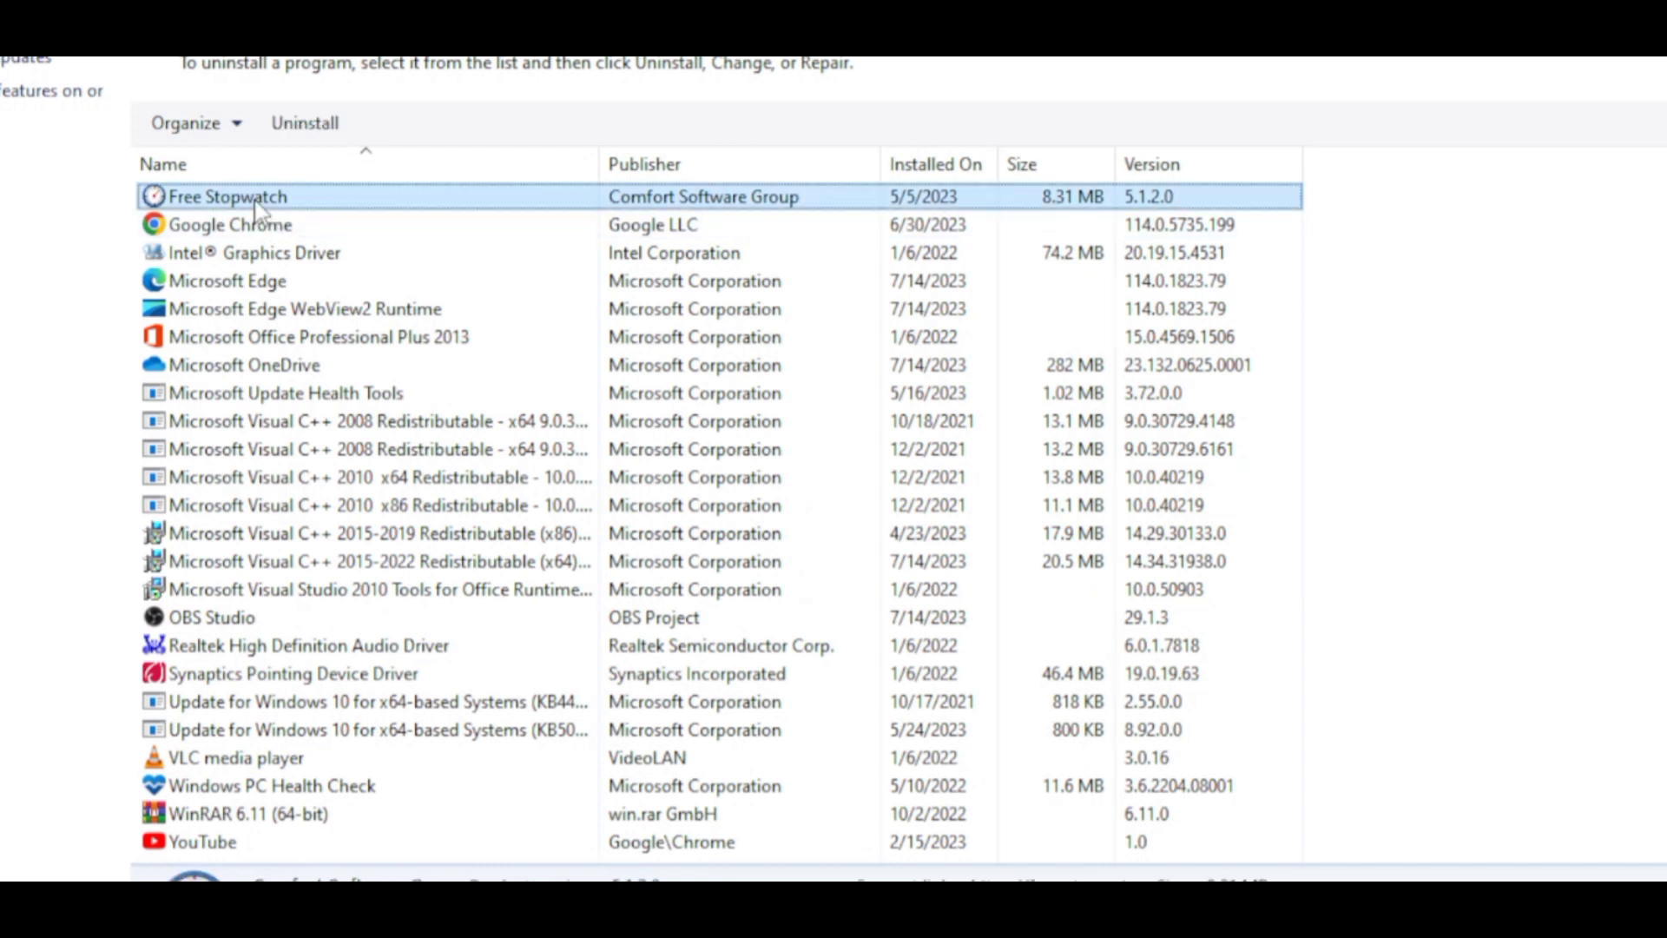
left_click(311, 124)
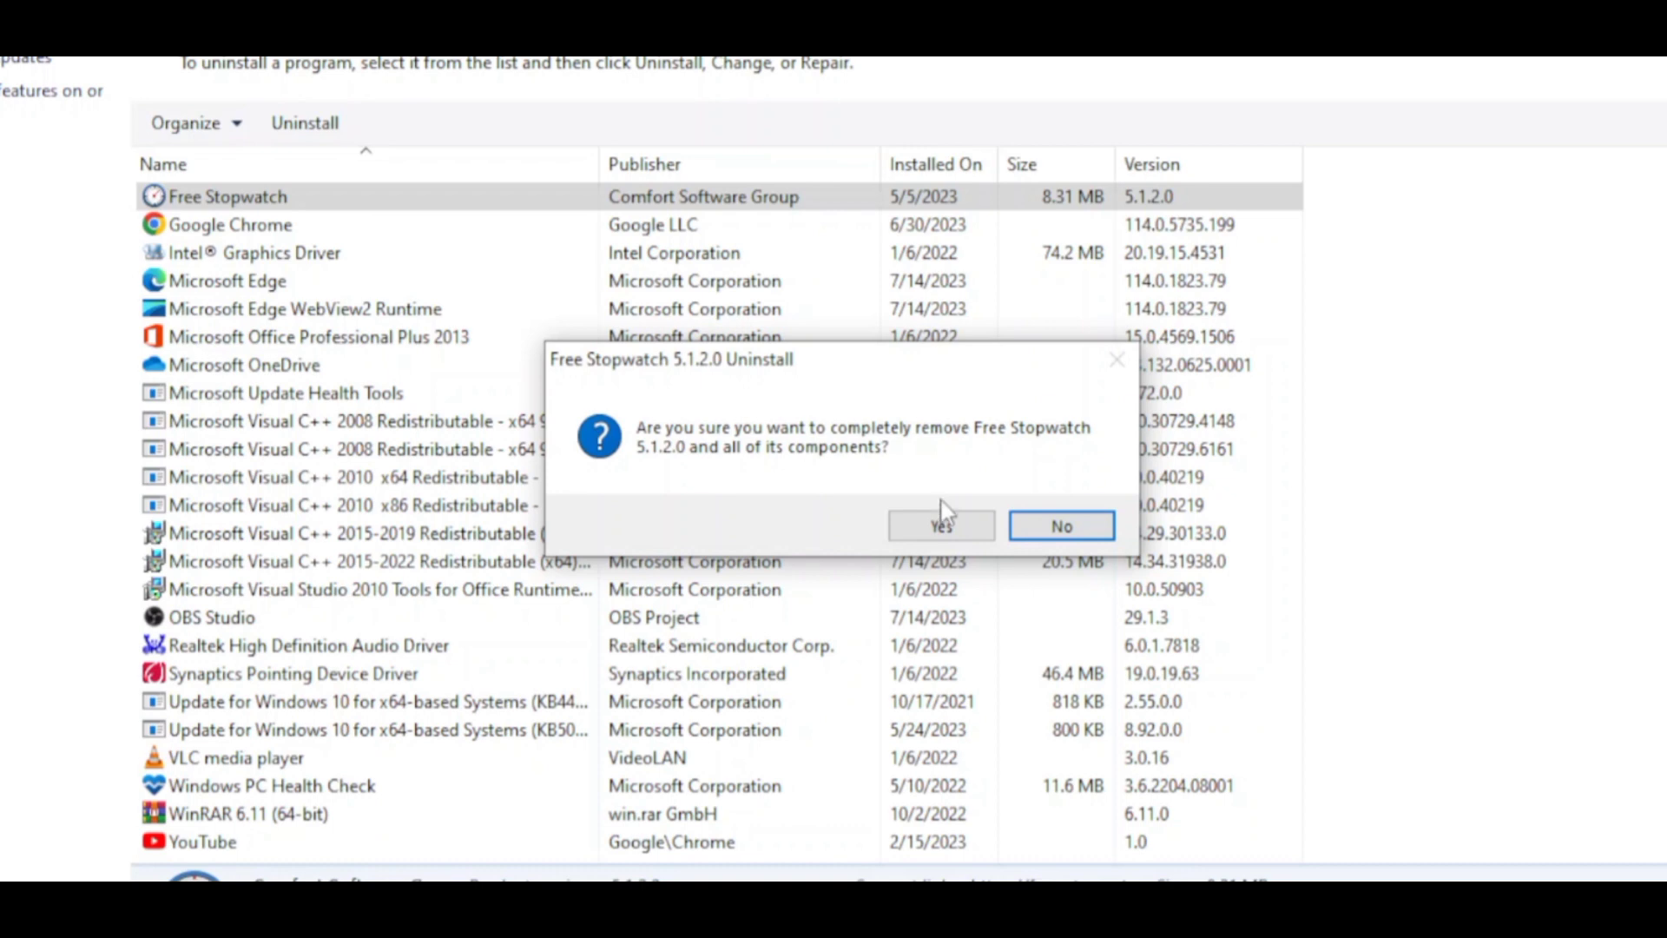
left_click(942, 523)
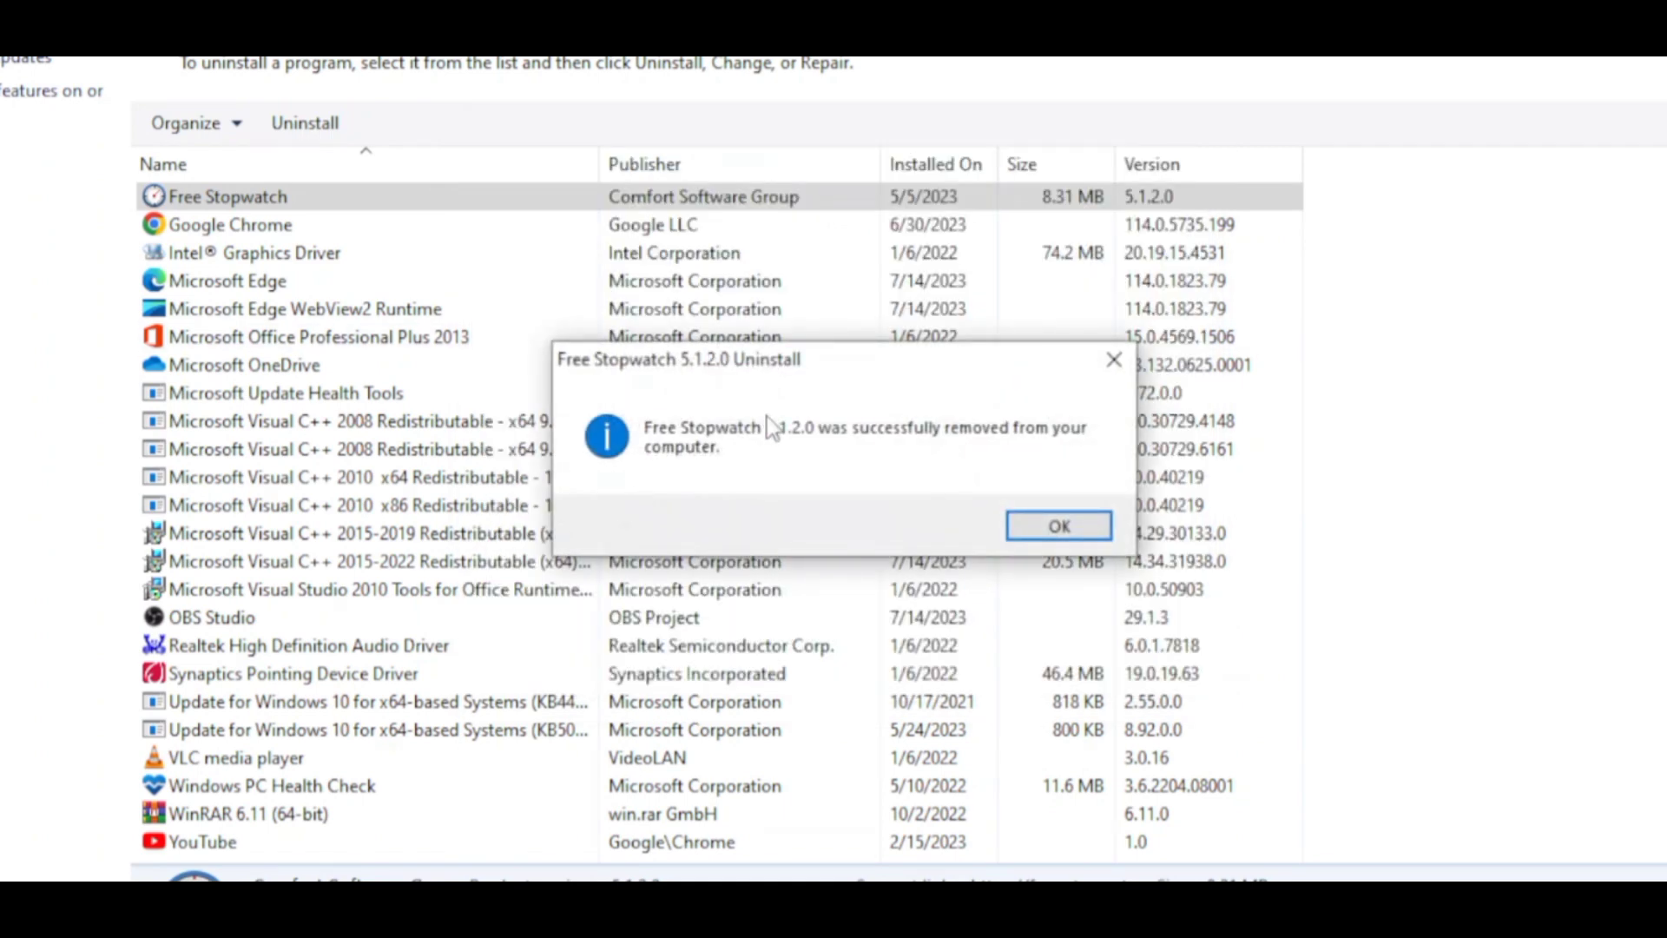
left_click(1011, 527)
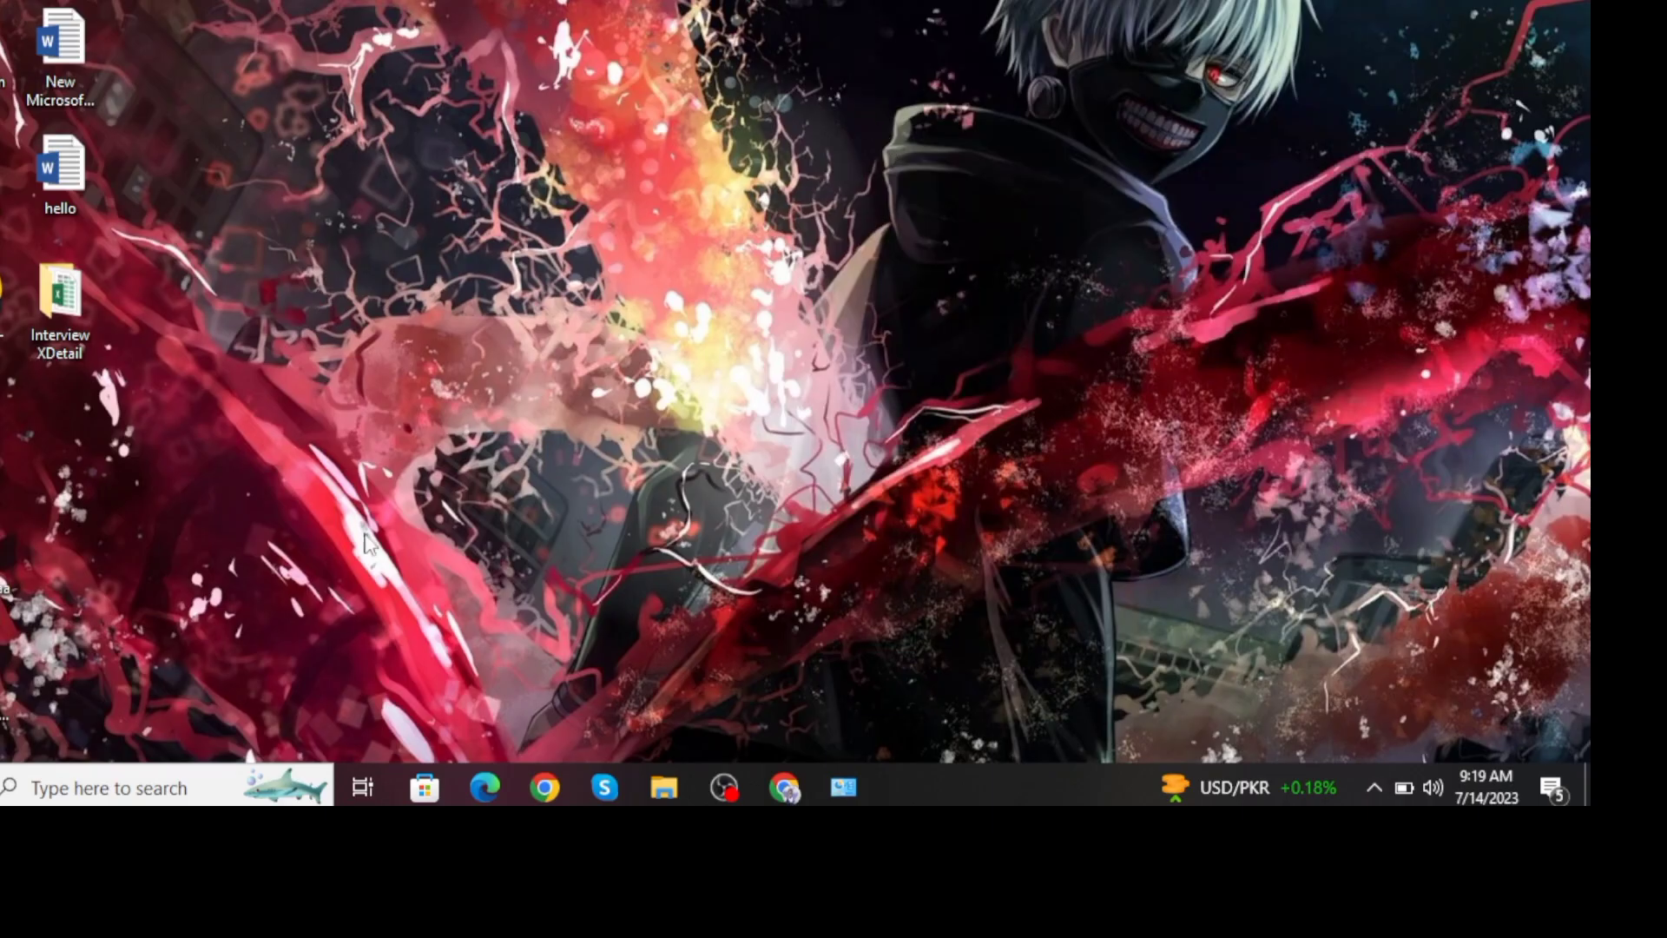
- Switch to Google Chrome, enter "antivirus" as a Google search without submitting it, and minimise the window
left_click(533, 792)
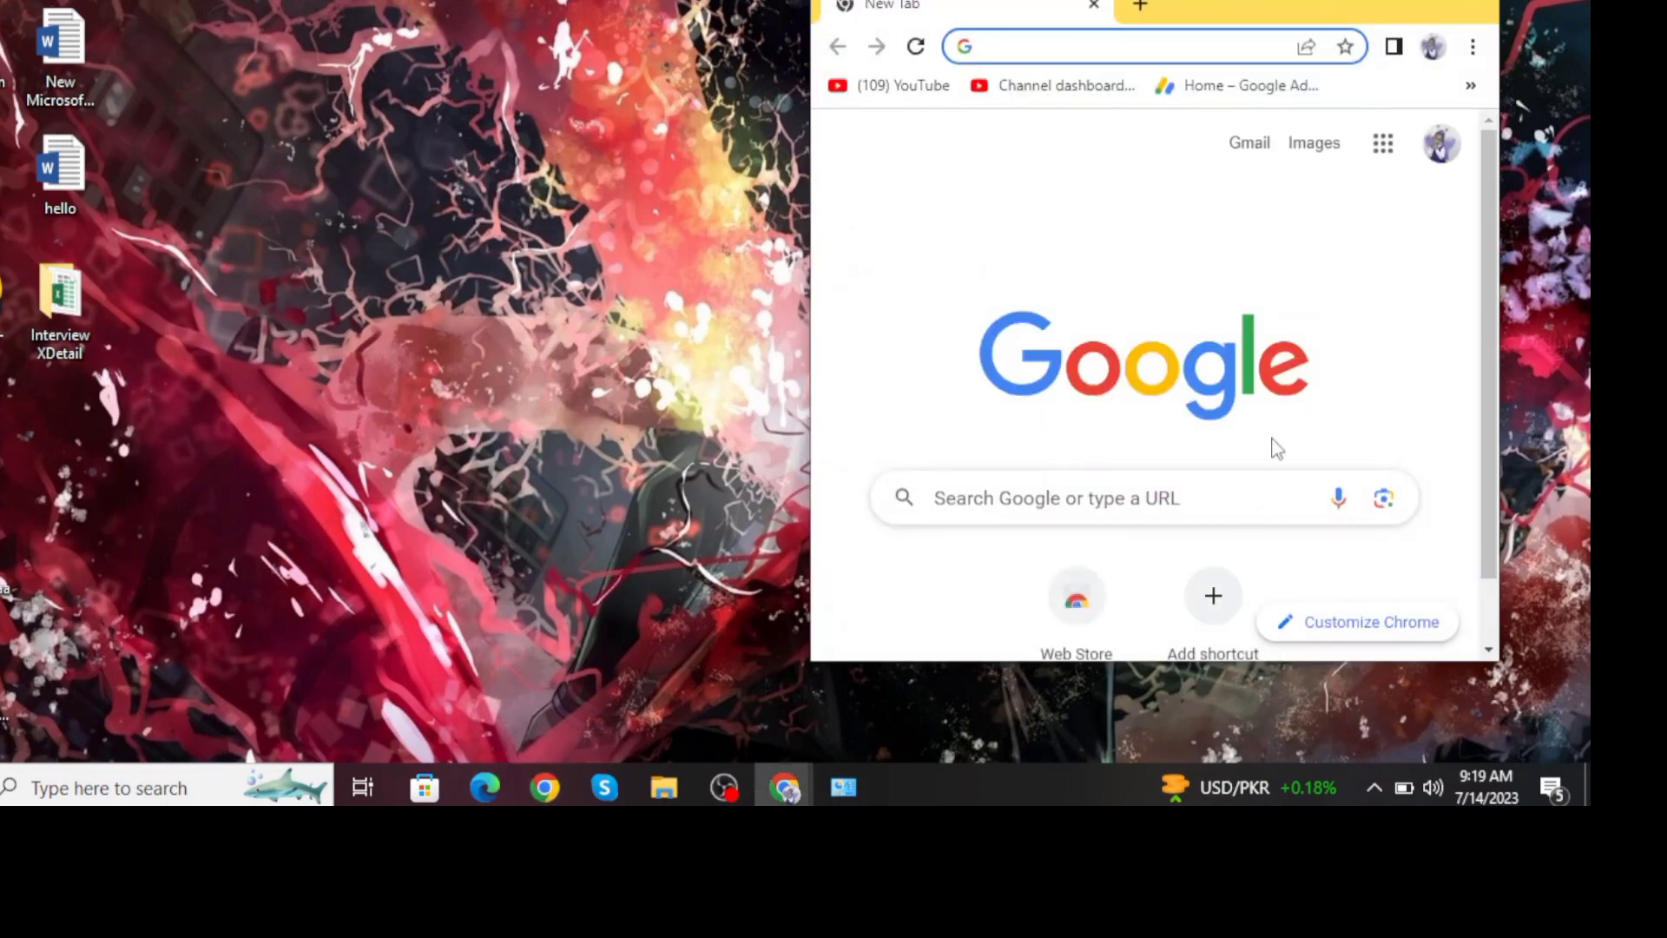
left_click(1062, 495)
type("antivi")
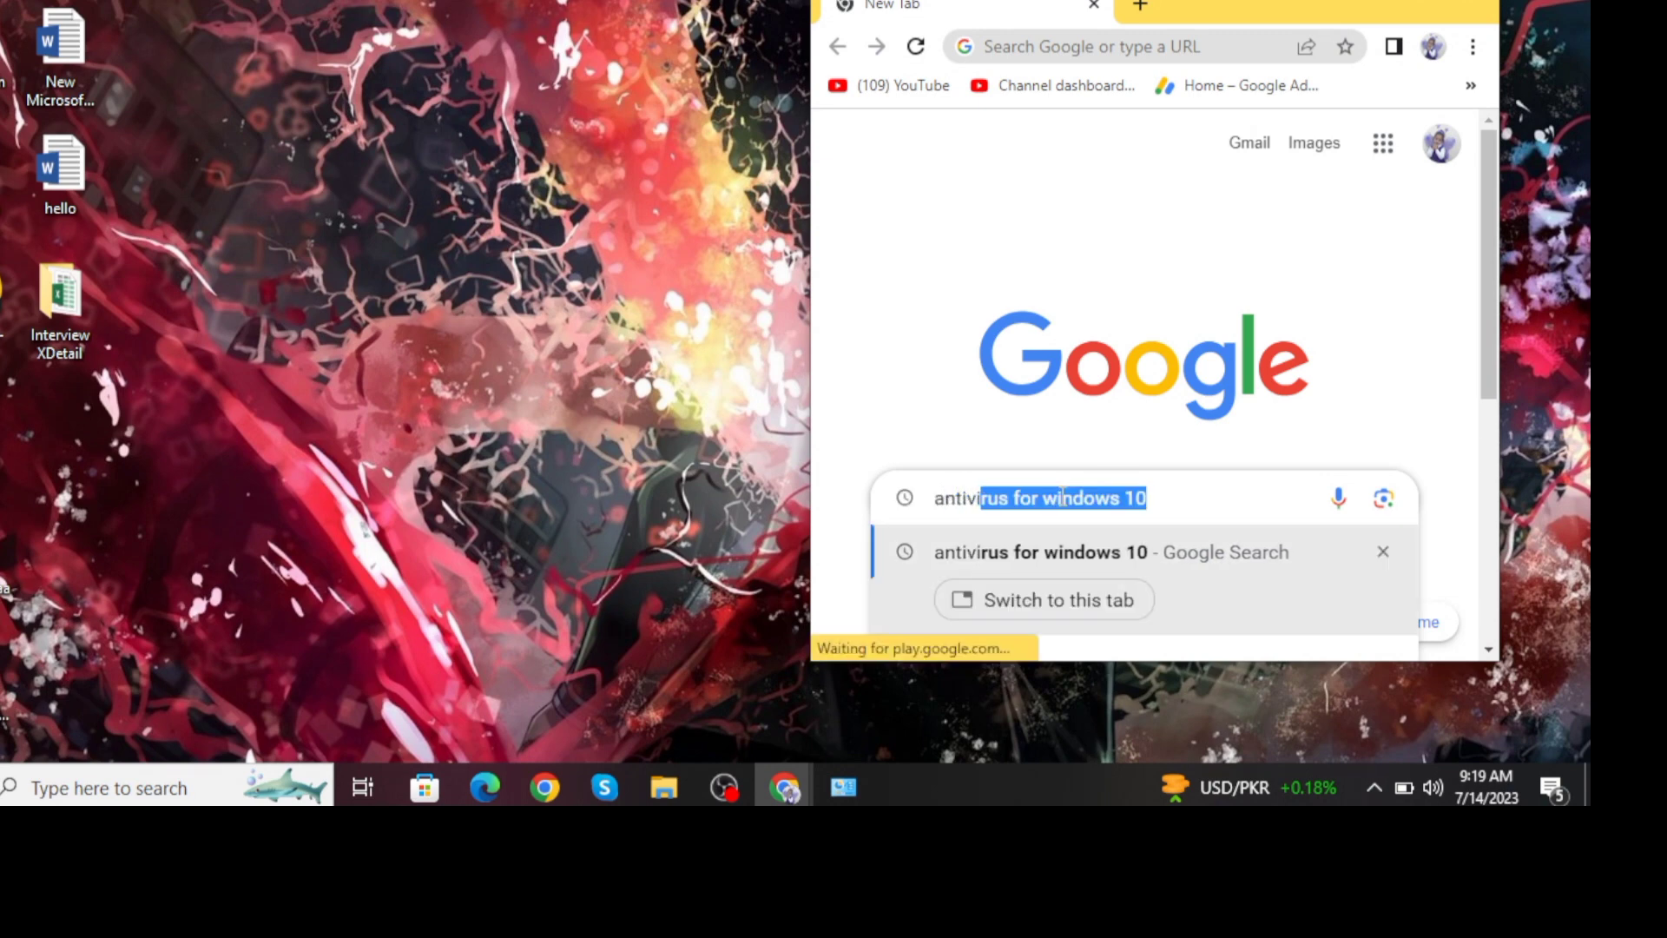
type("rus")
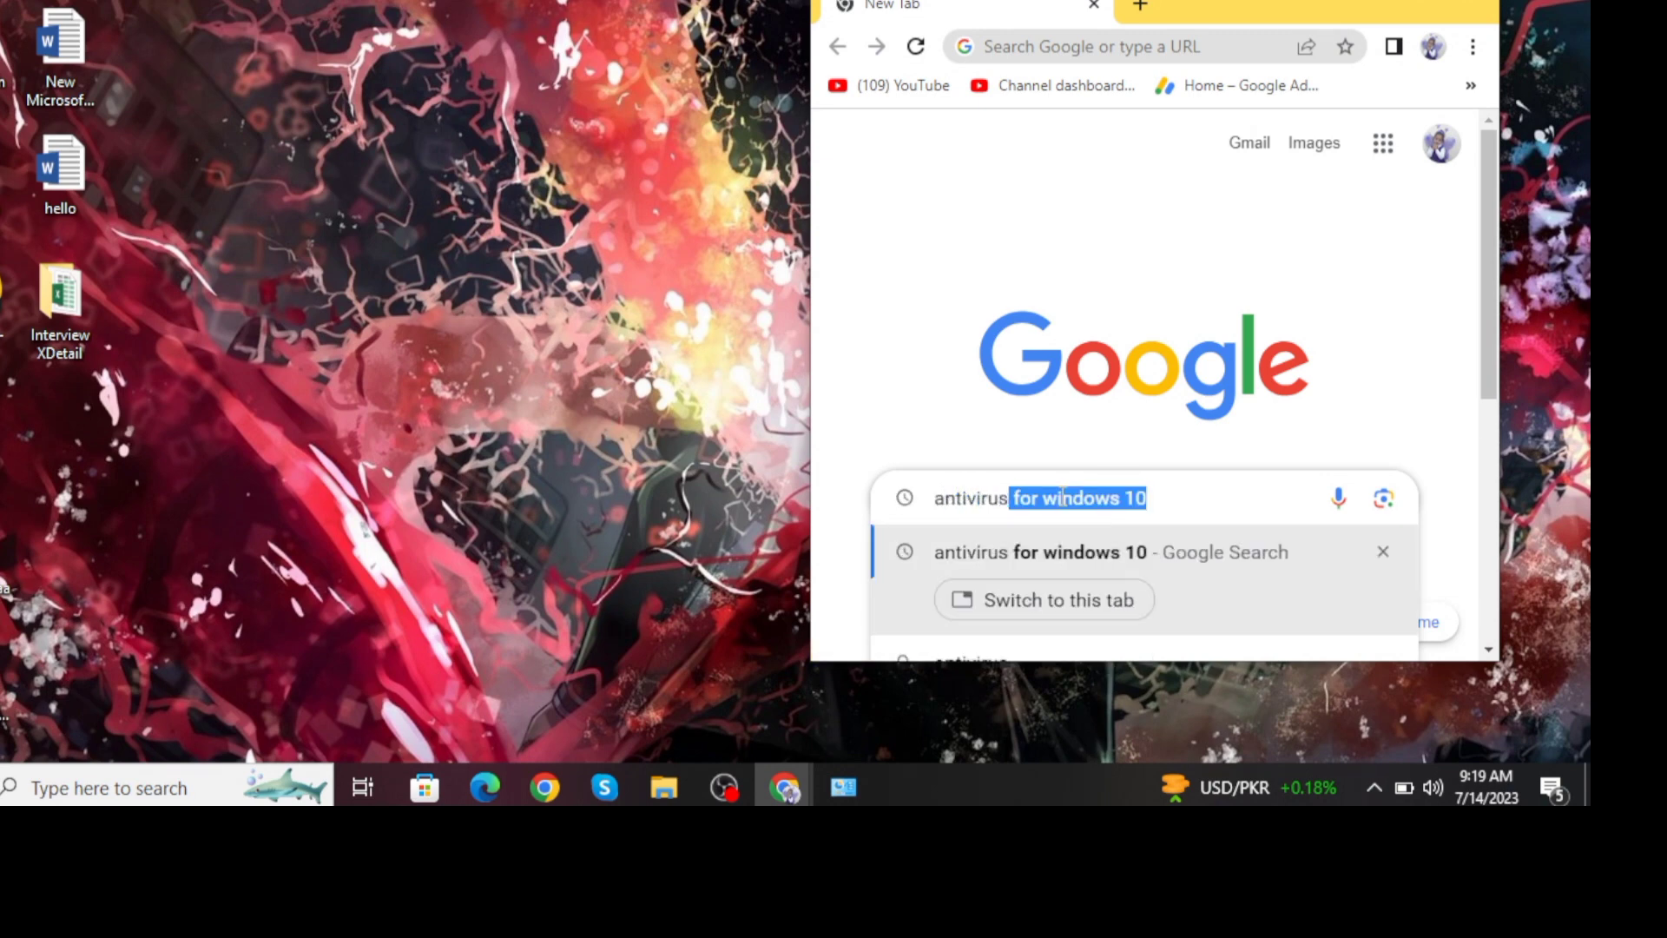
left_click(1356, 8)
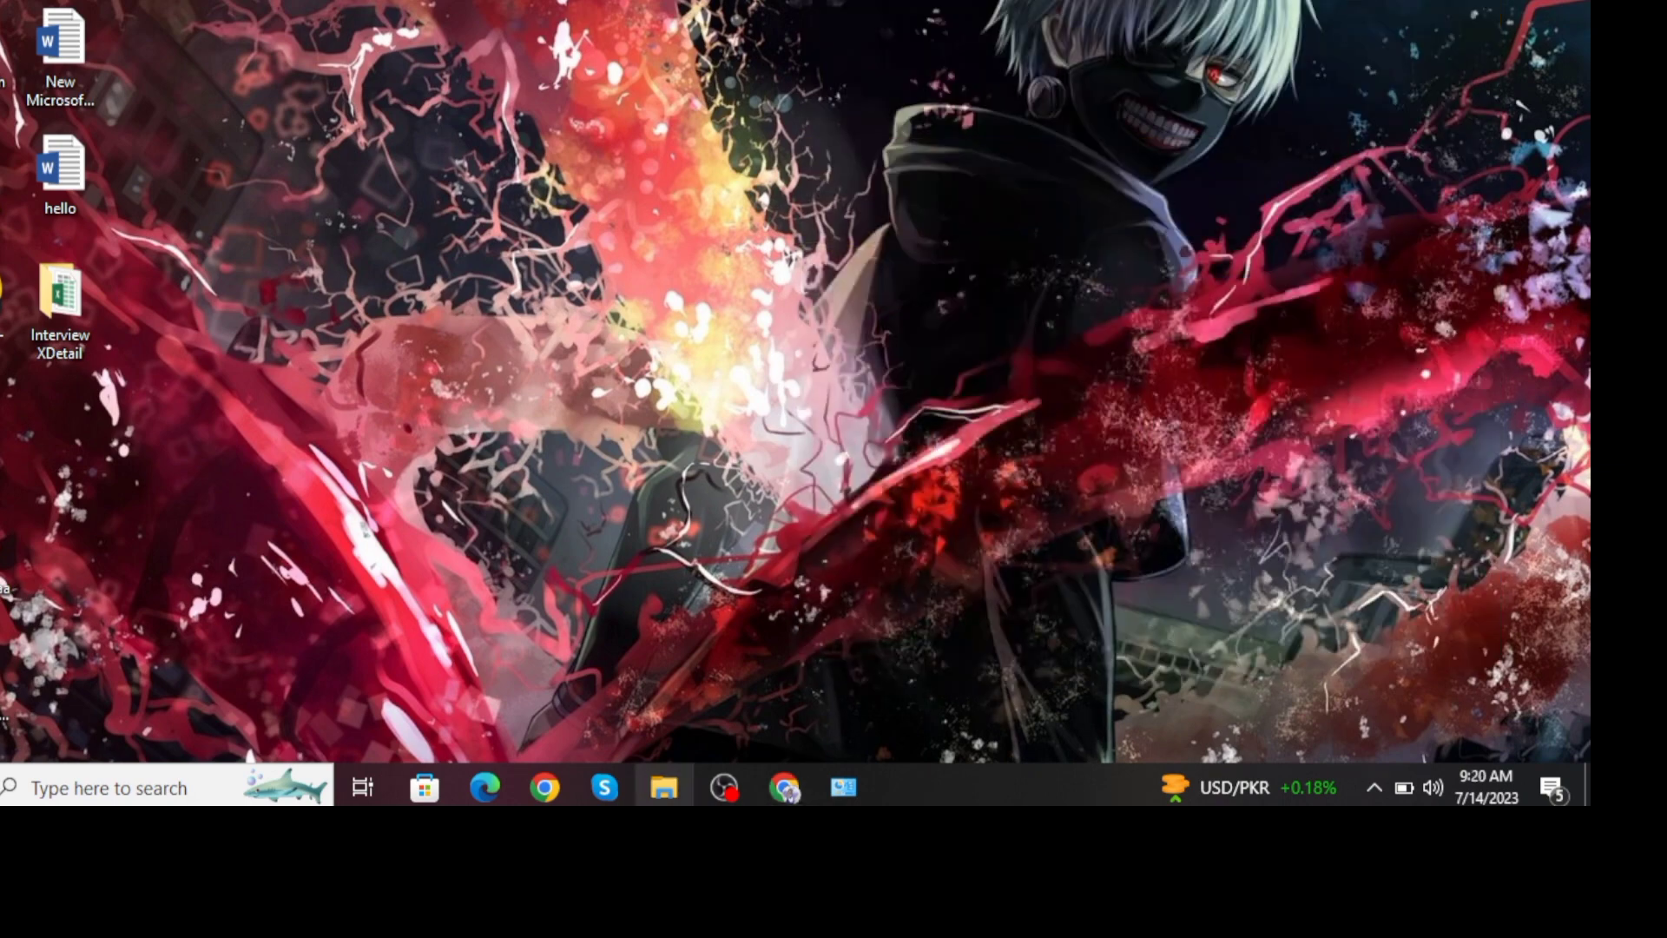
- Search Windows for "window de" and open Windows Defender Firewall
left_click(137, 781)
type("w")
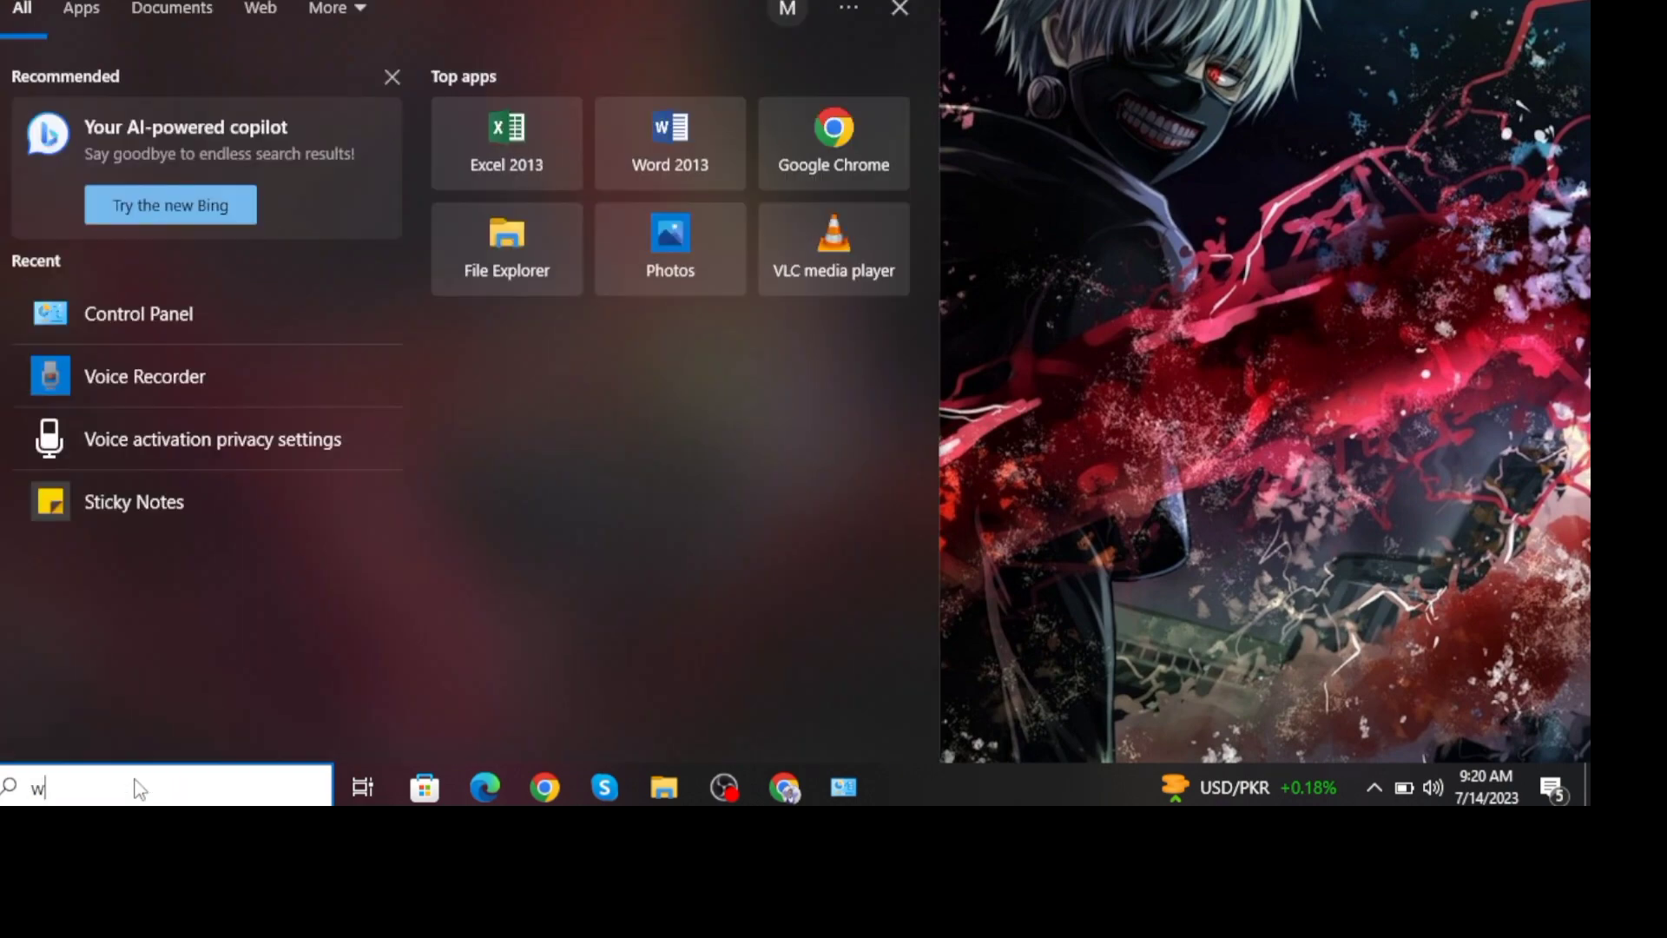
type("indows")
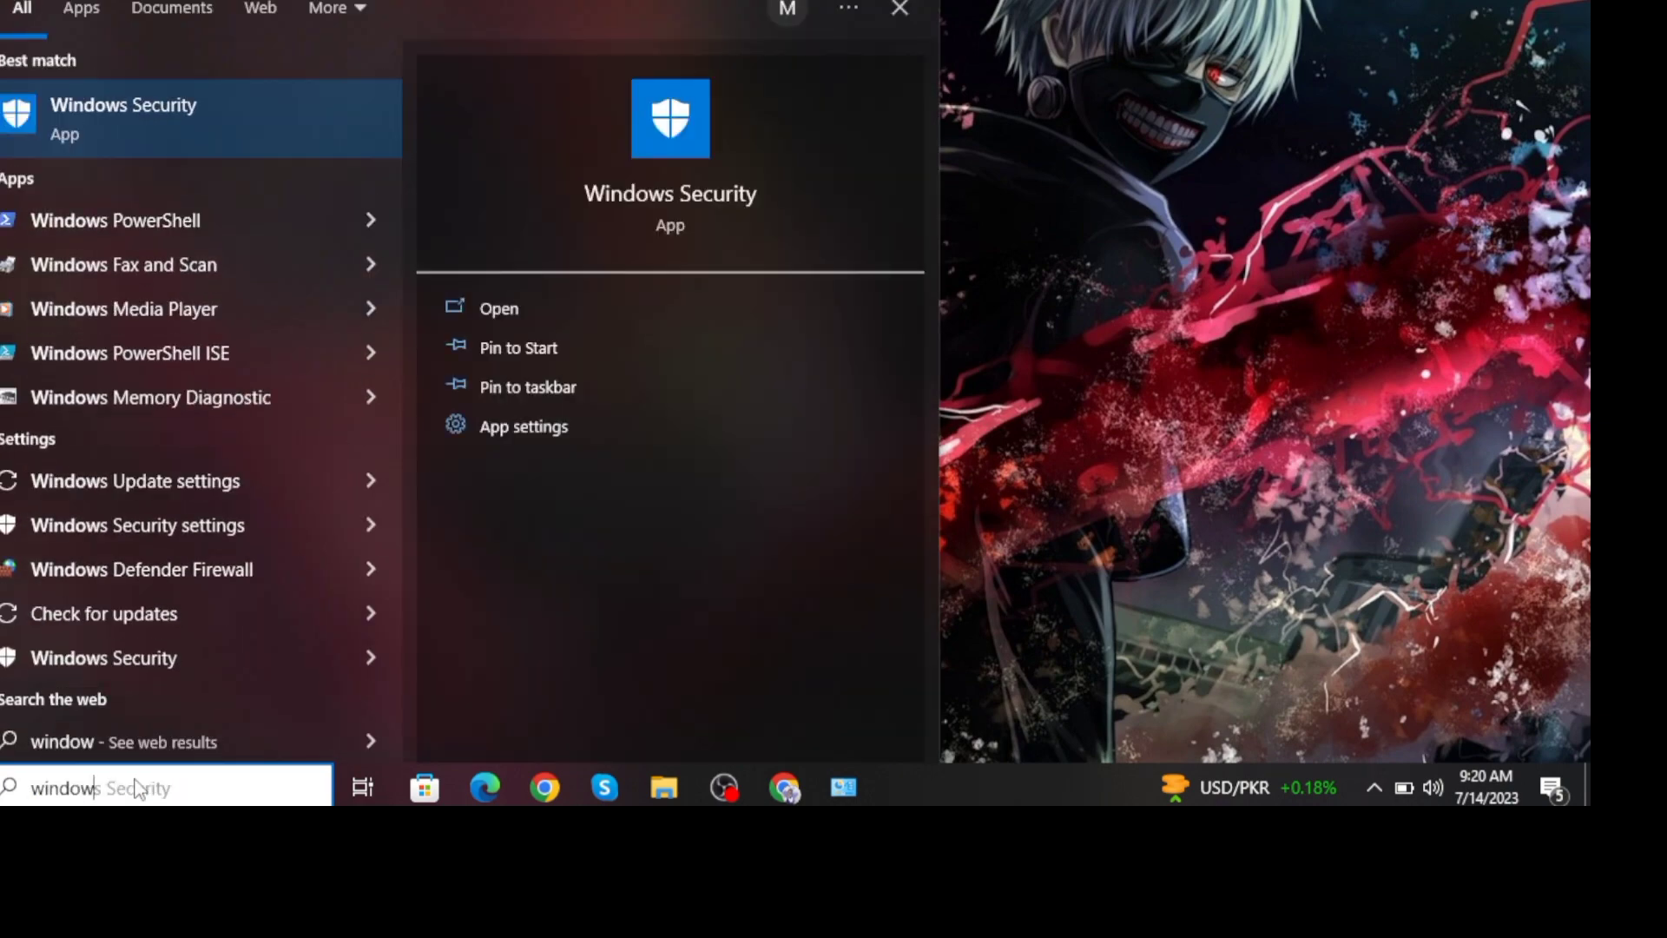
type(" de")
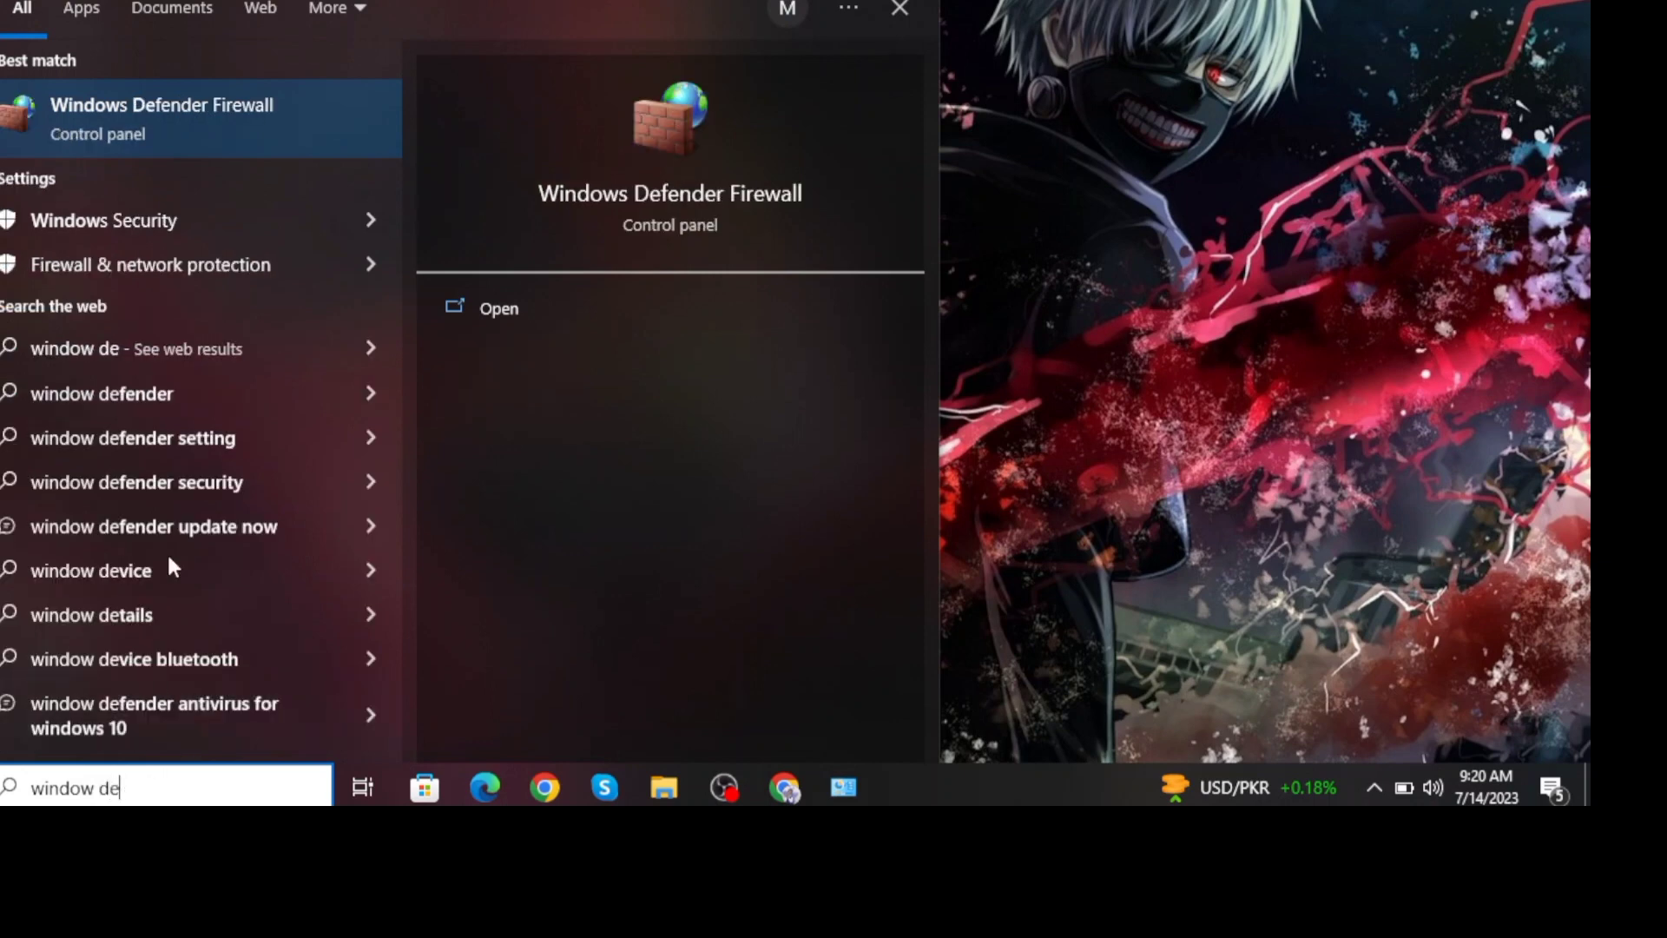
left_click(180, 111)
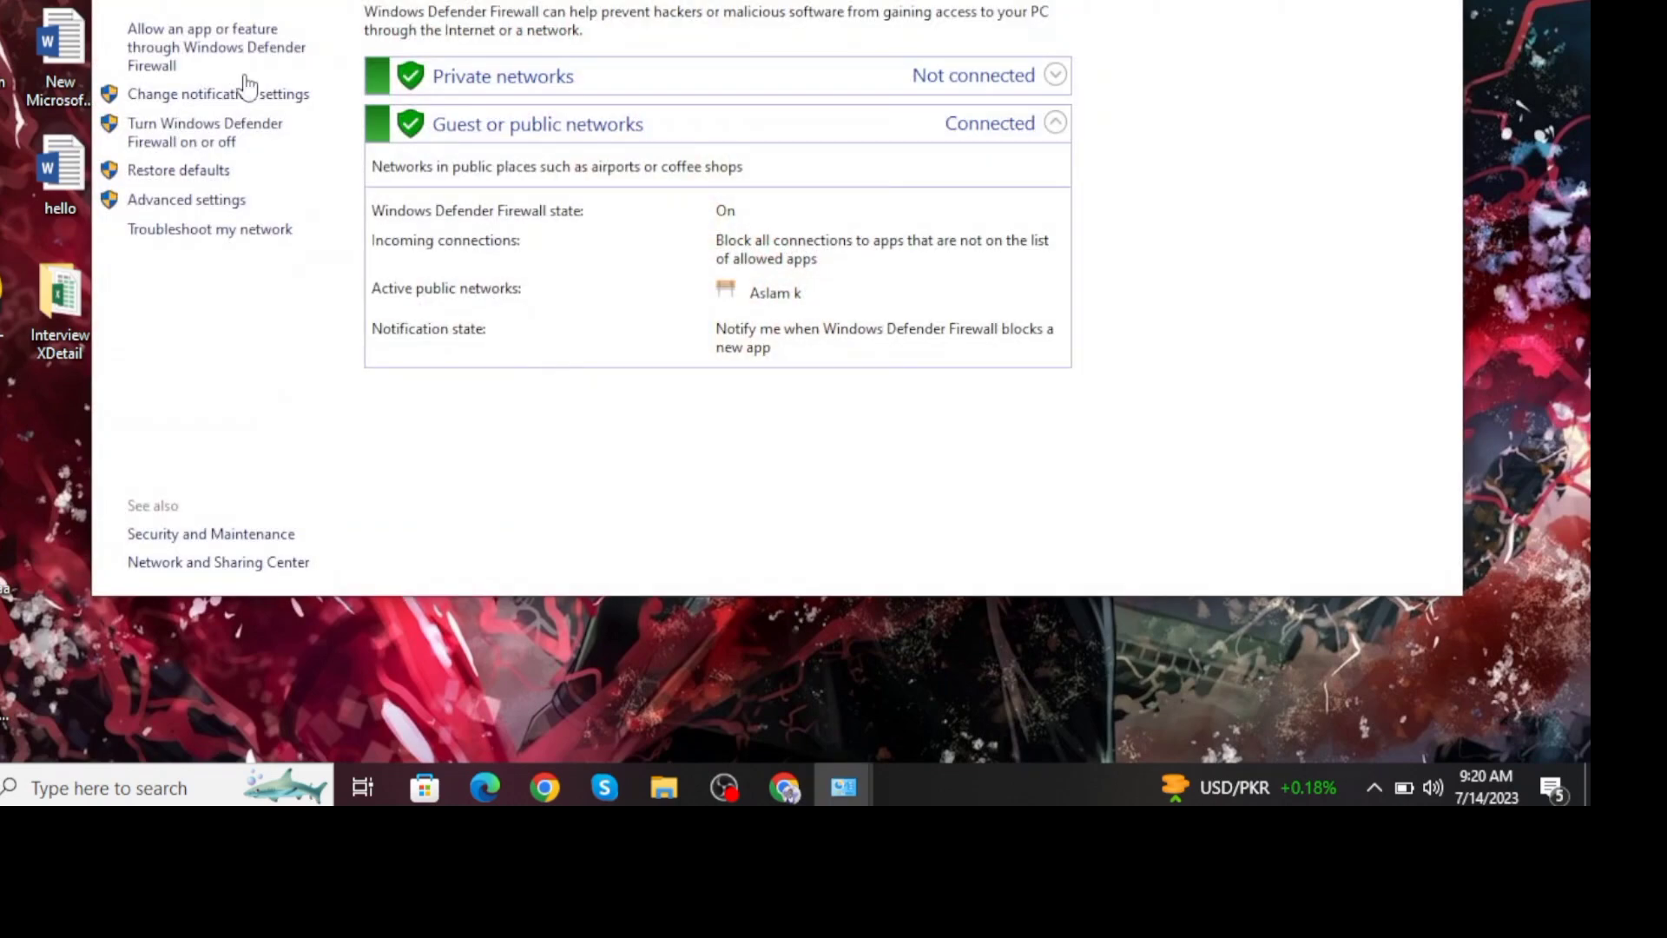
- Review the settings for turning Windows Defender Firewall on or off for private and public networks, and return to the desktop
left_click(1387, 0)
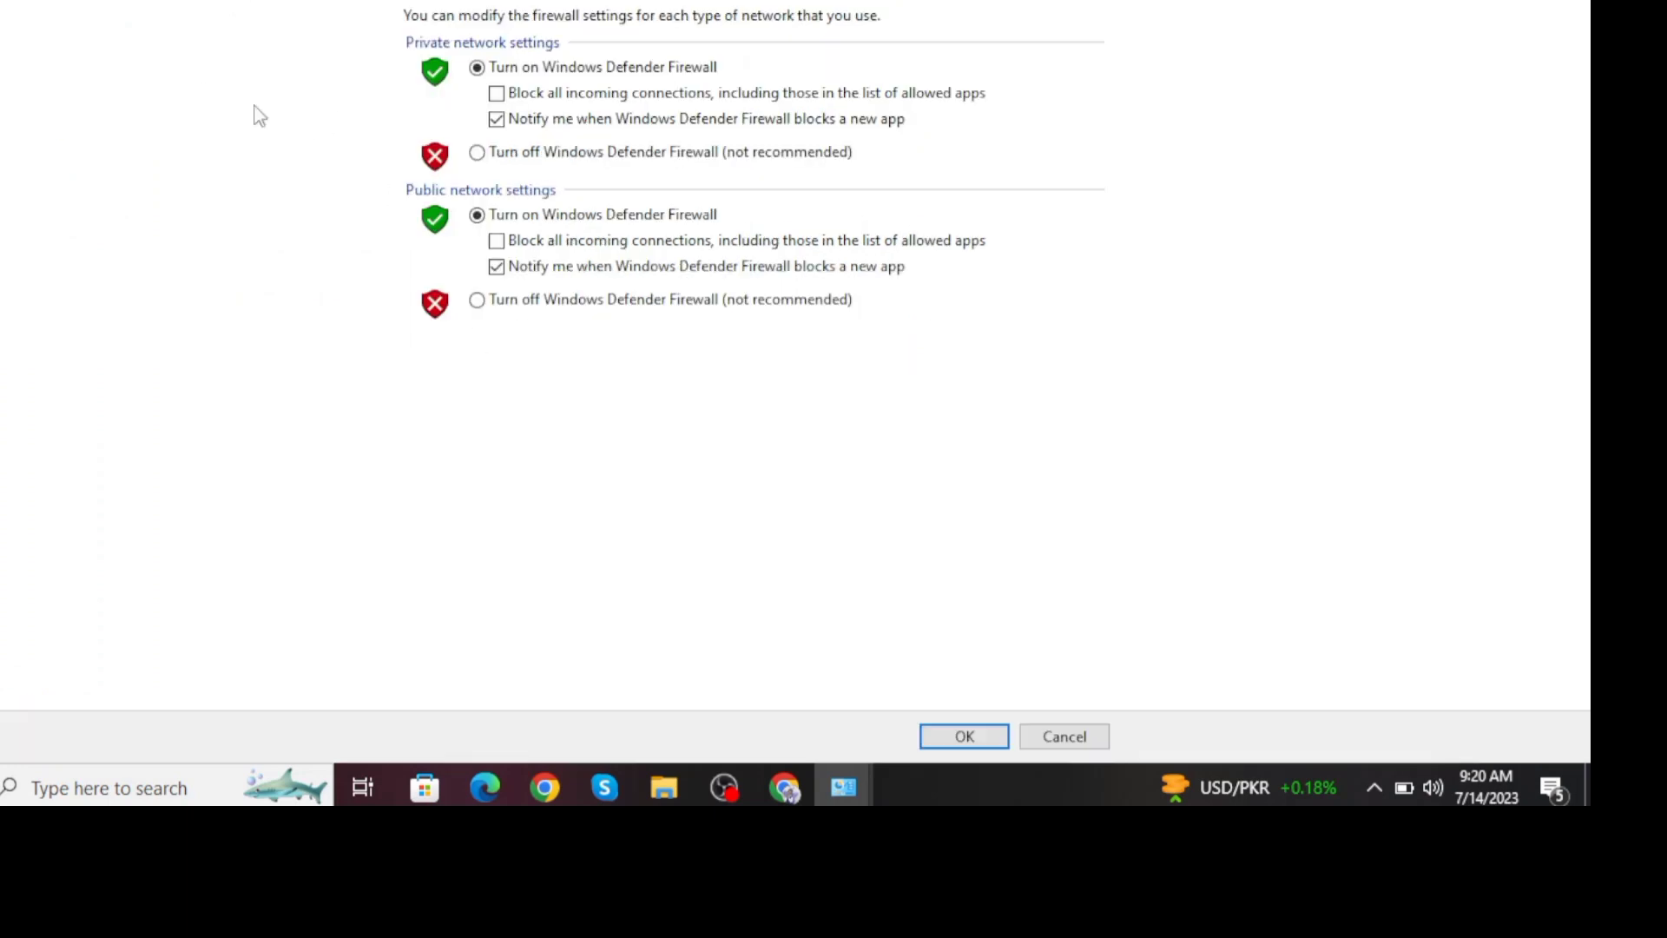
key("alt+Left")
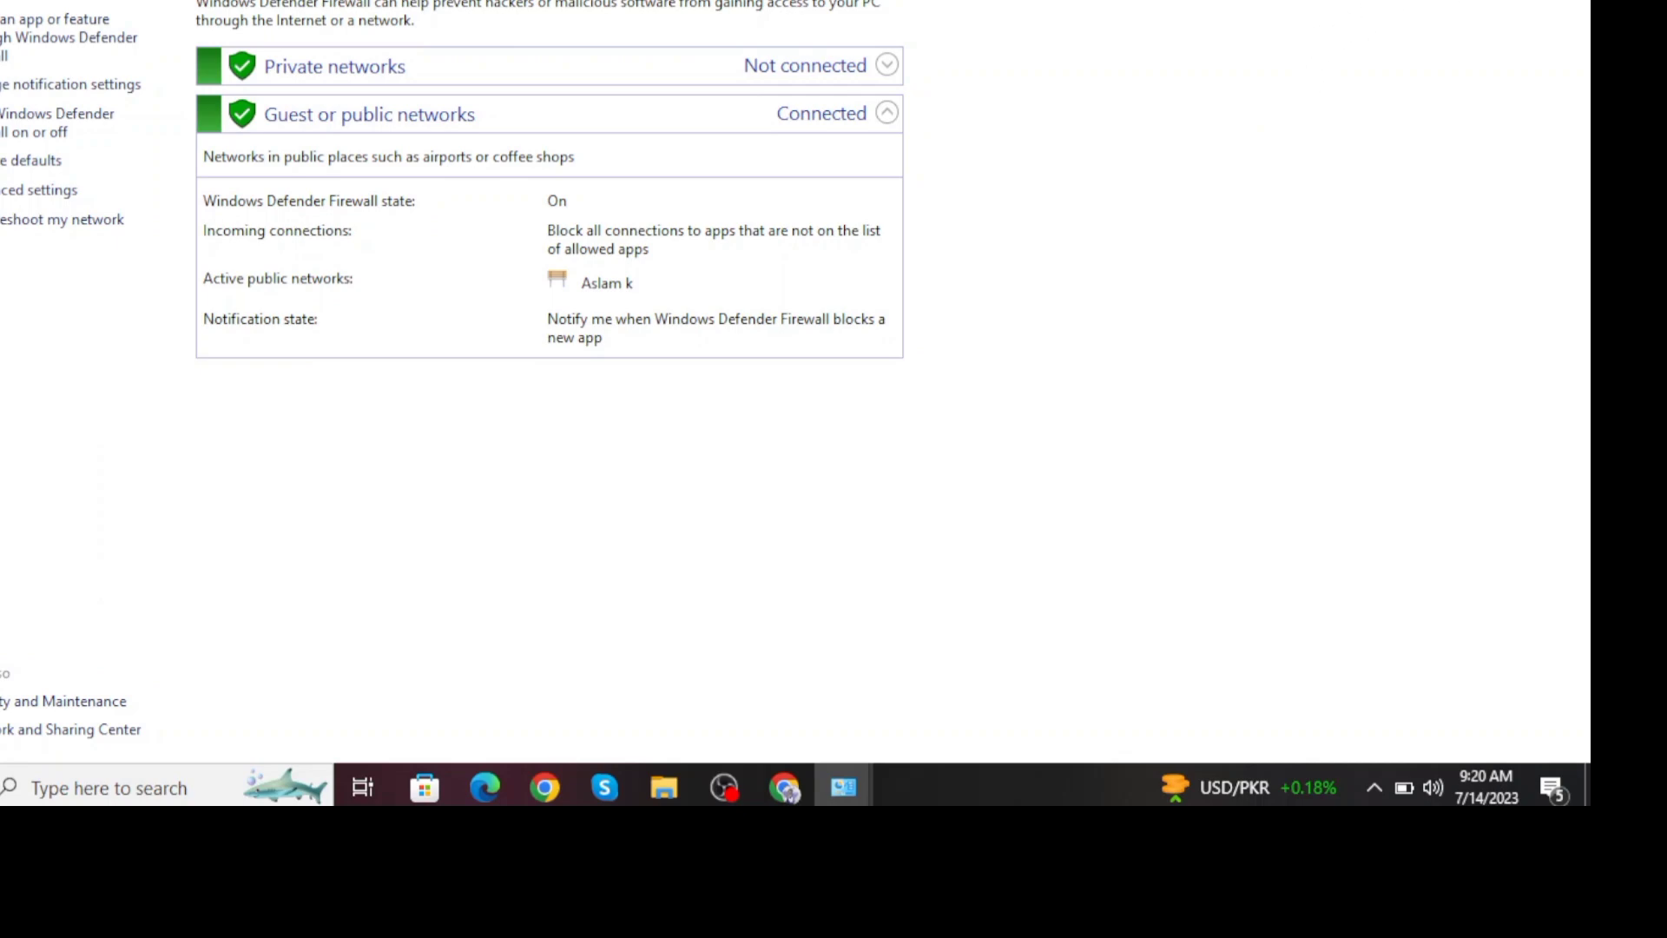
key("super+d")
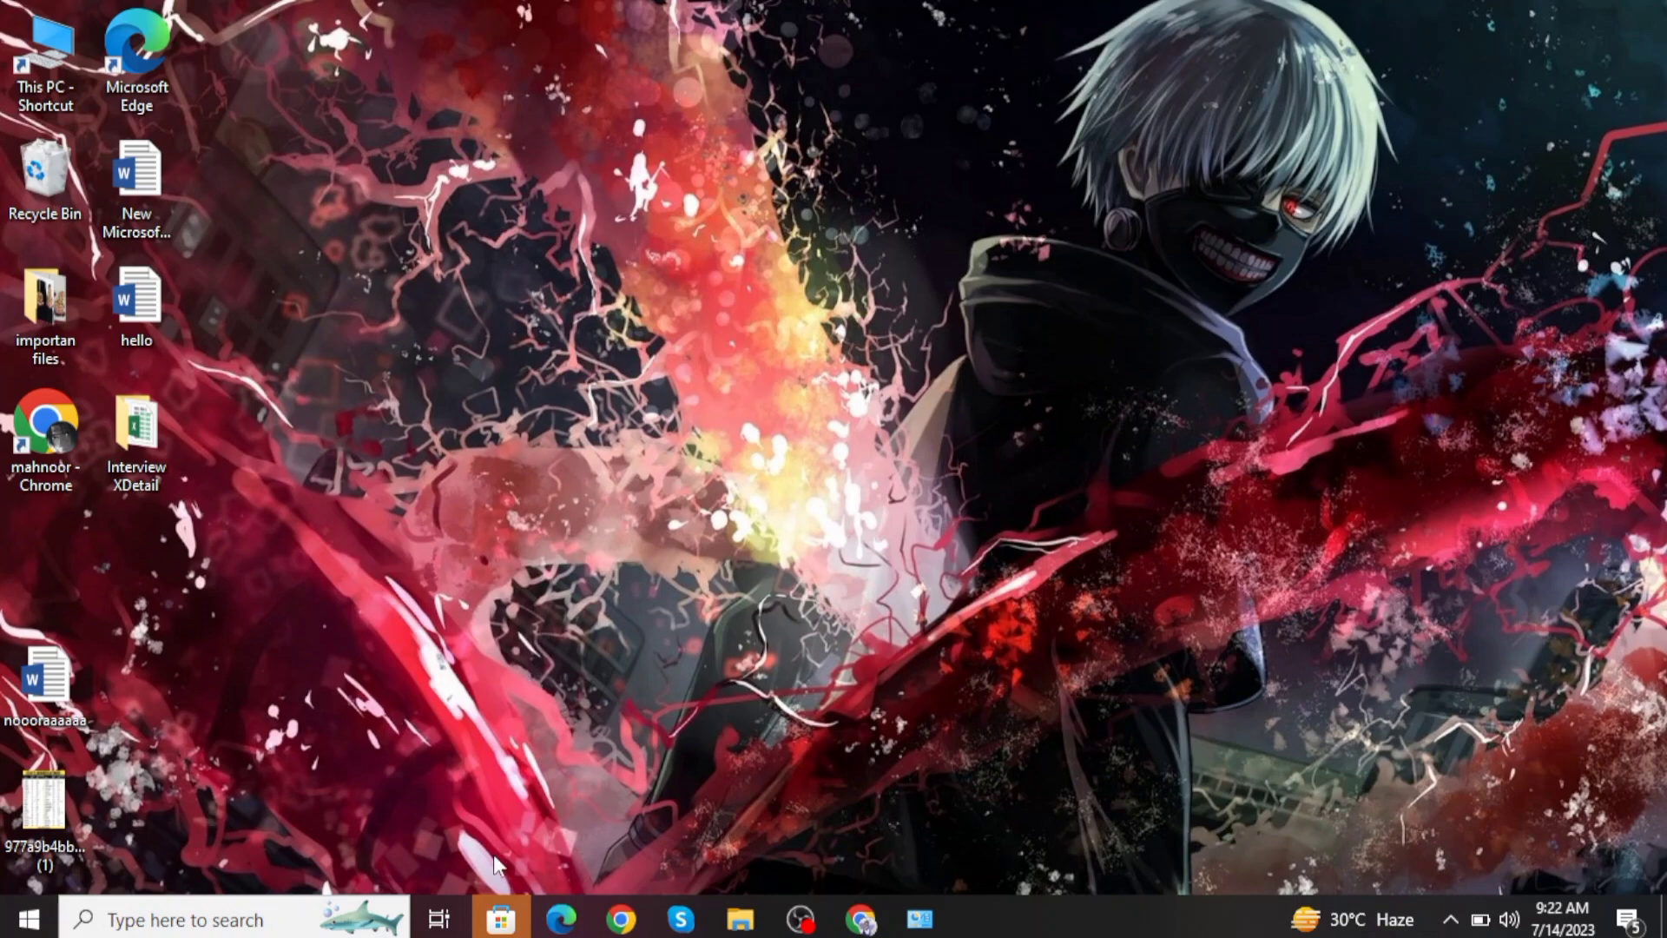
mouse_move(497, 925)
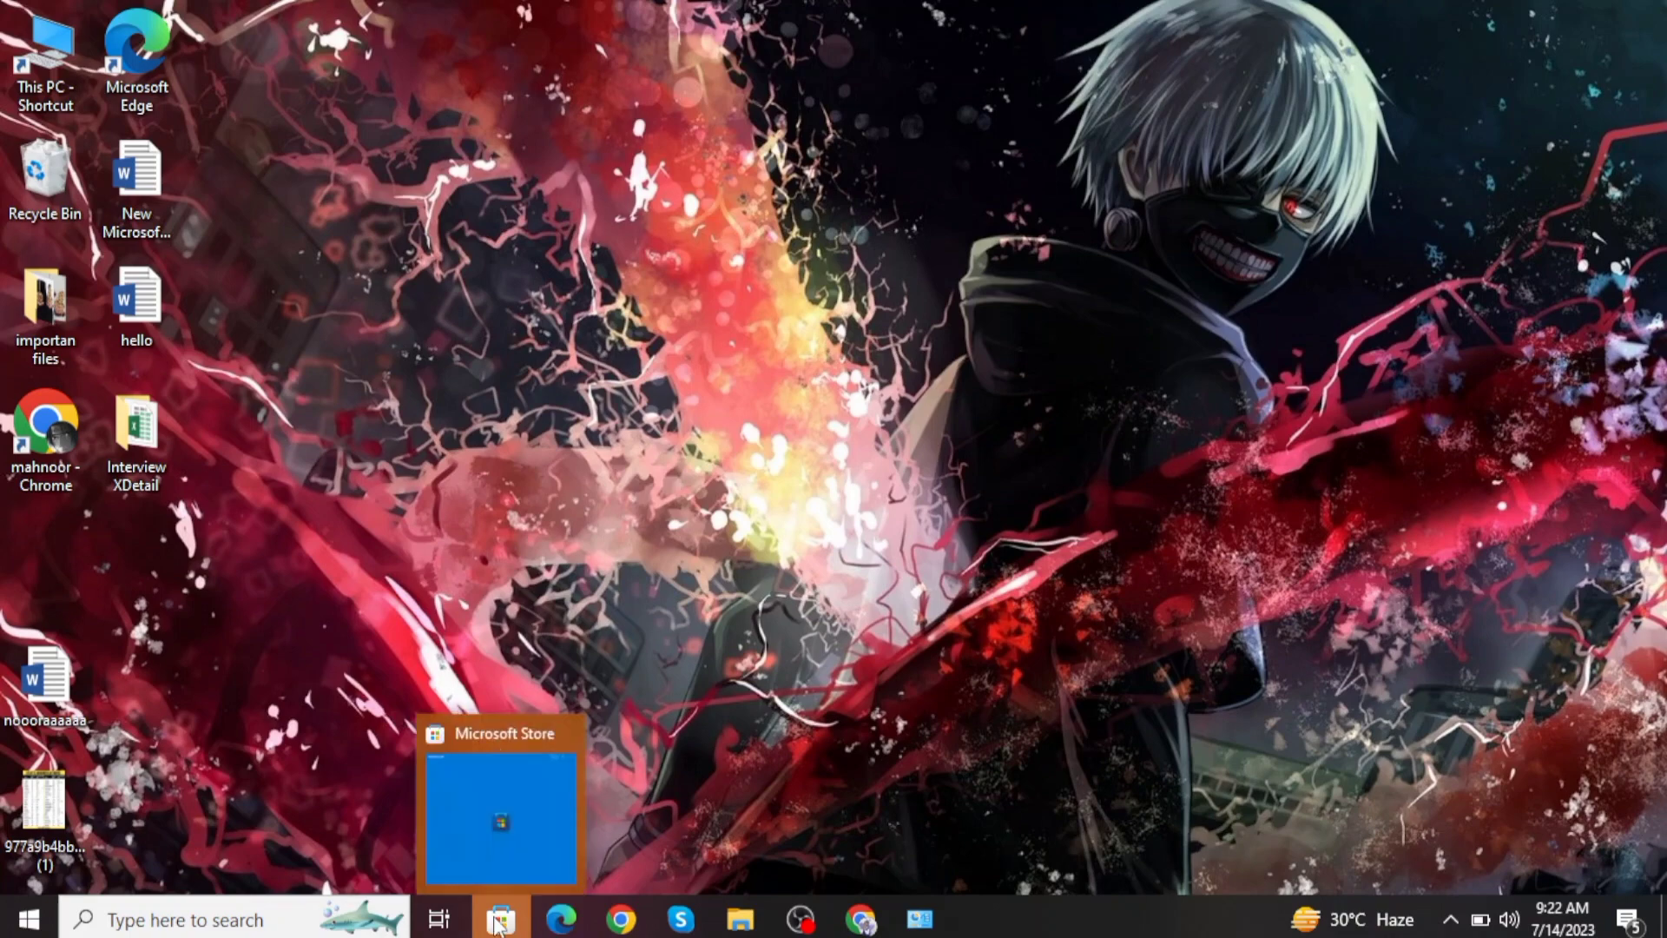
mouse_move(563, 927)
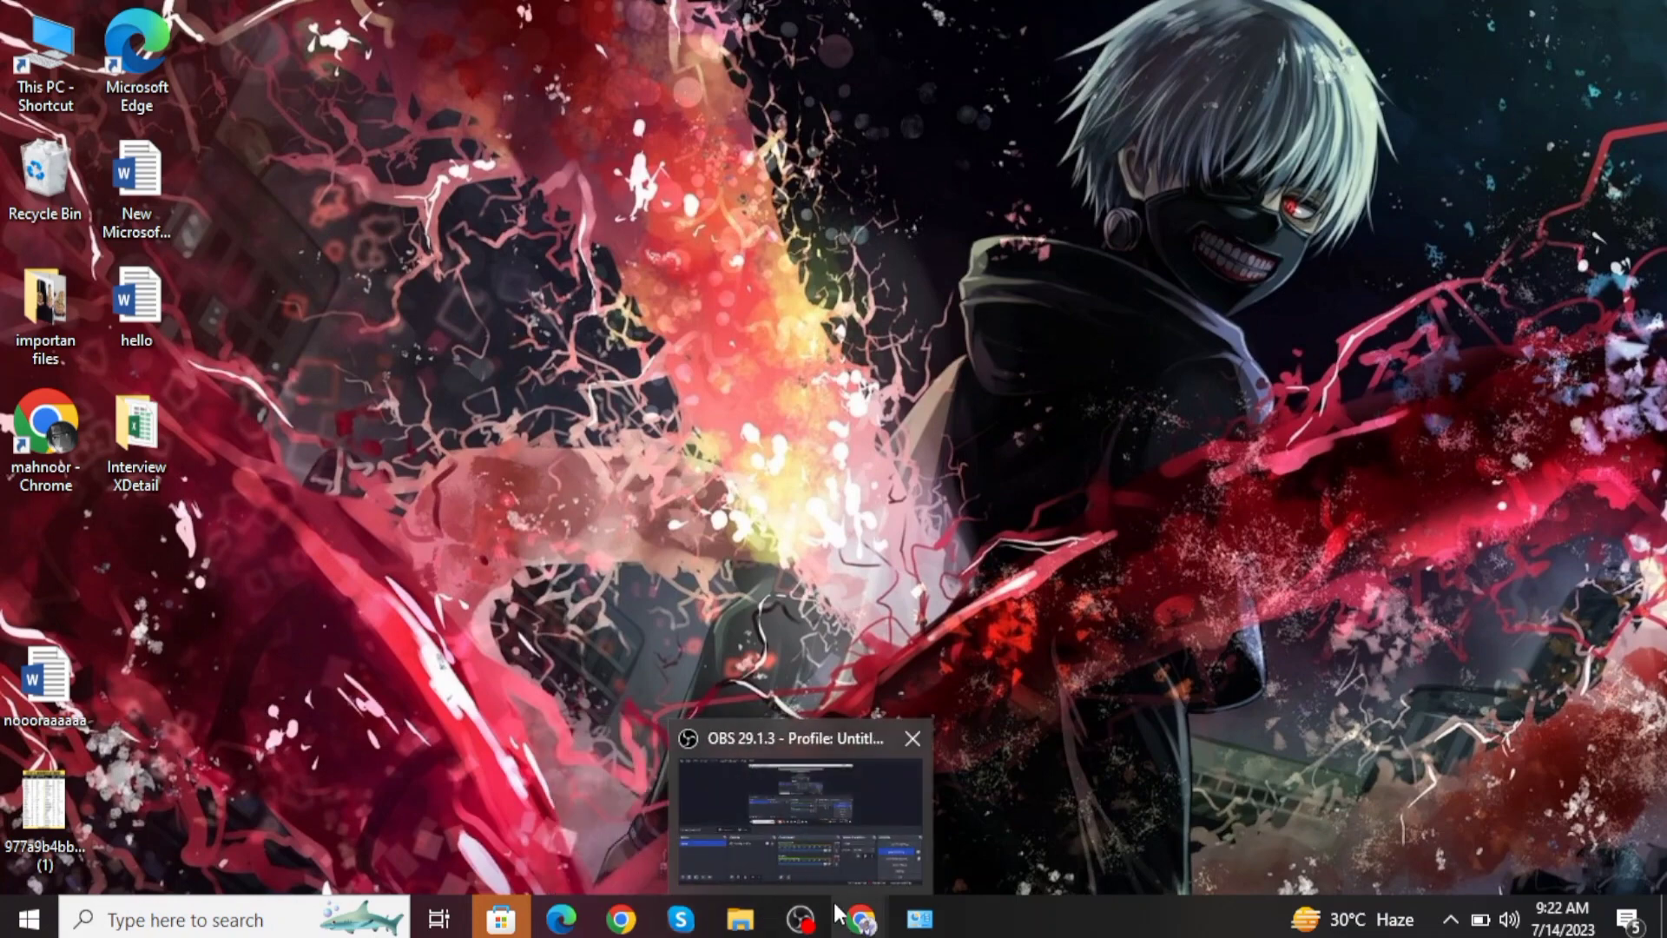
mouse_move(837, 919)
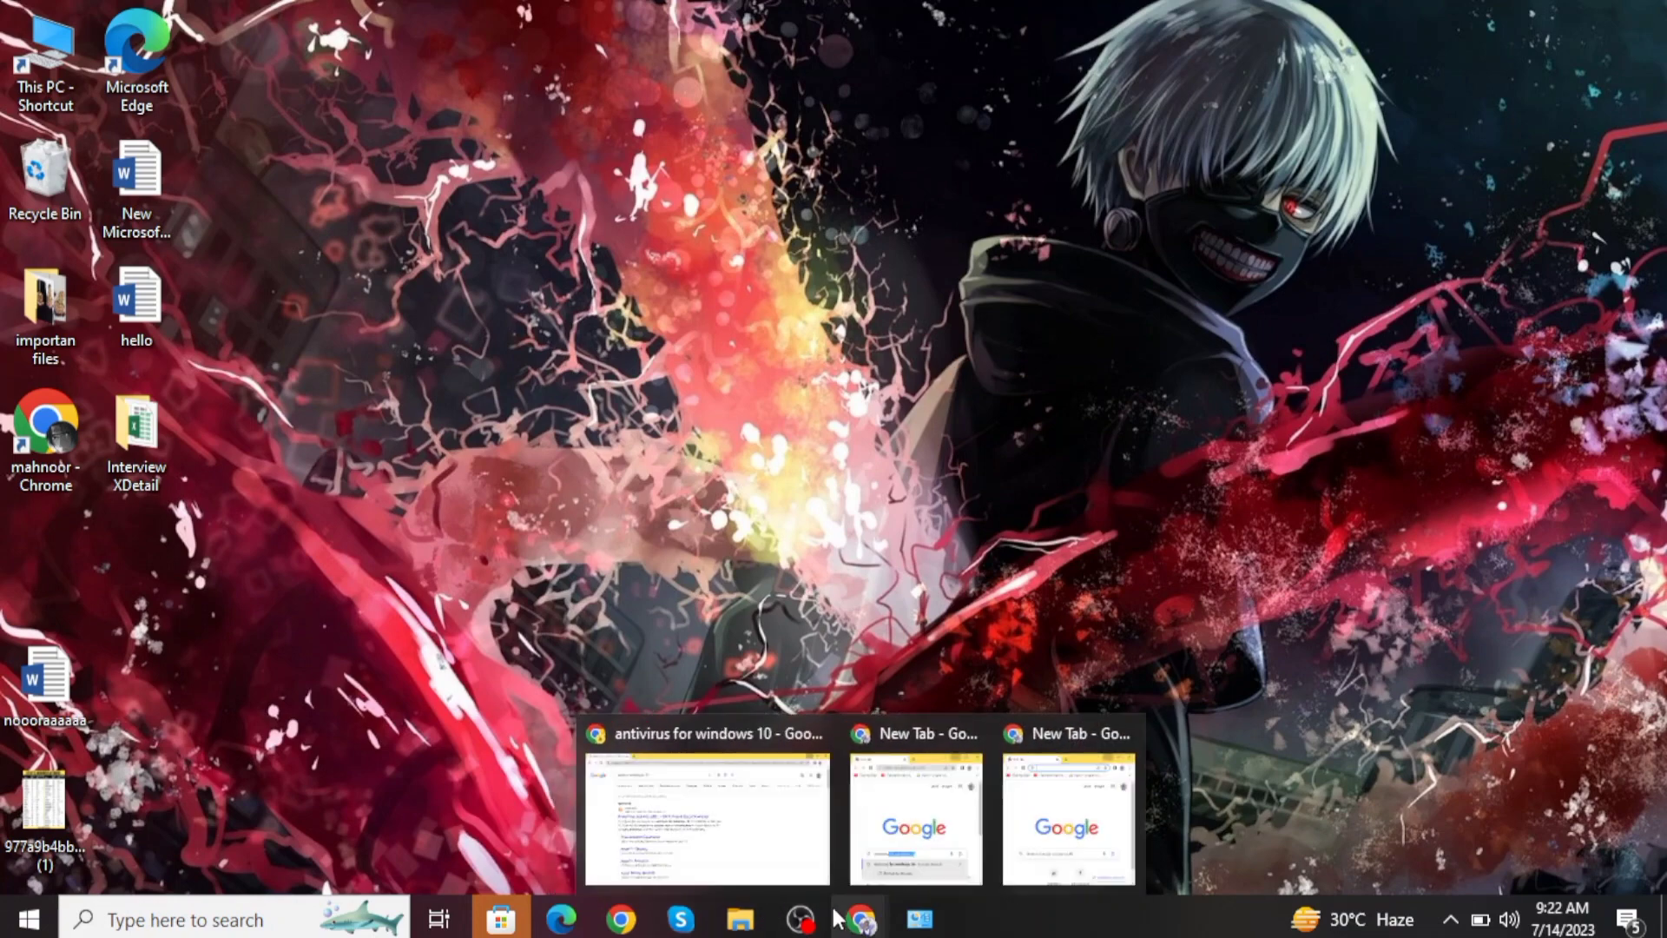
mouse_move(912, 925)
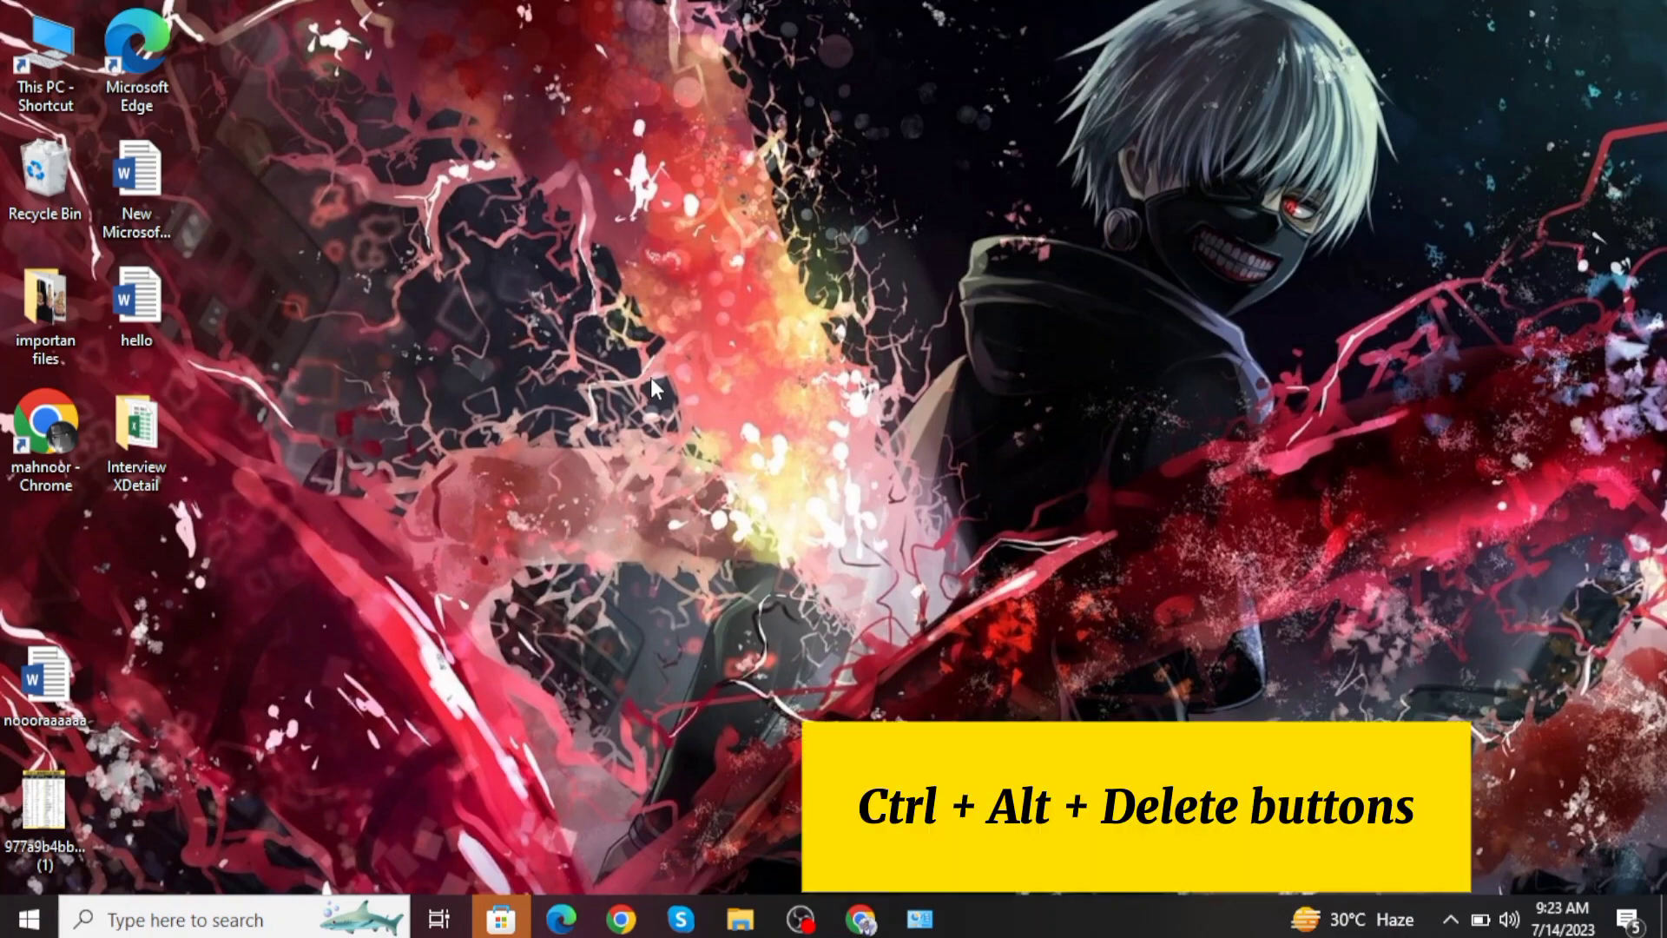
- Open Task Manager and end the Skype task, with the screen magnified
key("ctrl+alt+Delete")
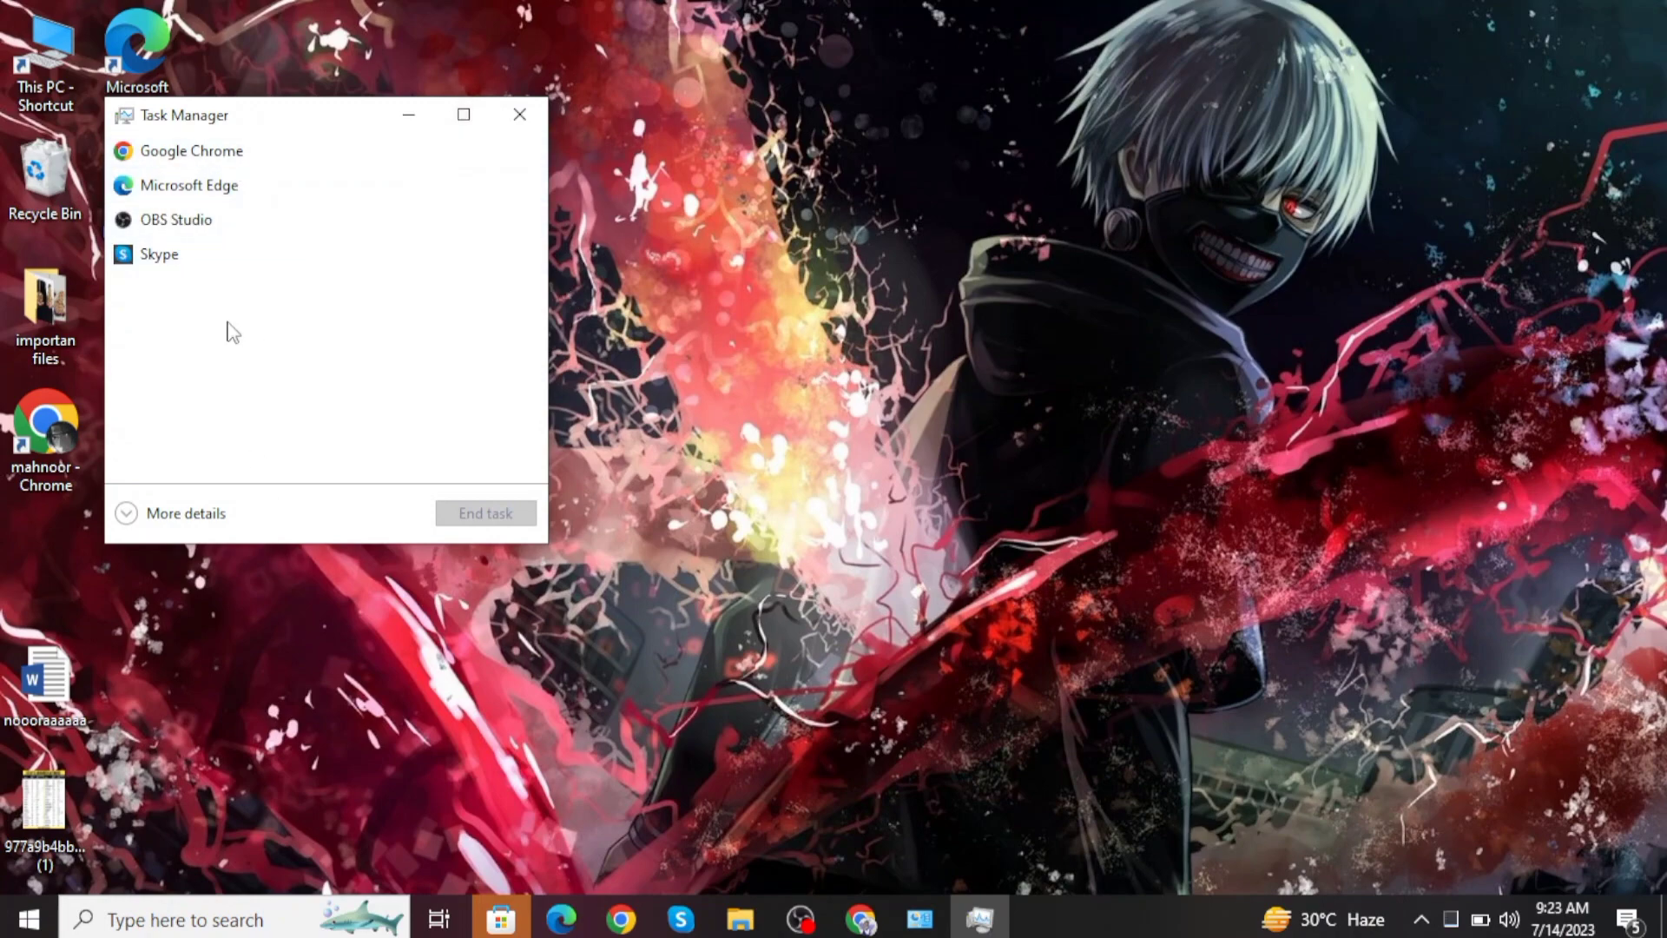
key("super+plus")
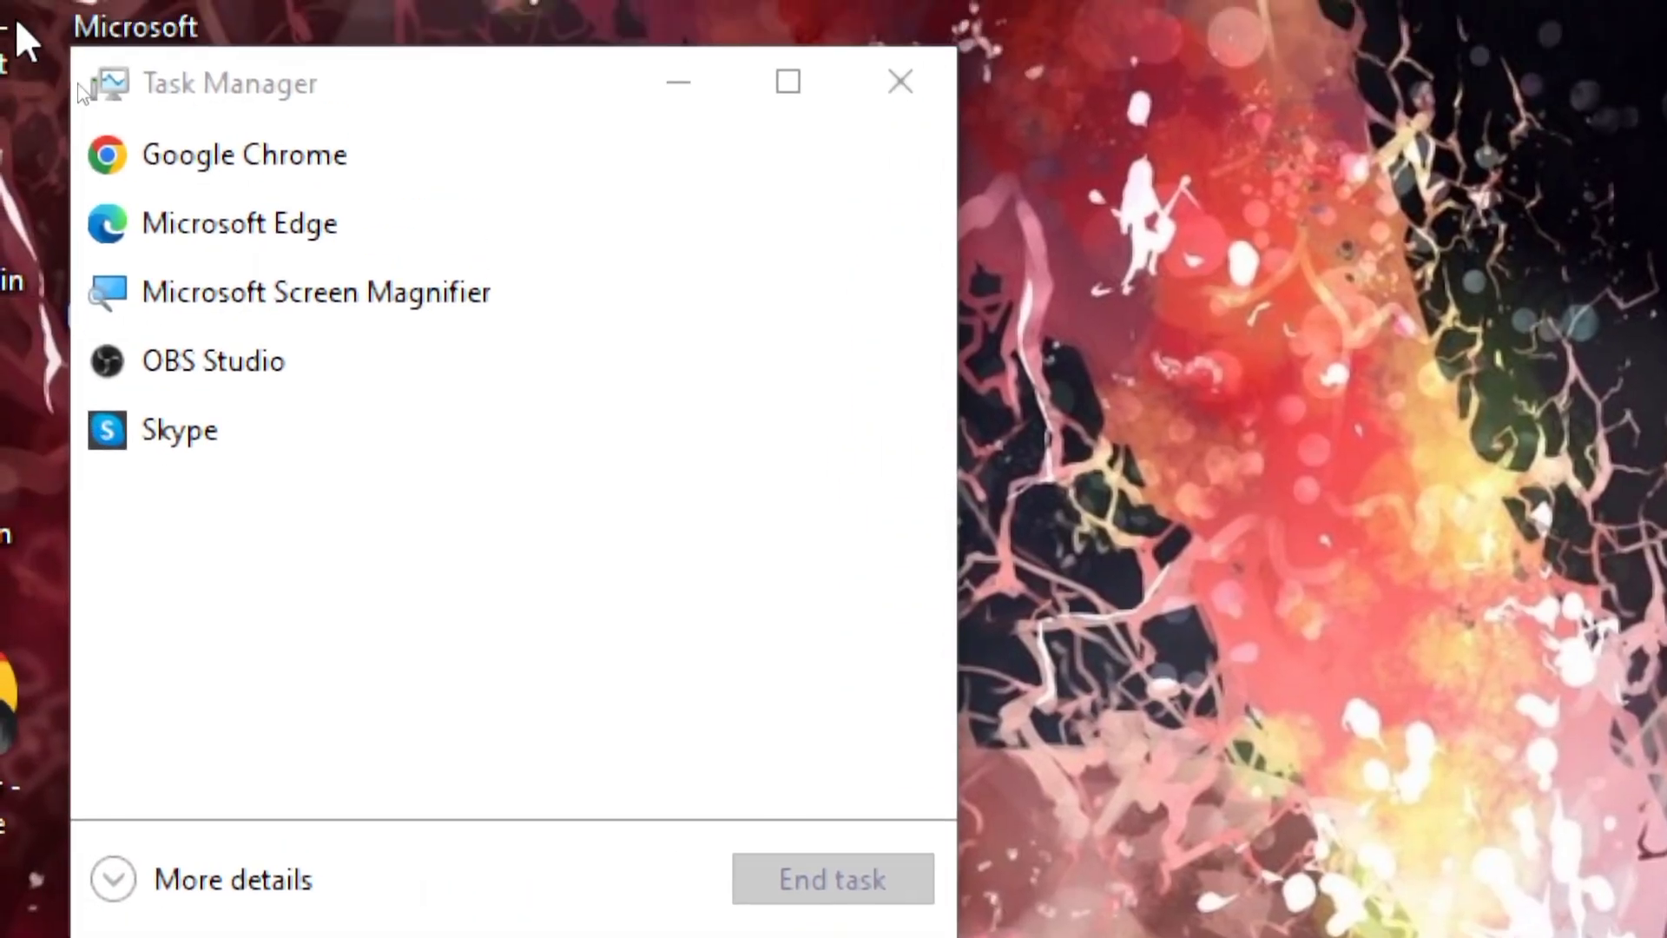
left_click(195, 412)
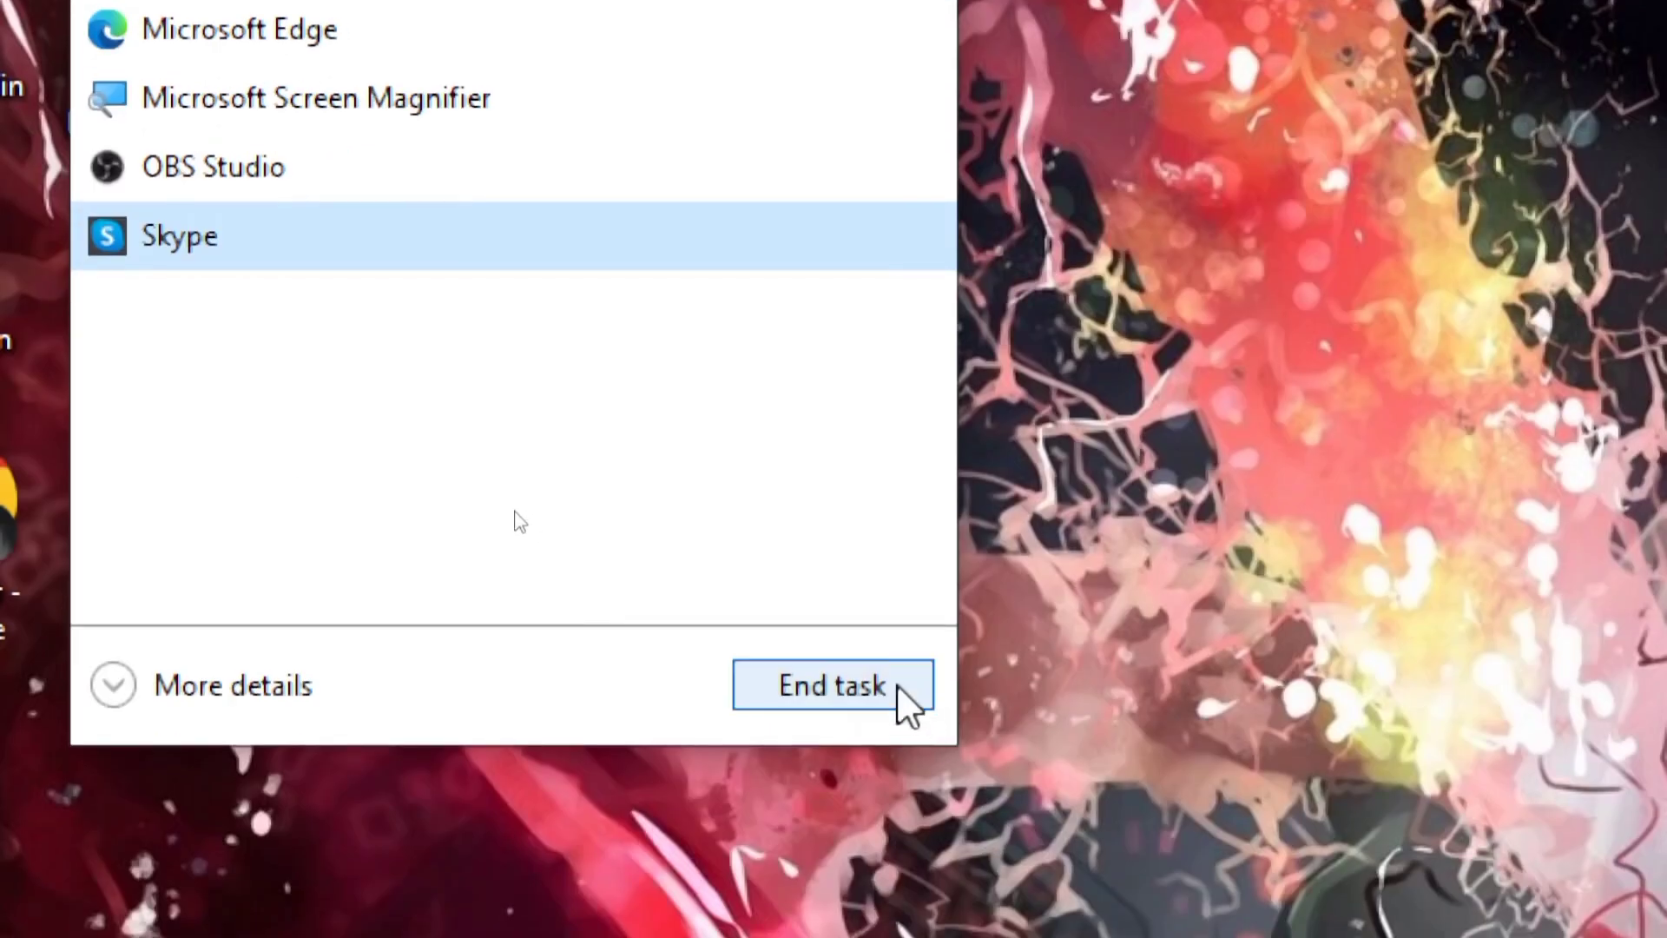
left_click(865, 860)
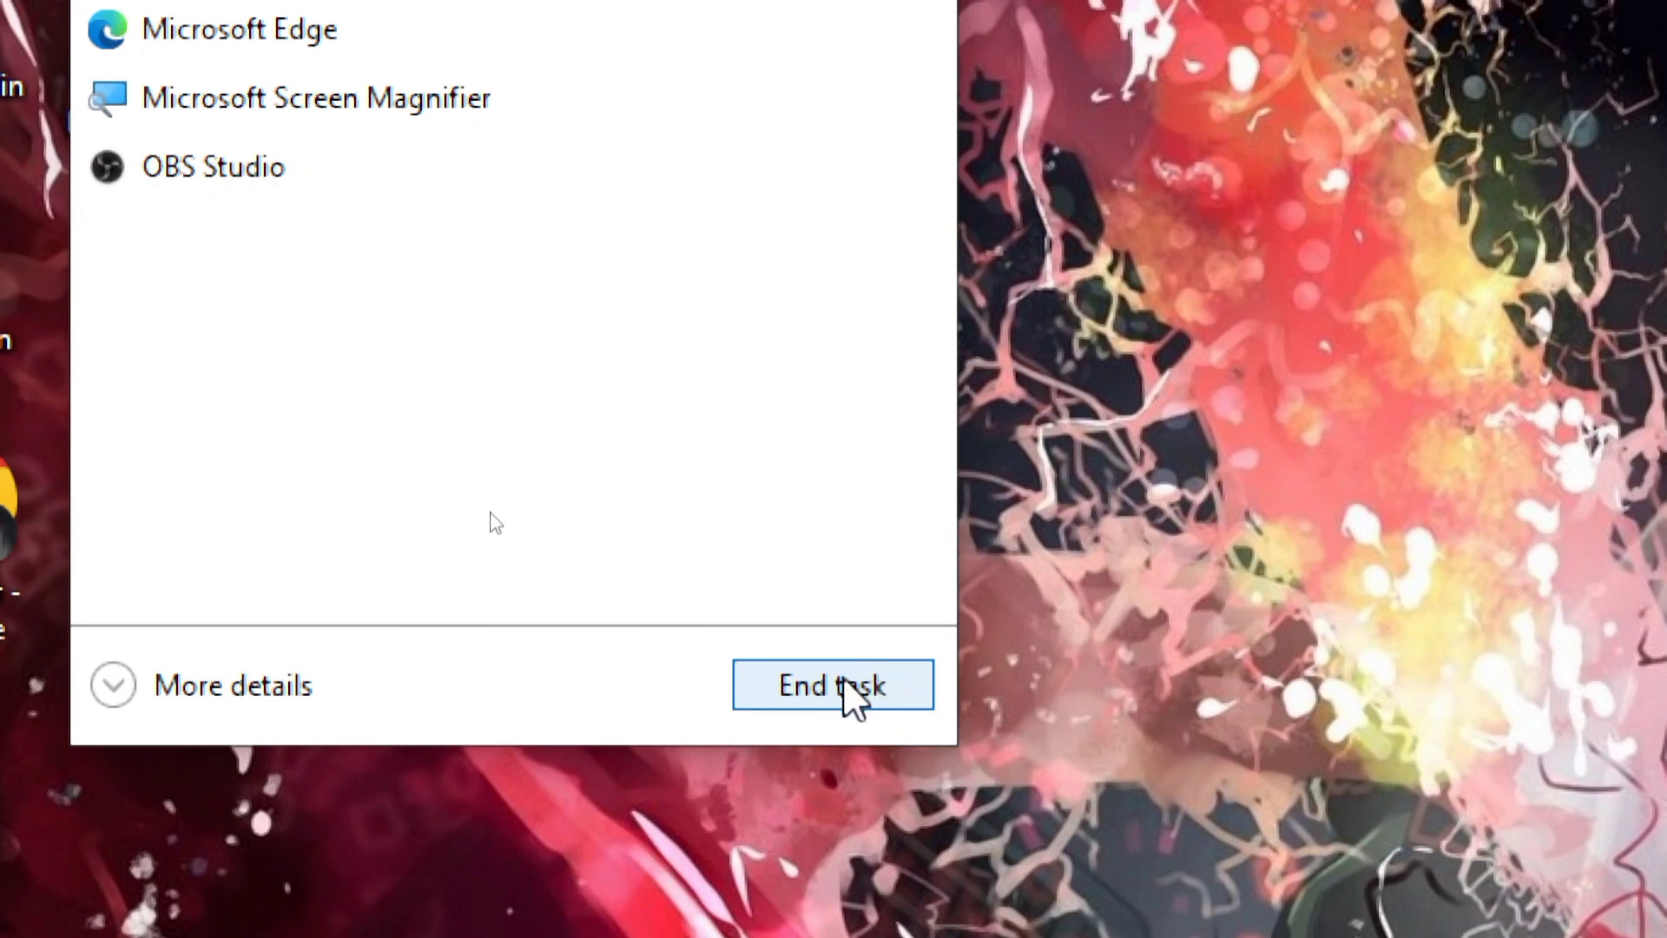
left_click(840, 679)
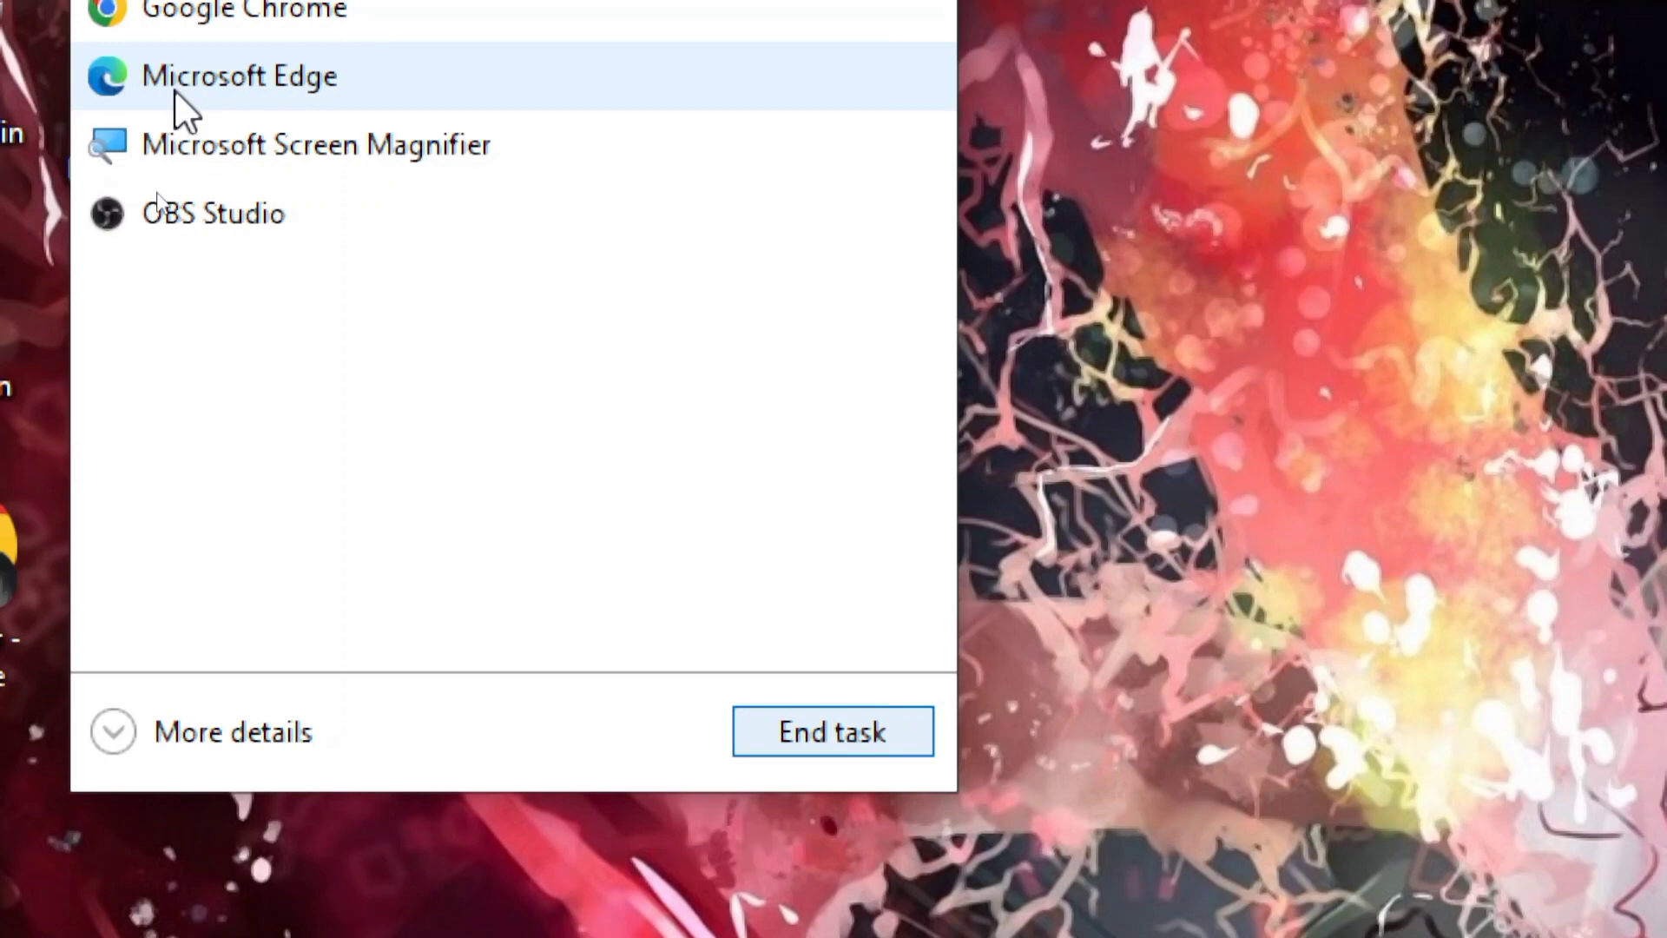
- End the Microsoft Edge and Google Chrome tasks in Task Manager
left_click(176, 94)
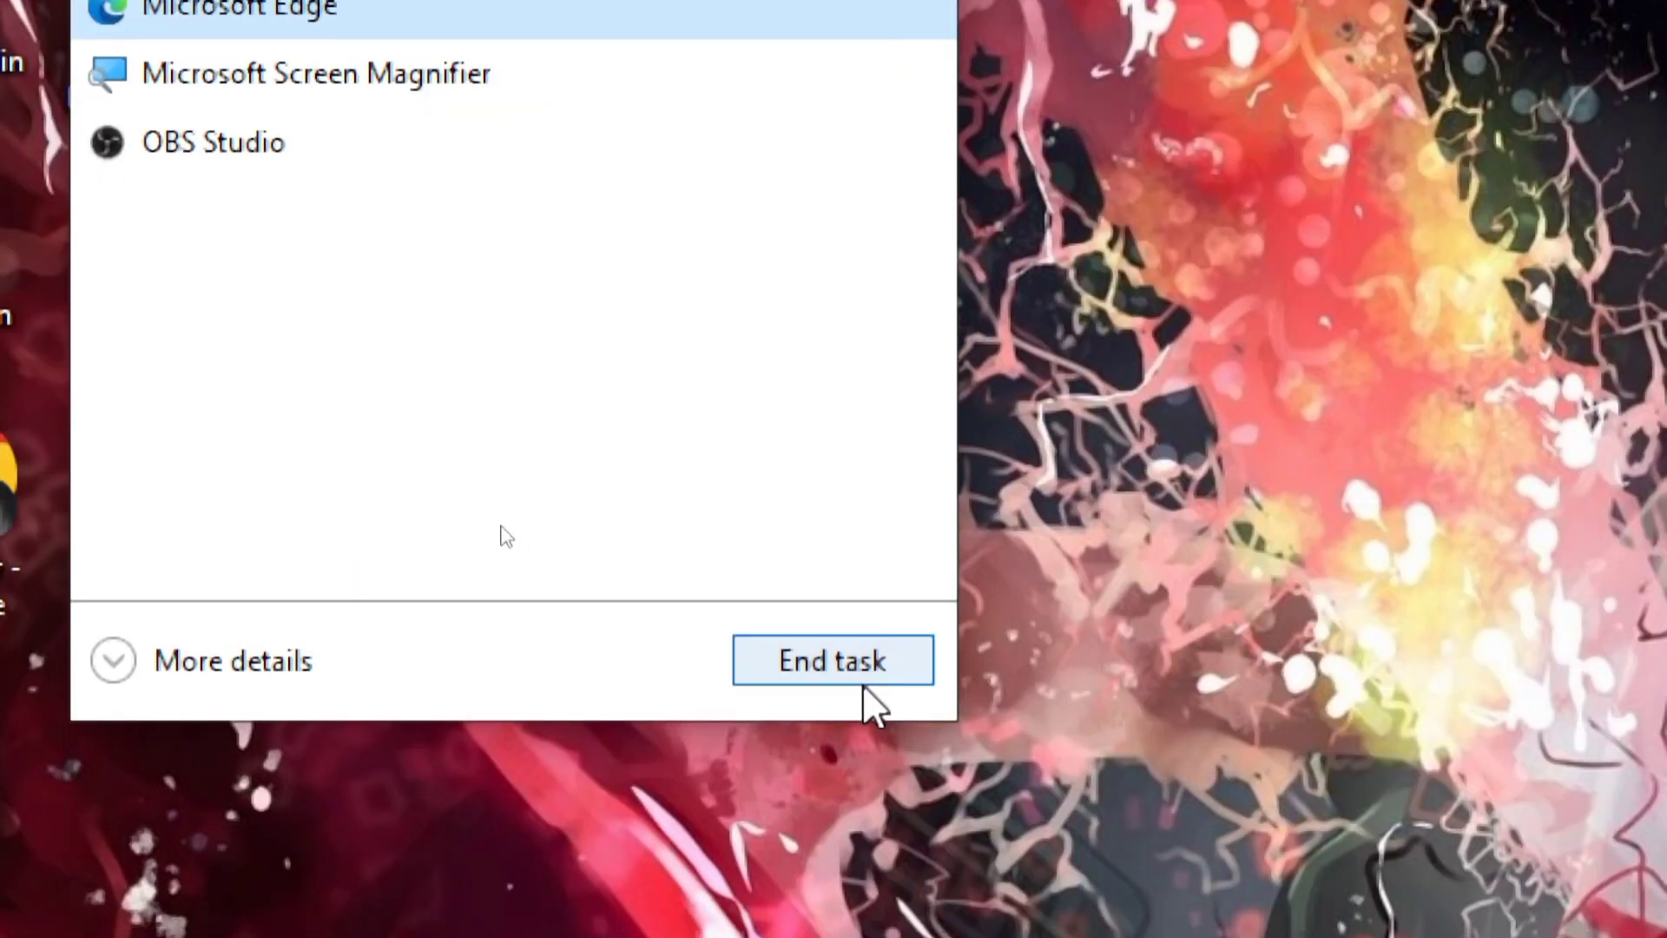
left_click(852, 673)
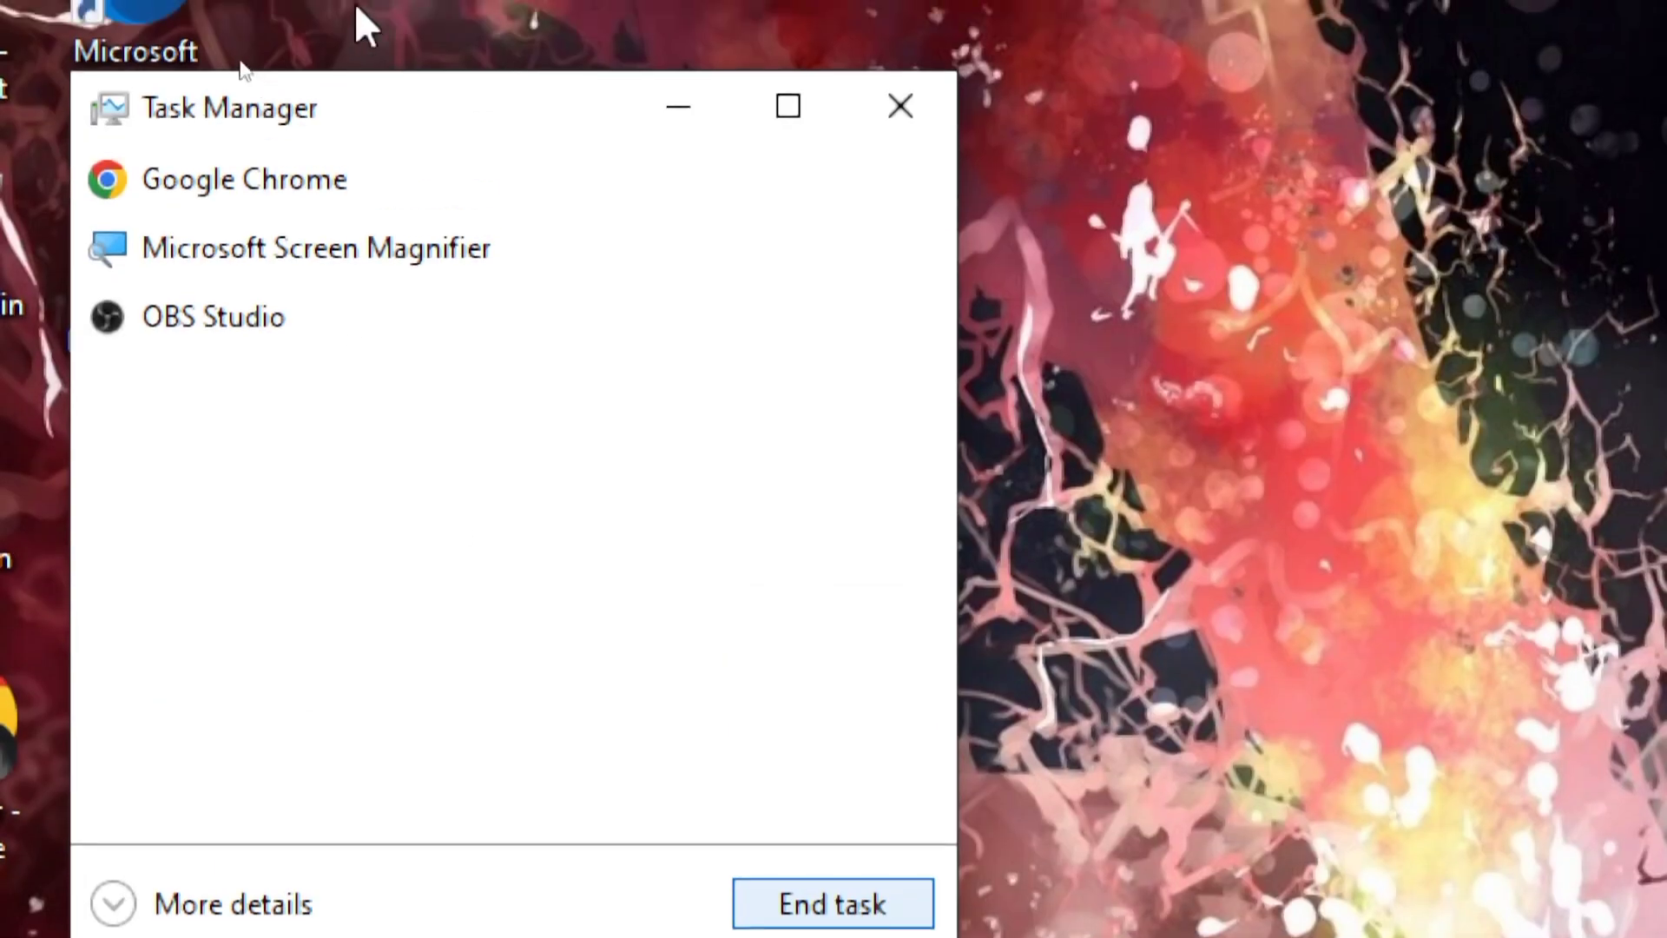
left_click(259, 195)
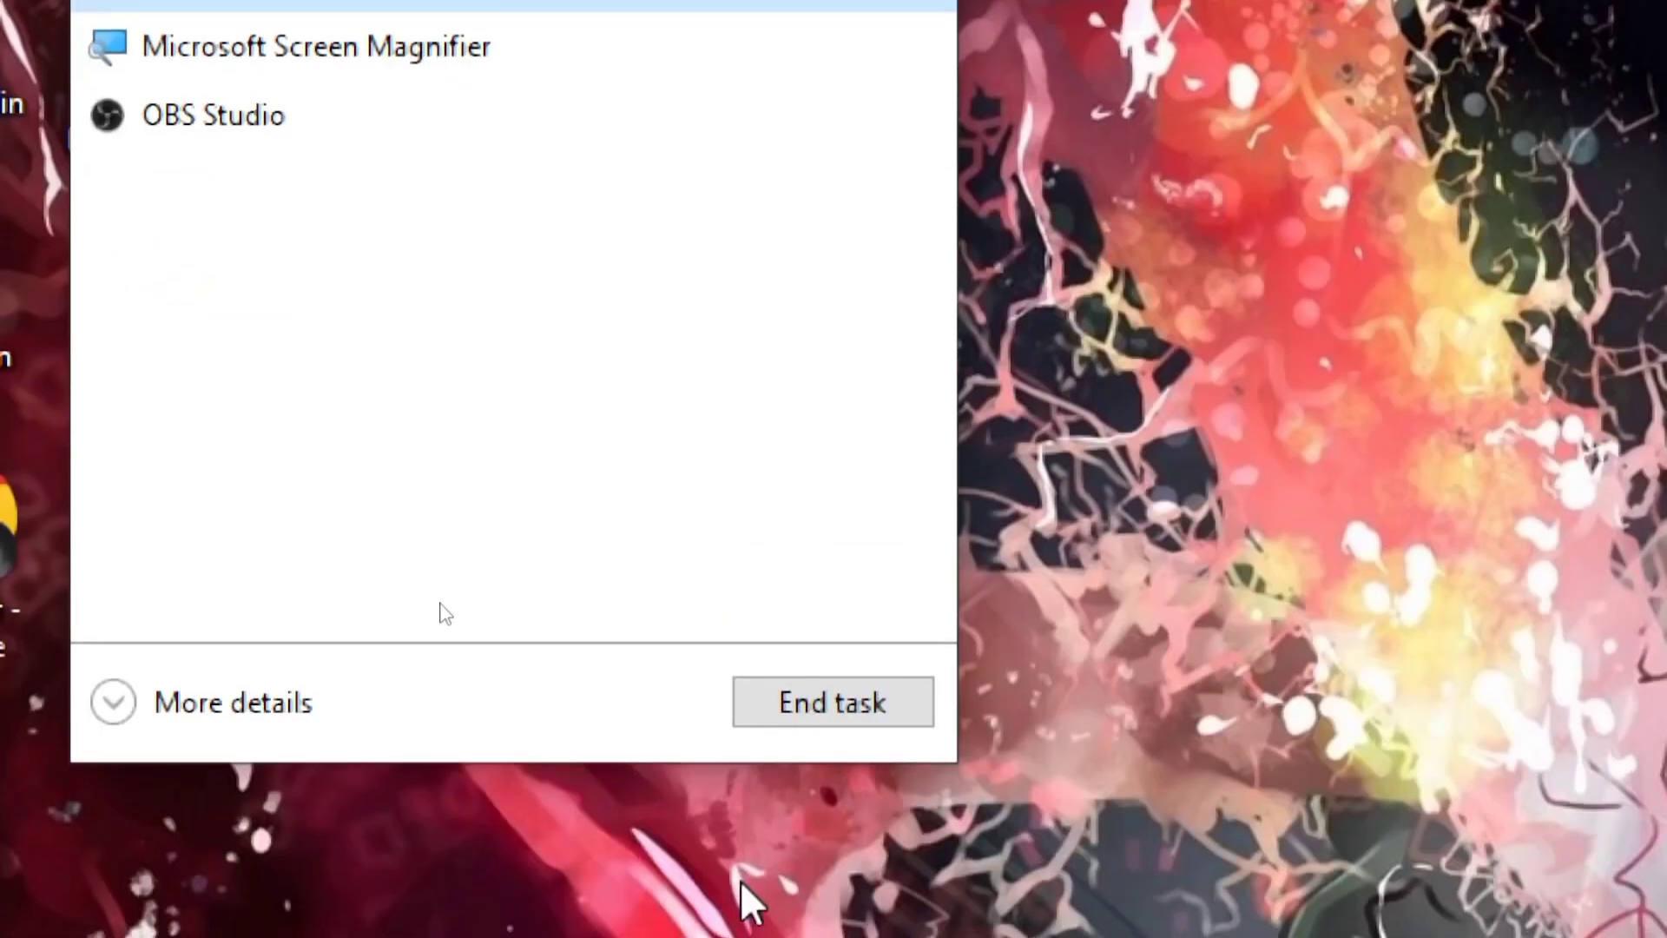
left_click(826, 695)
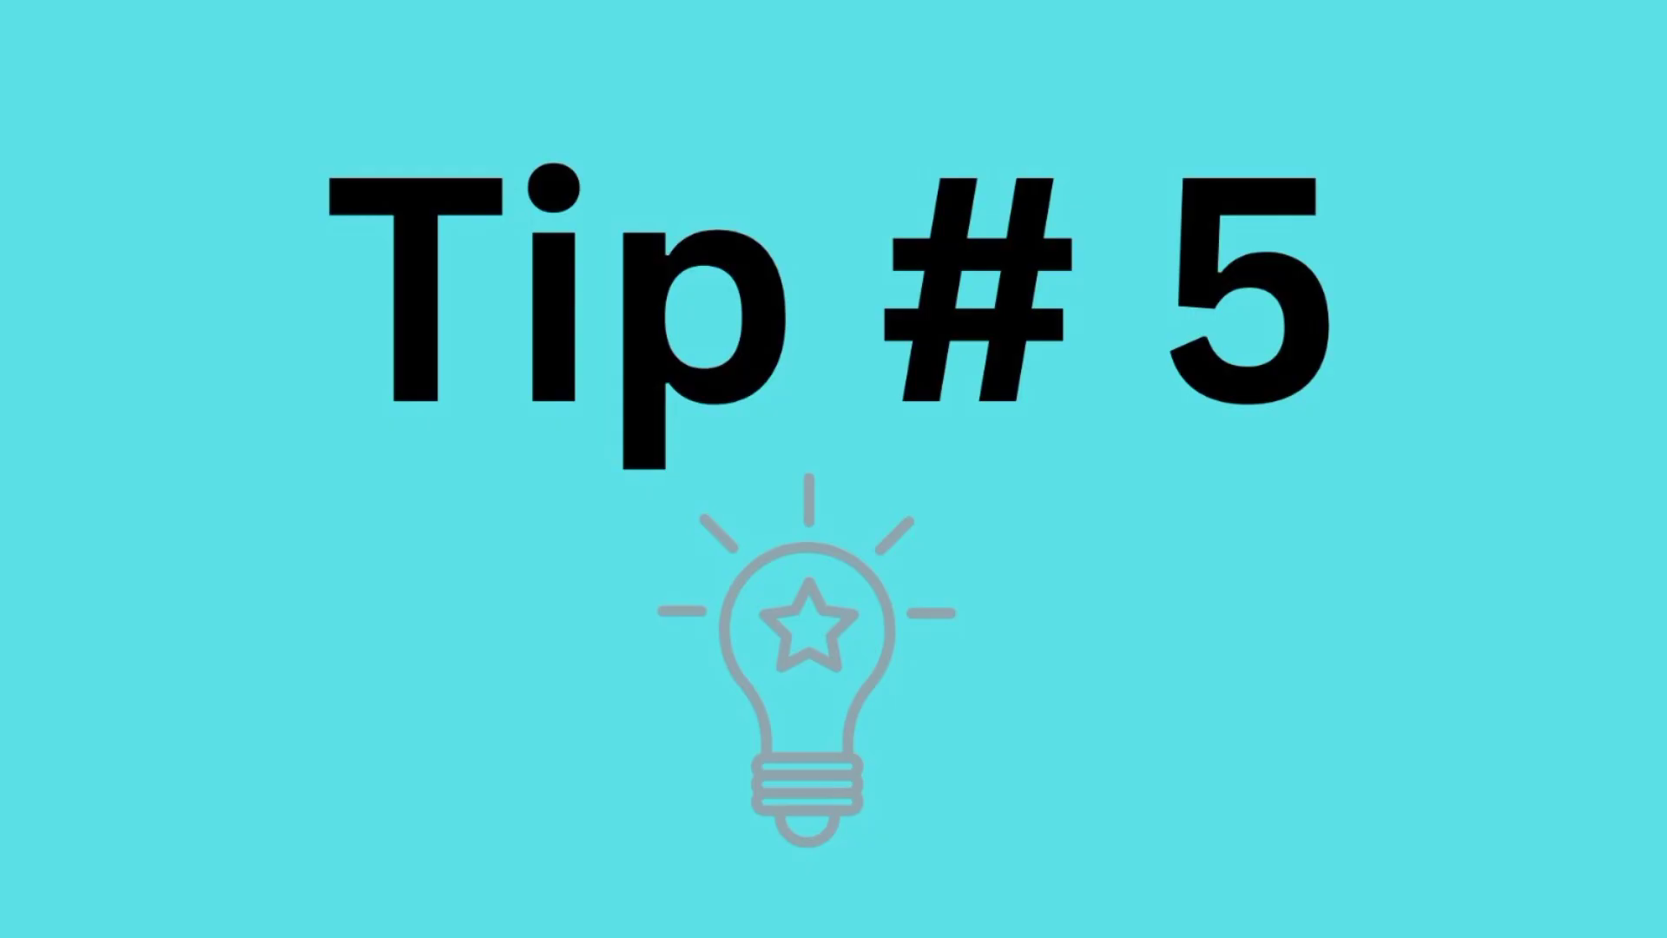